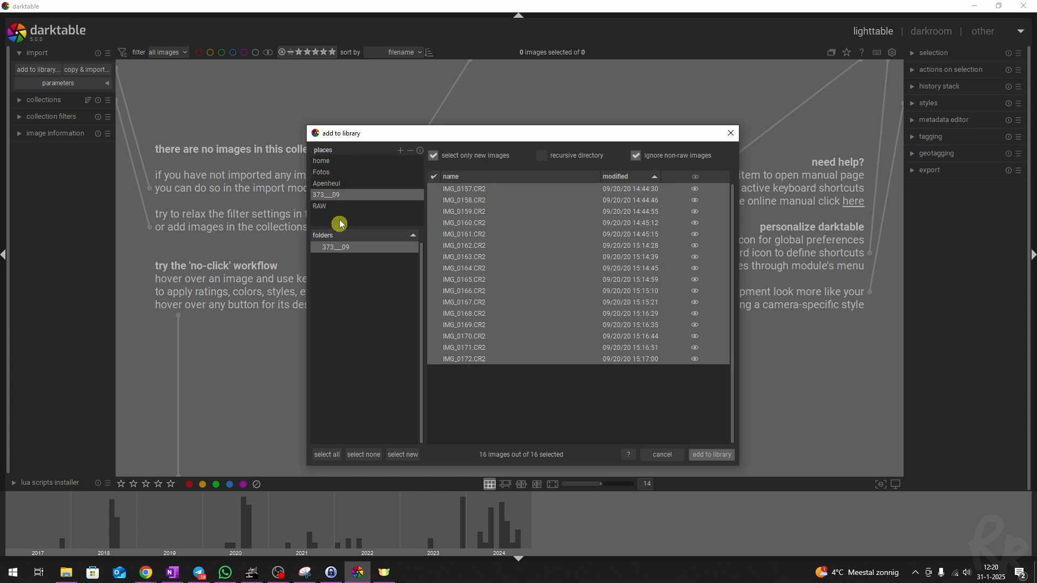
Step: Add all the raw images from the 373___09 folder to the library
click(401, 151)
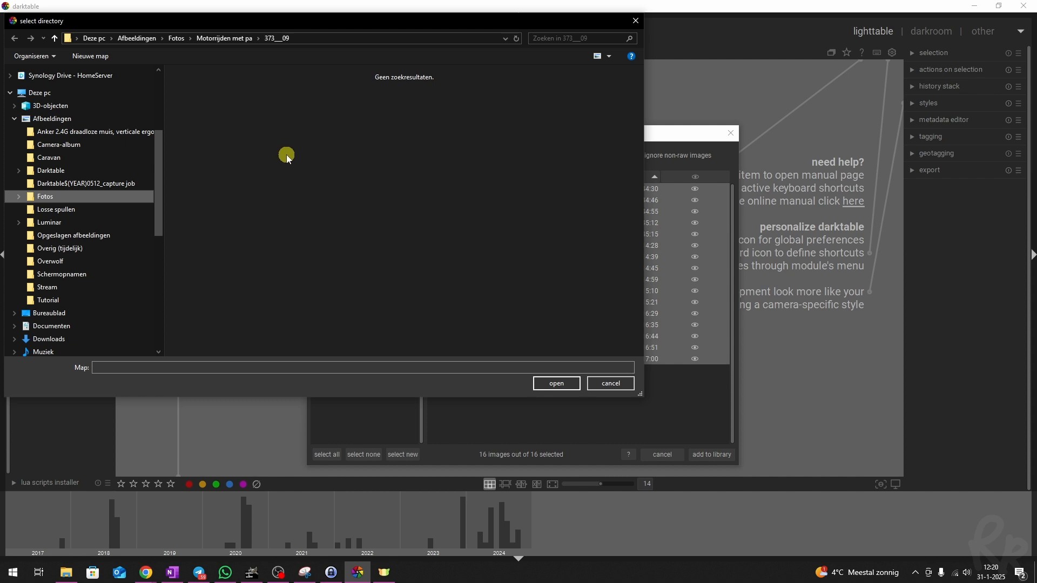
key(Return)
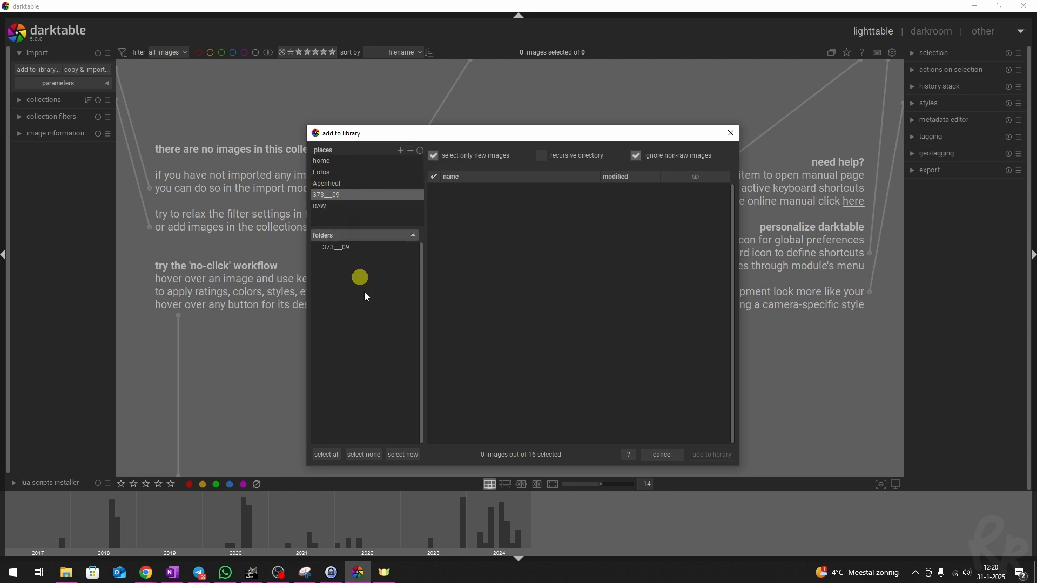
click(340, 248)
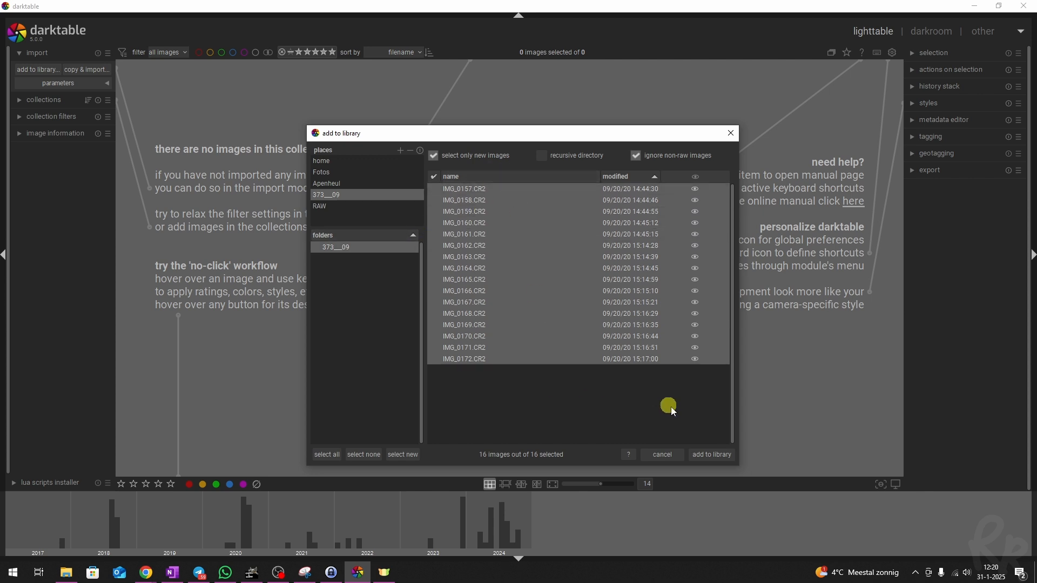
click(714, 455)
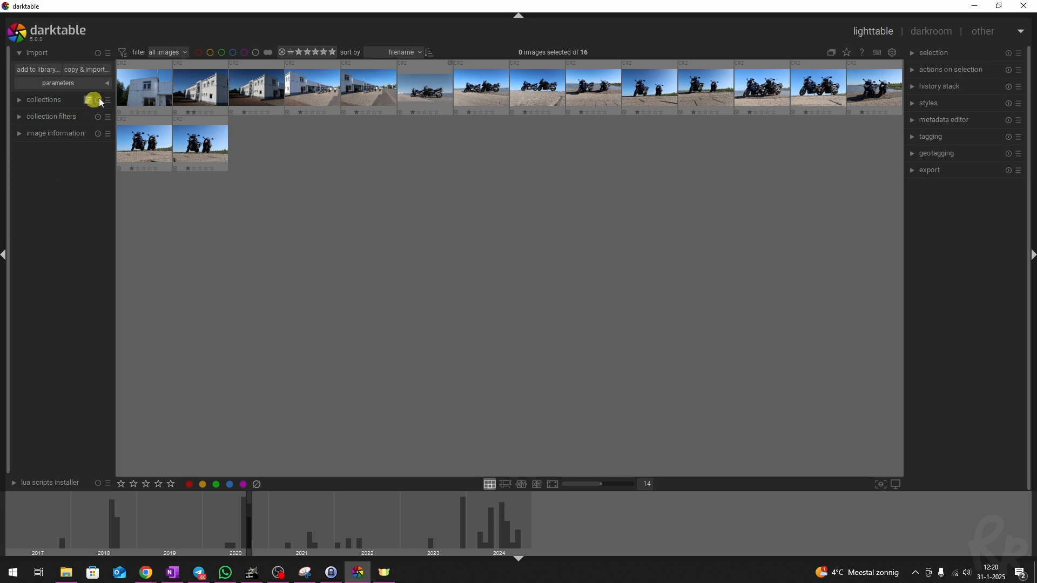
Step: Examine the film roll collections list and the available collection filters
click(21, 100)
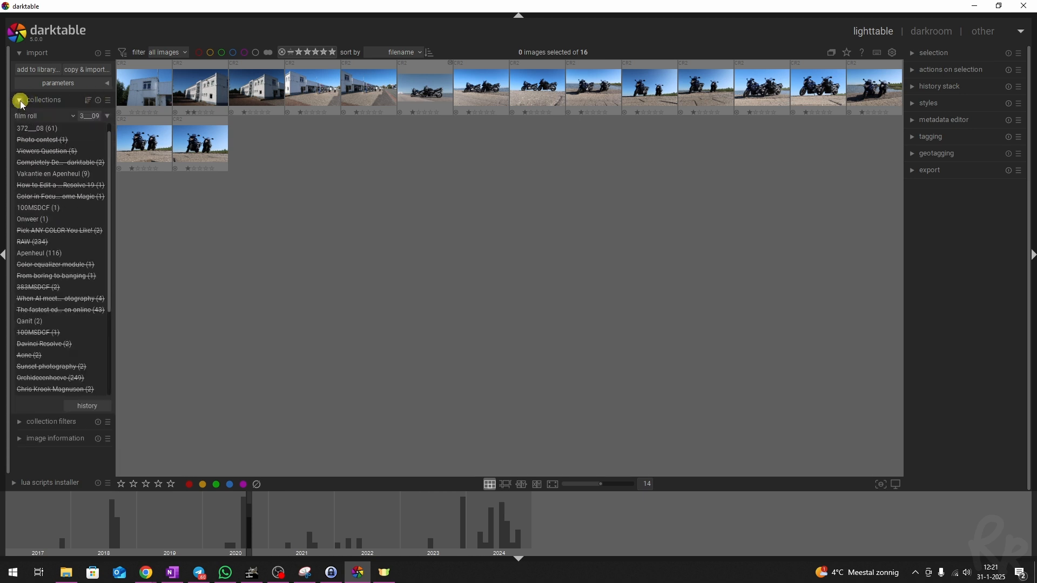
click(21, 101)
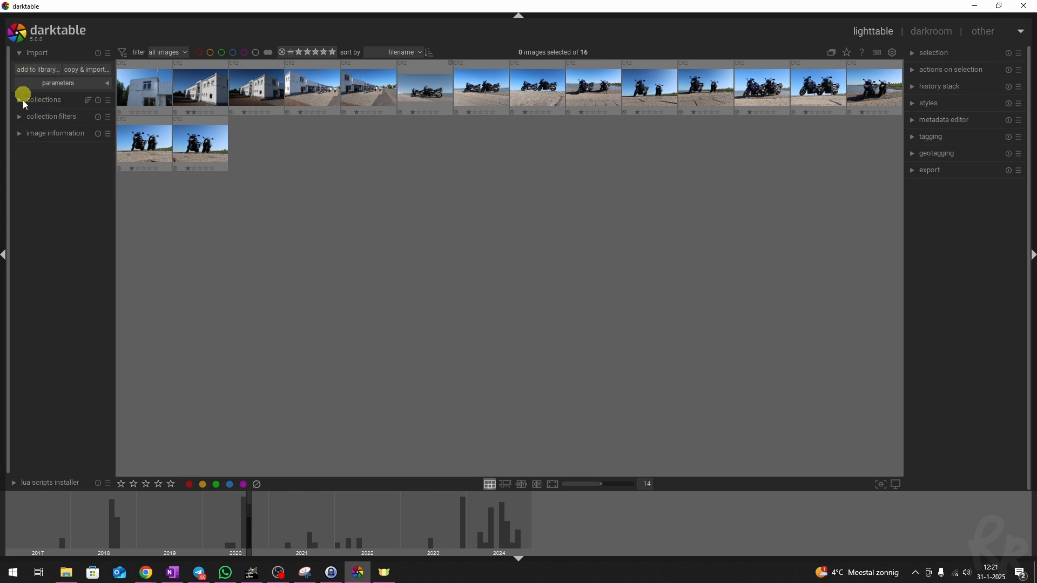
click(20, 117)
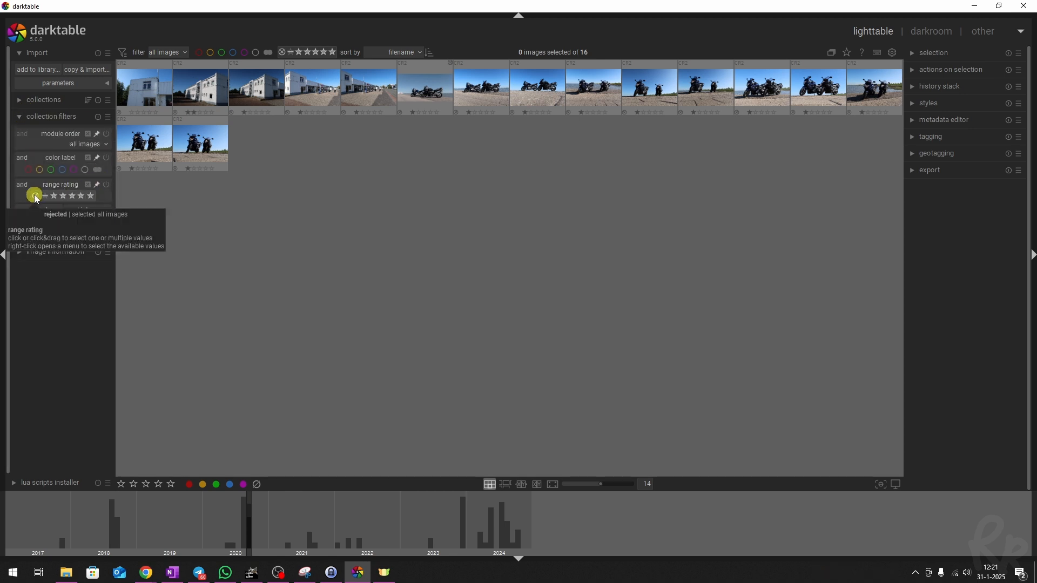
click(19, 118)
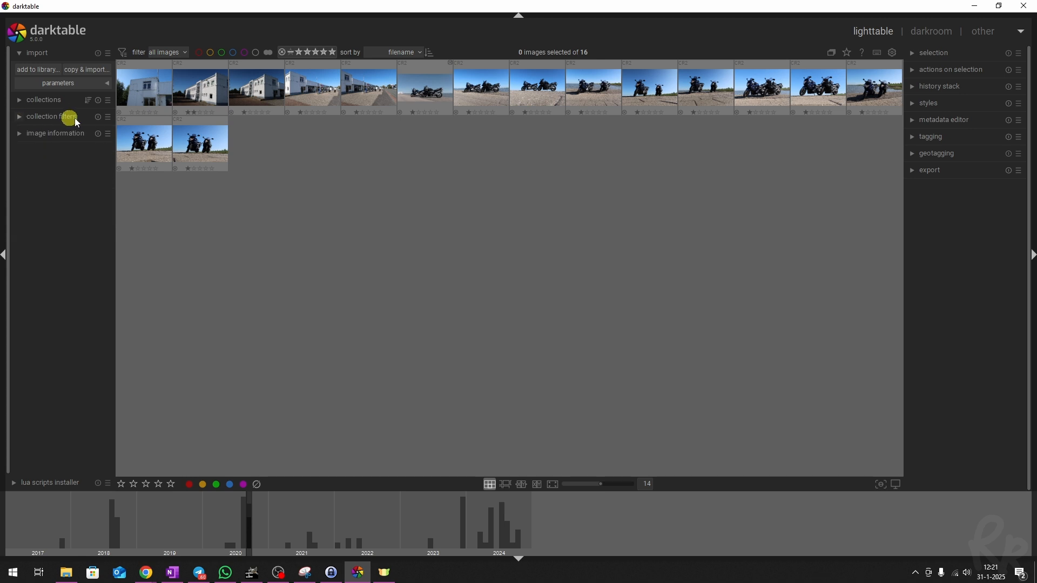
Step: View the image information of the first building photo, IMG_0157.CR2
click(20, 133)
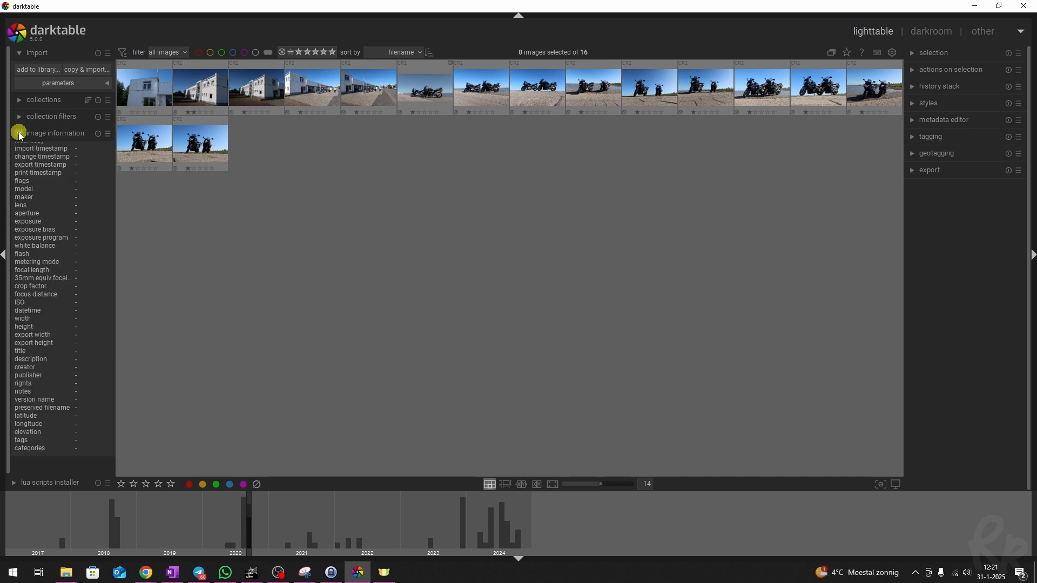
click(142, 93)
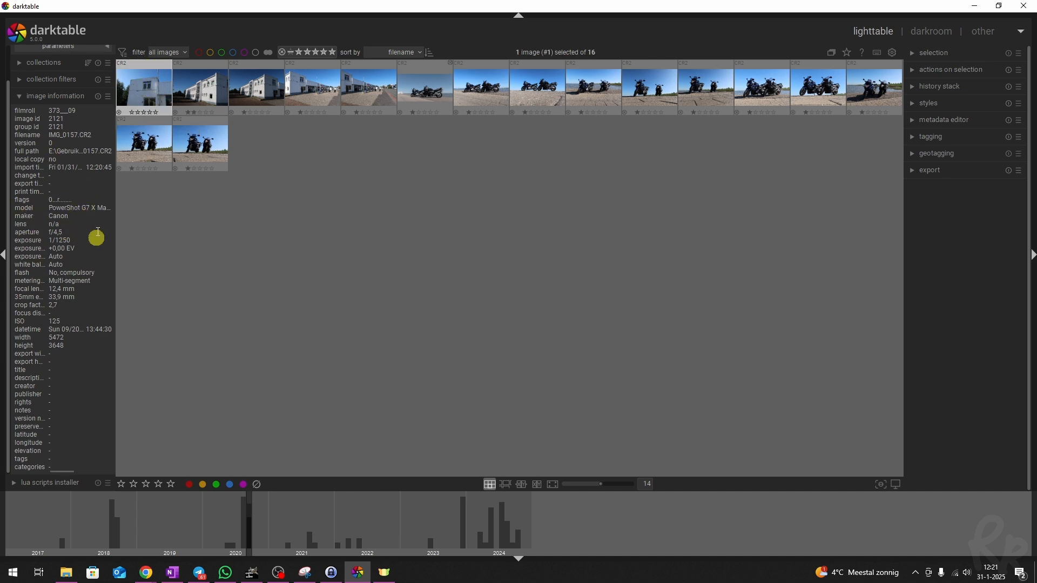
click(20, 95)
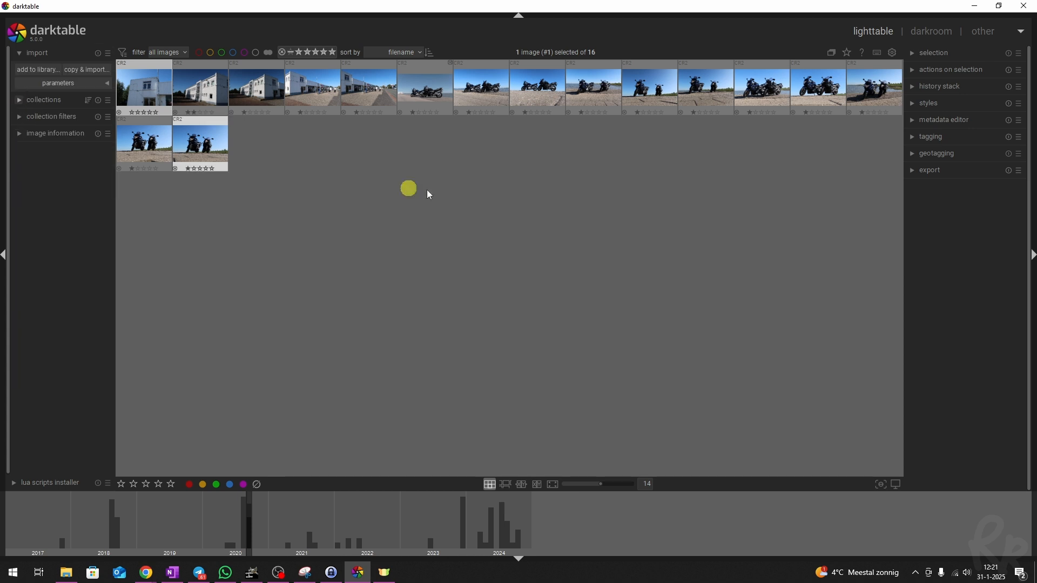
Step: Select all images in the collection and clear the selection again
click(916, 53)
click(936, 69)
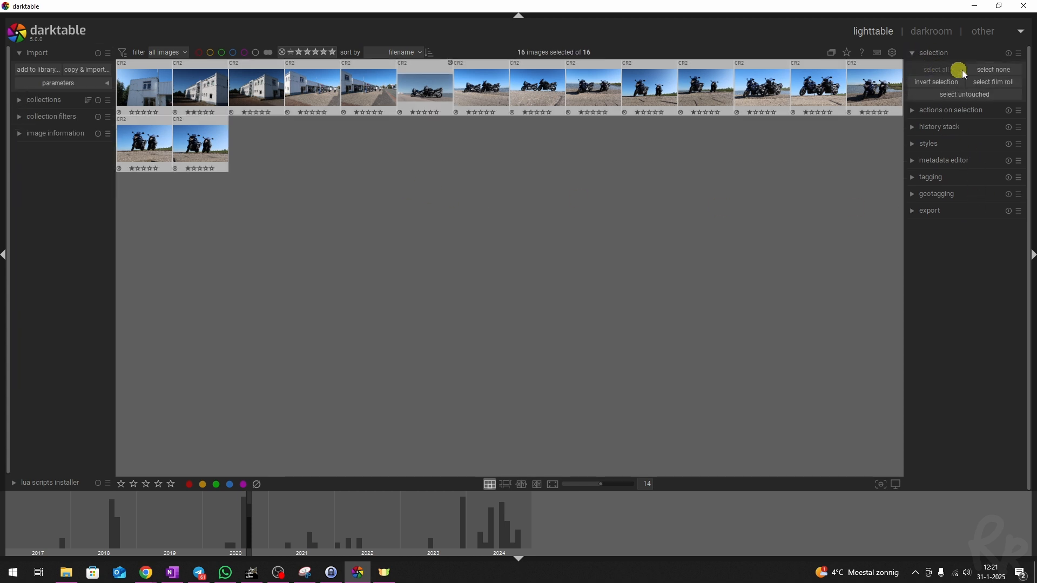
click(987, 69)
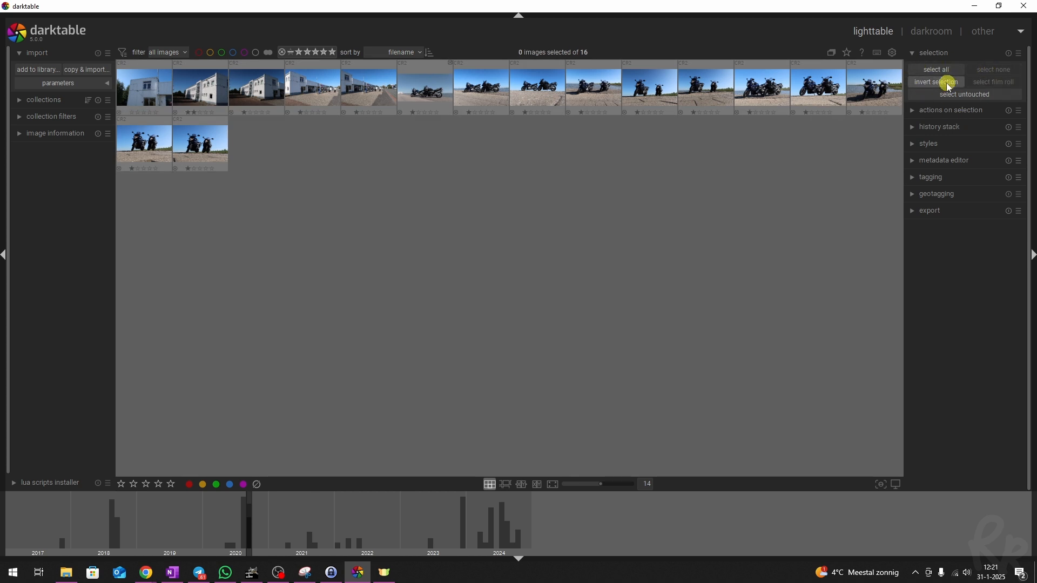
click(916, 53)
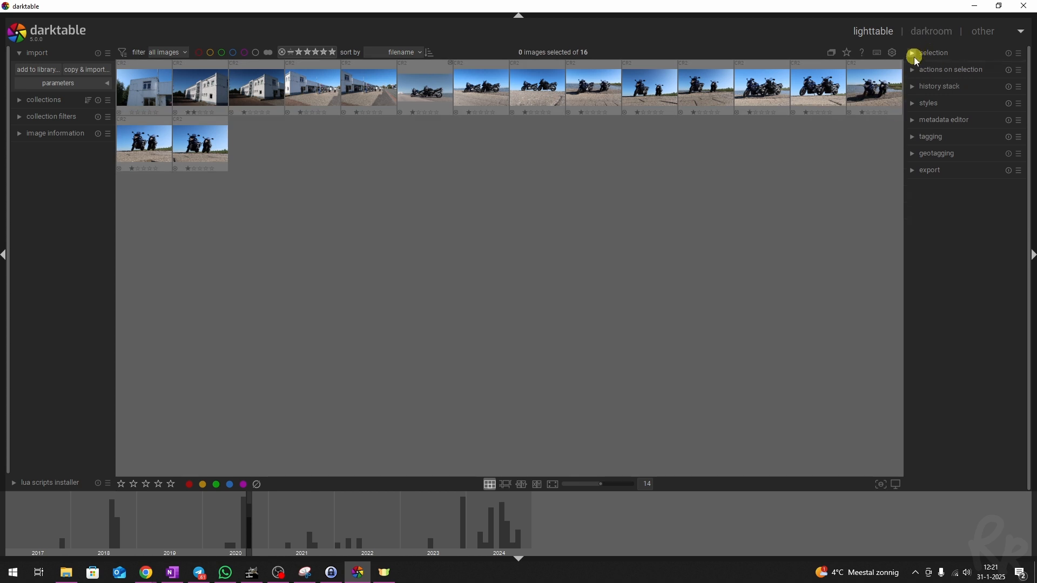
Step: Select all images and examine the actions available for the selection
click(915, 70)
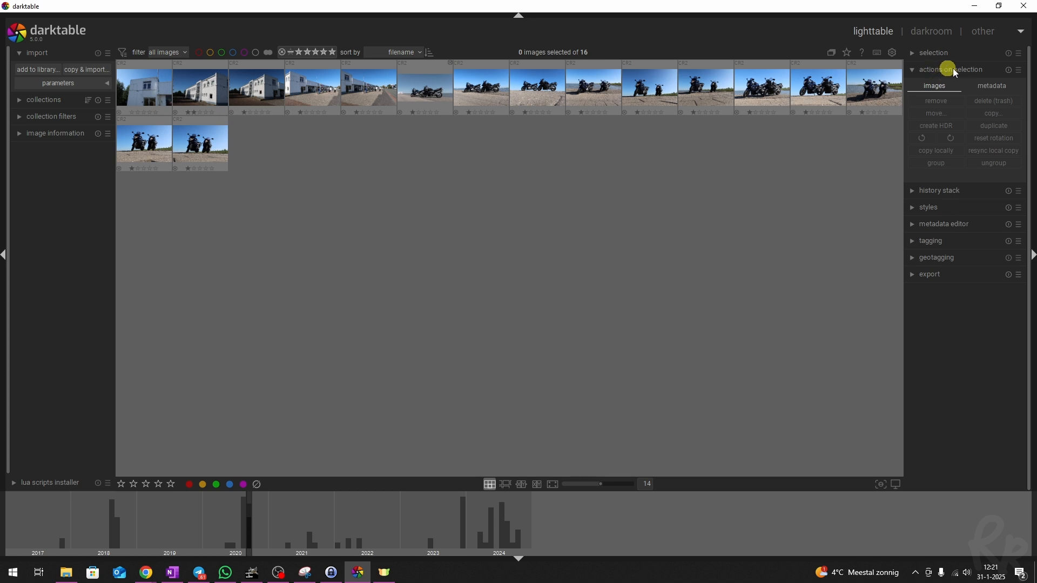
click(912, 51)
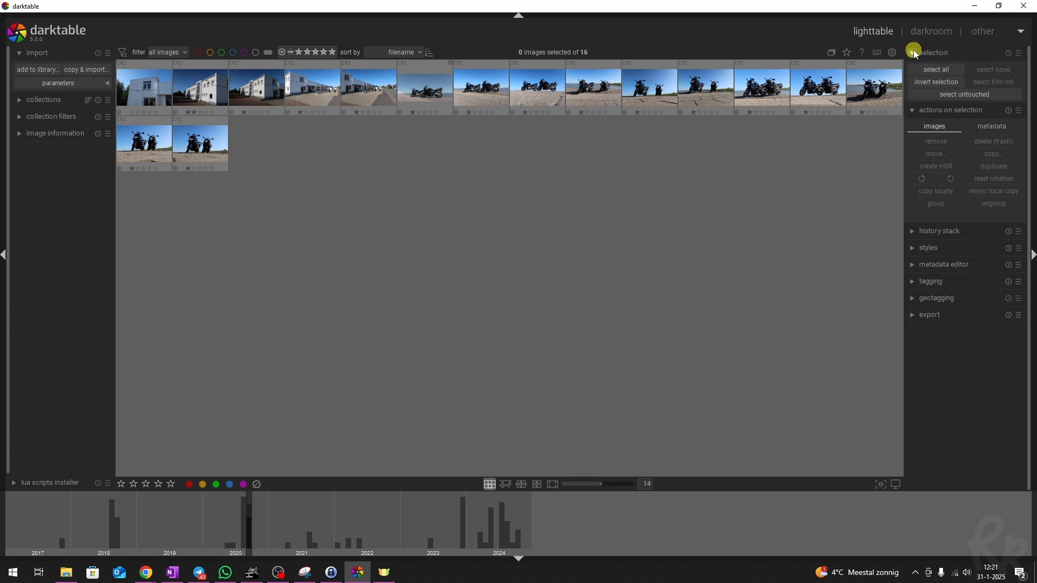
click(938, 67)
click(915, 53)
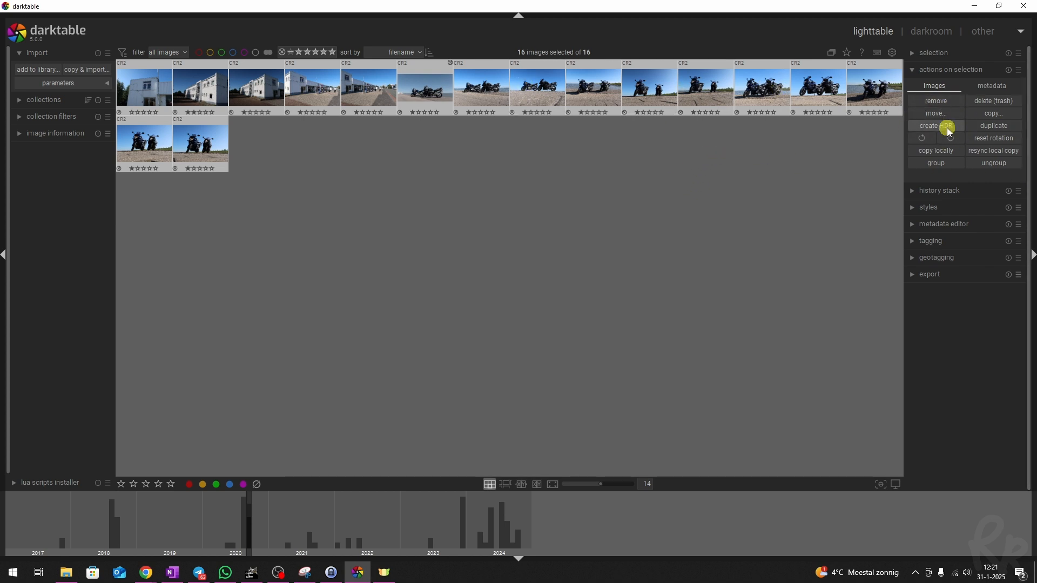
click(915, 71)
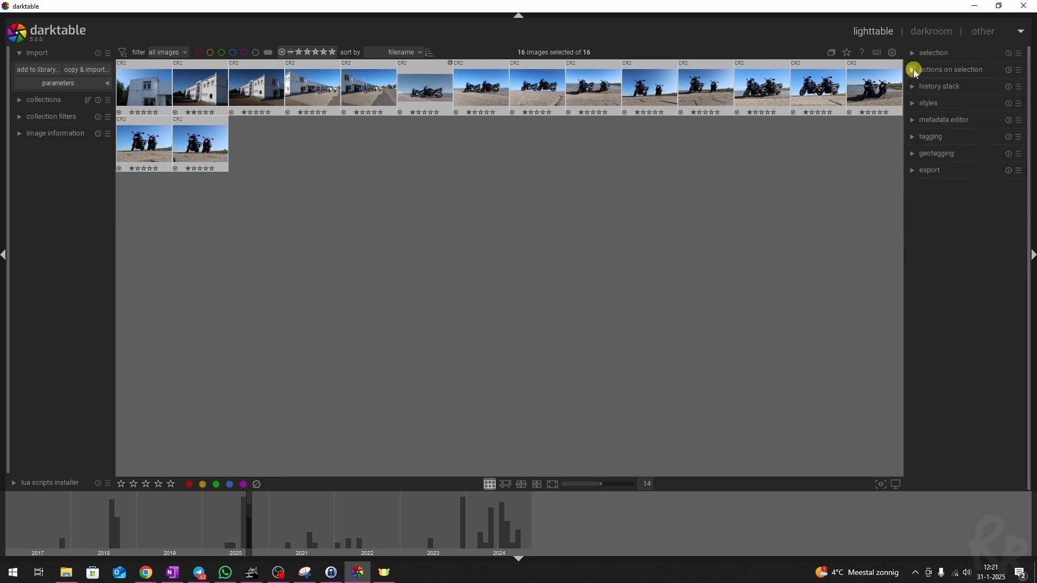
Step: Examine the history stack options and the list of styles for the selected images
click(912, 87)
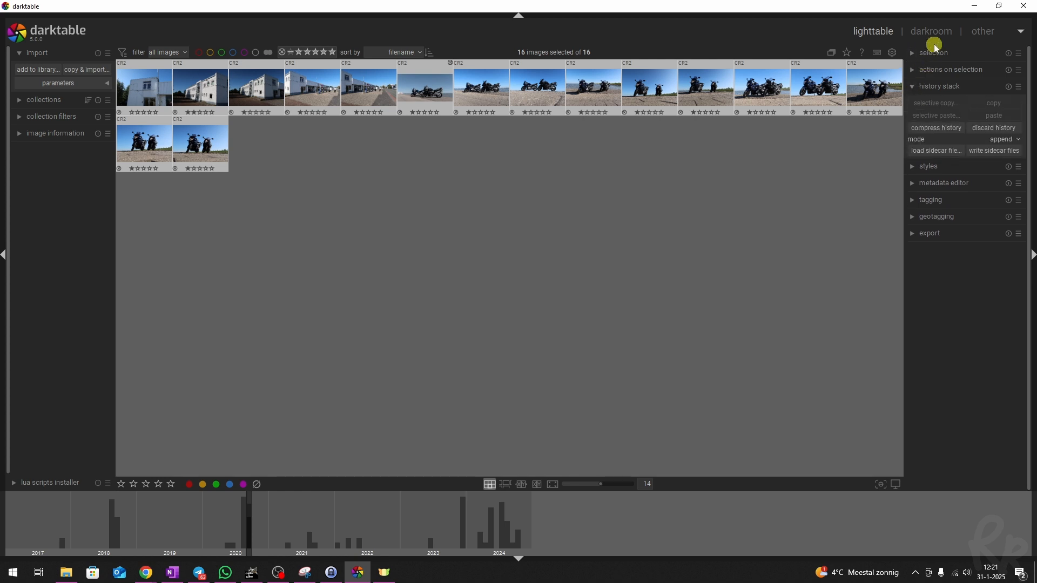
click(914, 85)
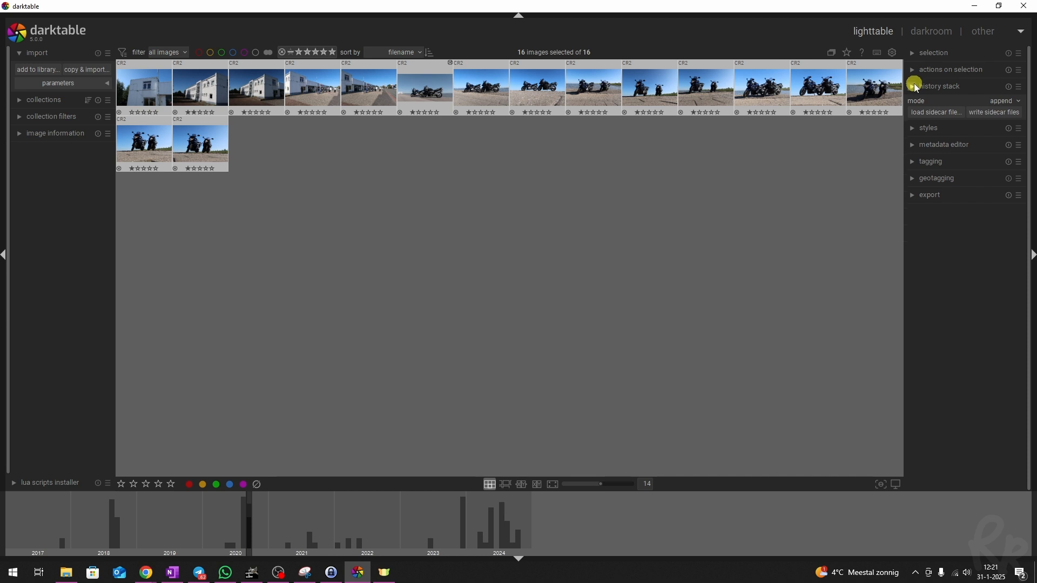
click(913, 103)
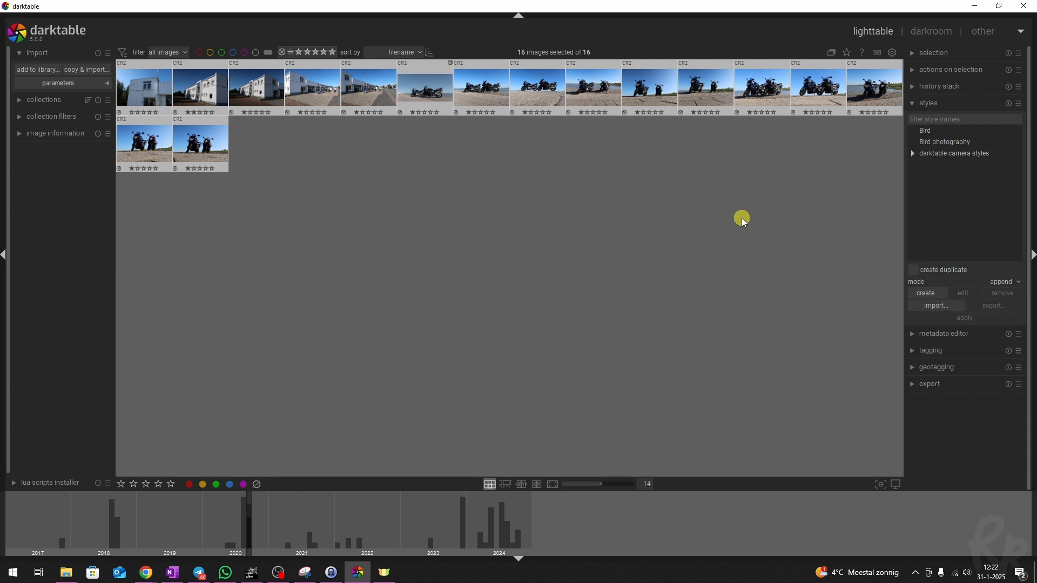
click(913, 103)
Step: Examine the metadata editor, tagging and geotagging options for the selected images
click(912, 121)
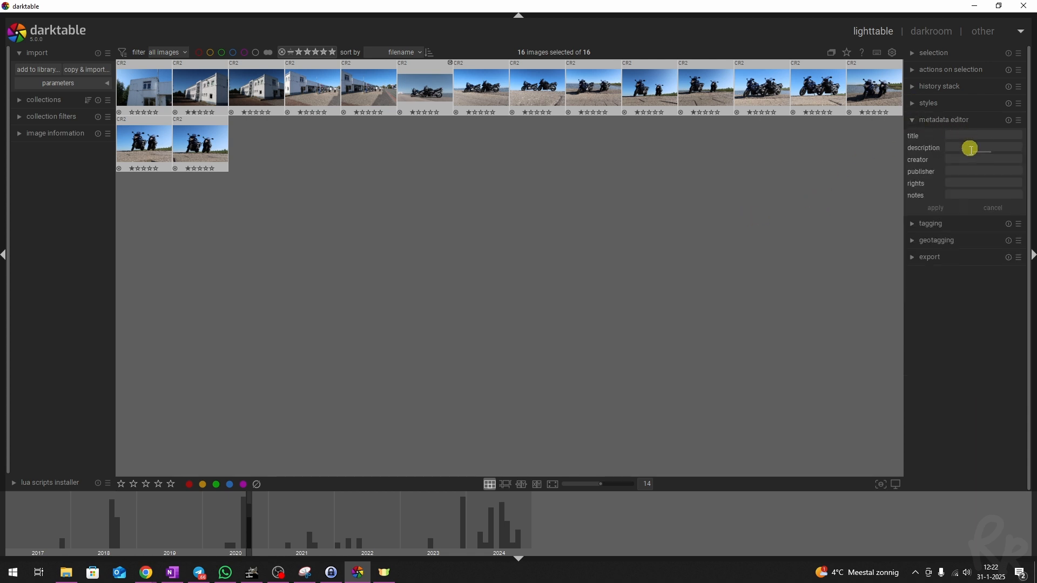
click(912, 119)
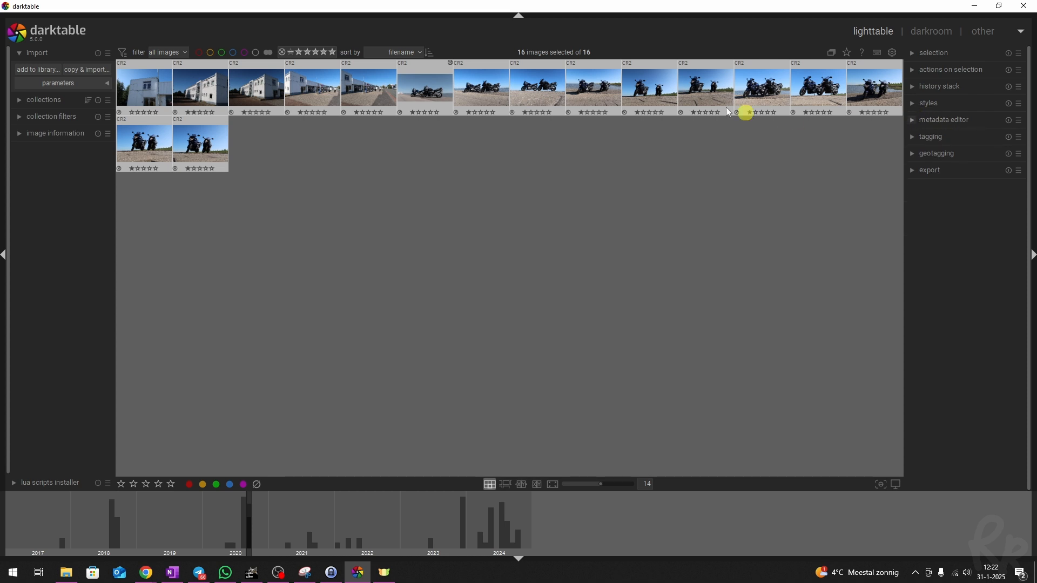
click(912, 137)
click(912, 137)
click(912, 155)
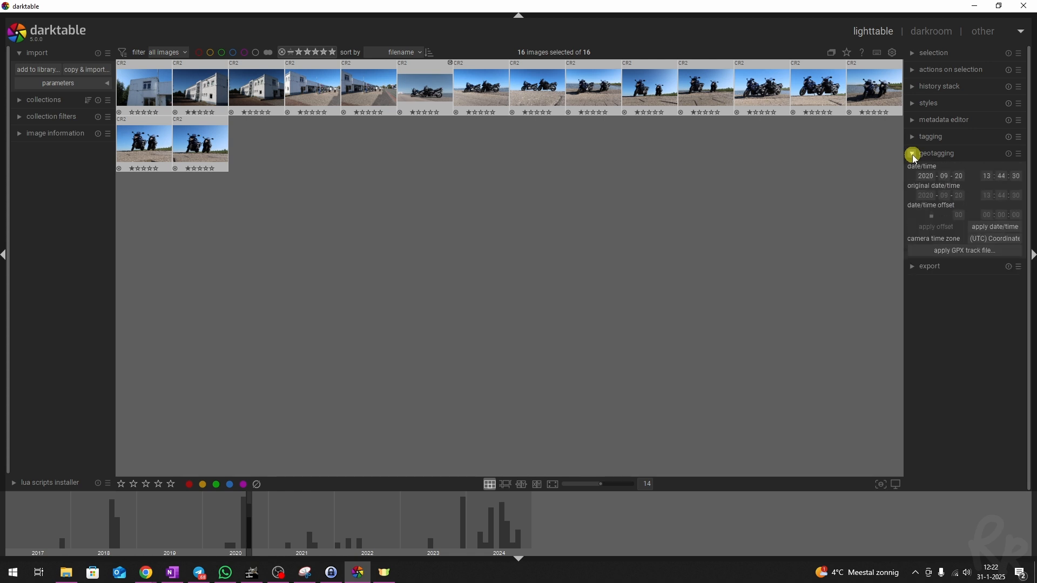
click(912, 154)
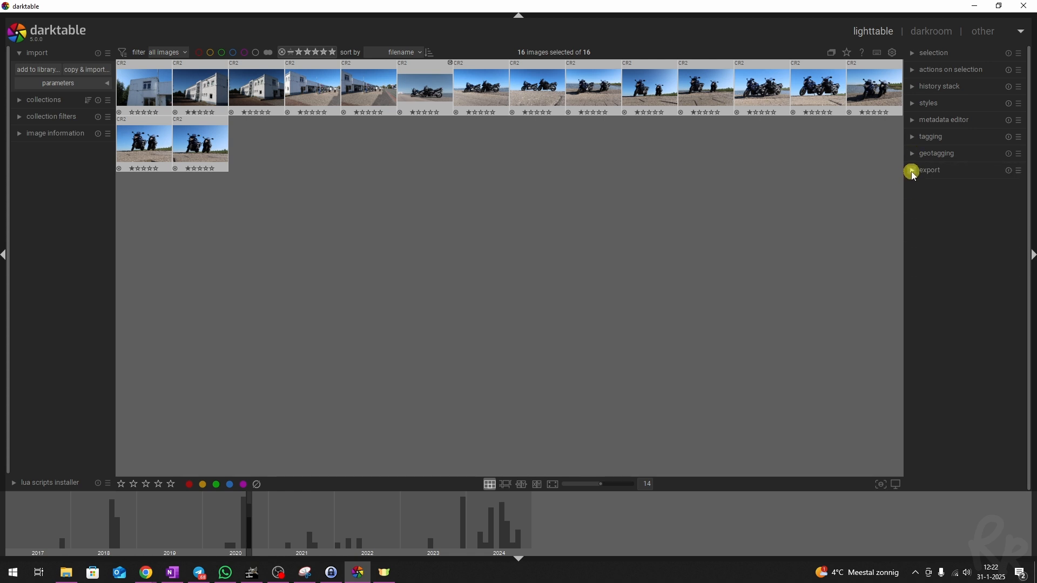
Step: Select only the seventh image for export and set the file conflict handling to overwrite
click(912, 172)
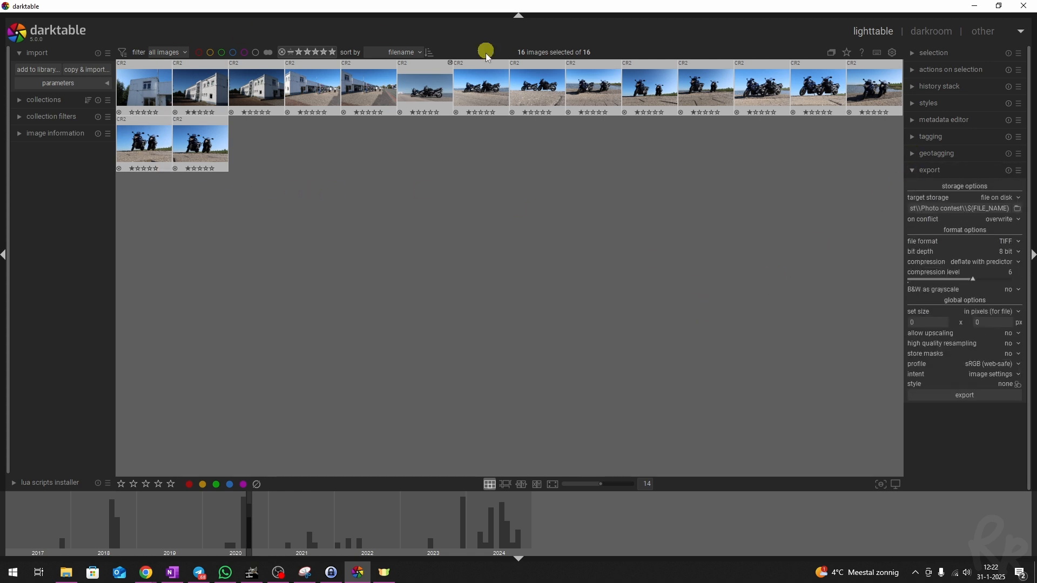
click(490, 90)
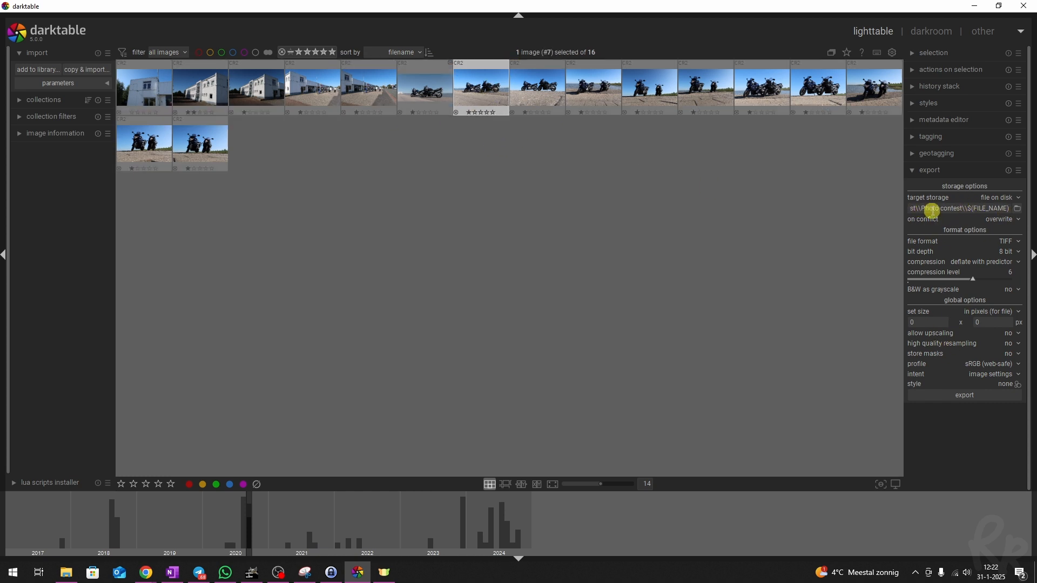
click(1004, 227)
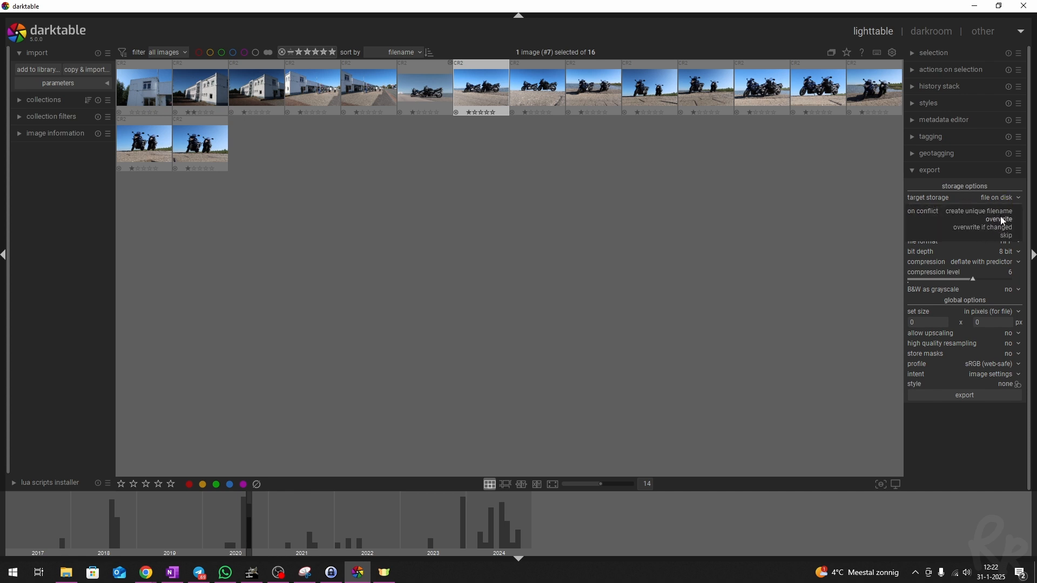
click(1003, 220)
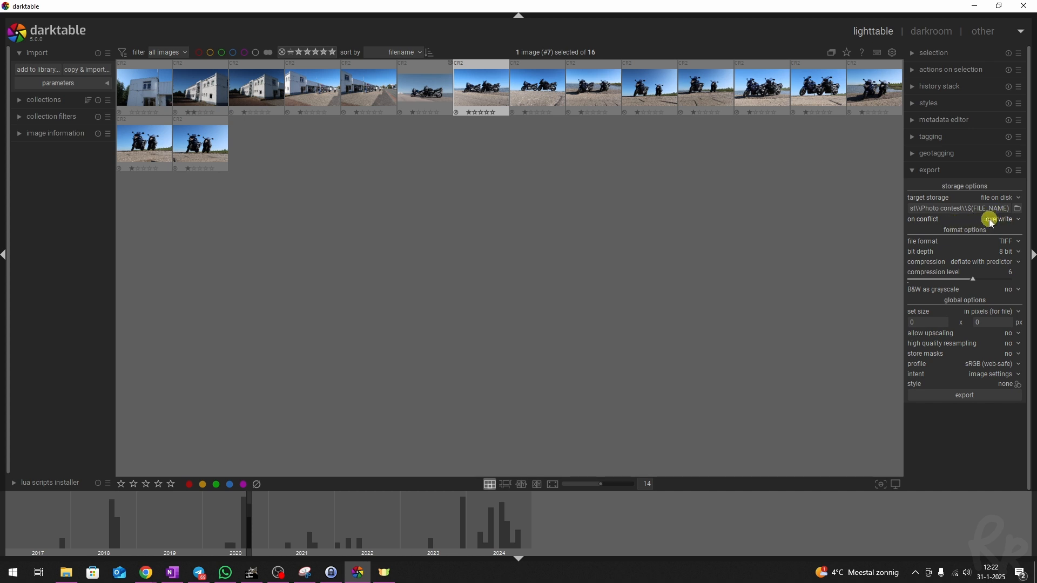
Step: Set the export format to JPEG (8-bit) with quality 95 and the profile to sRGB (web-safe)
click(1010, 242)
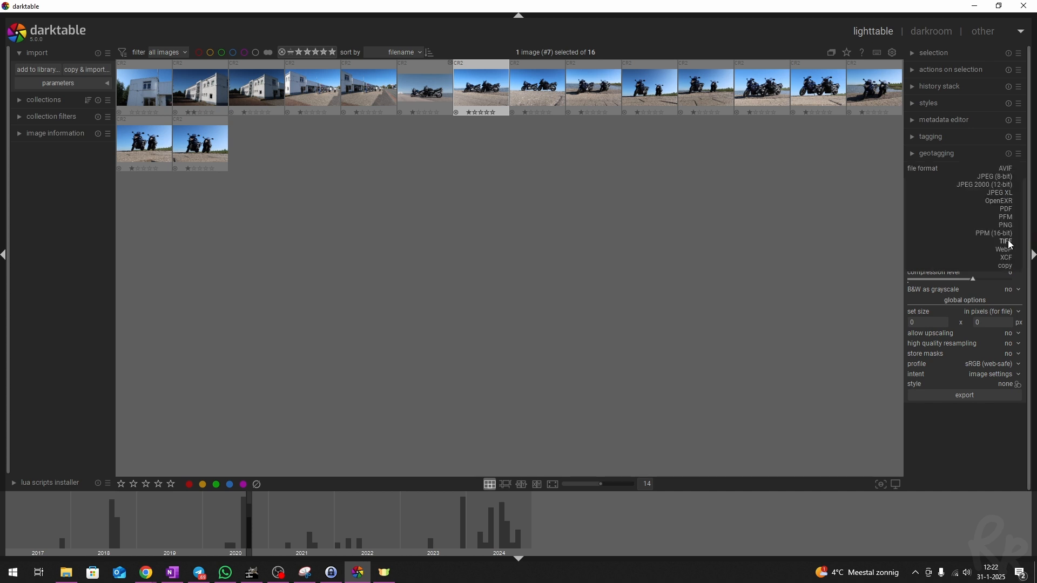
click(987, 175)
drag(1006, 256, 931, 261)
drag(997, 261, 1007, 266)
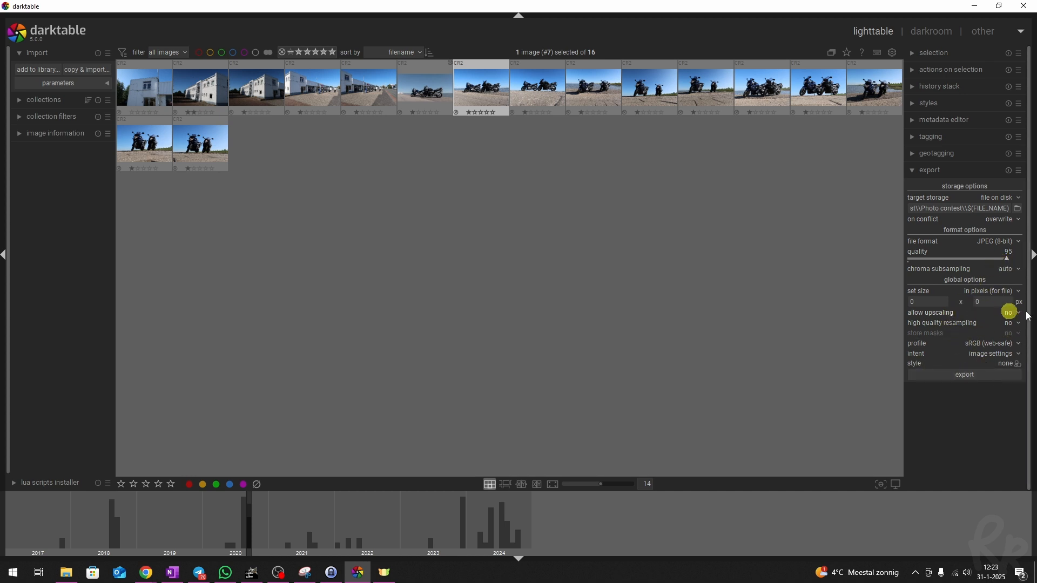
click(976, 343)
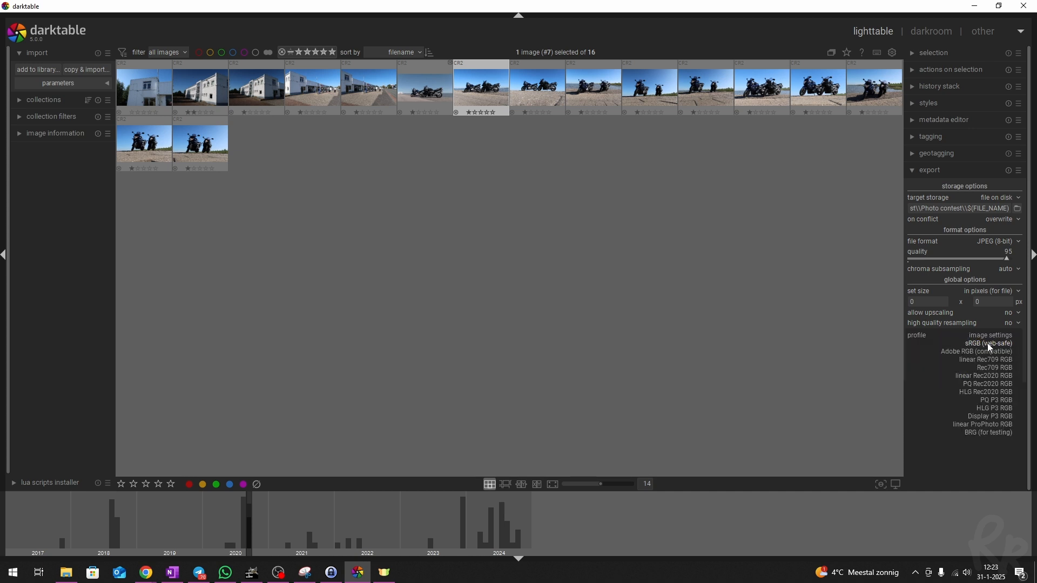
click(975, 345)
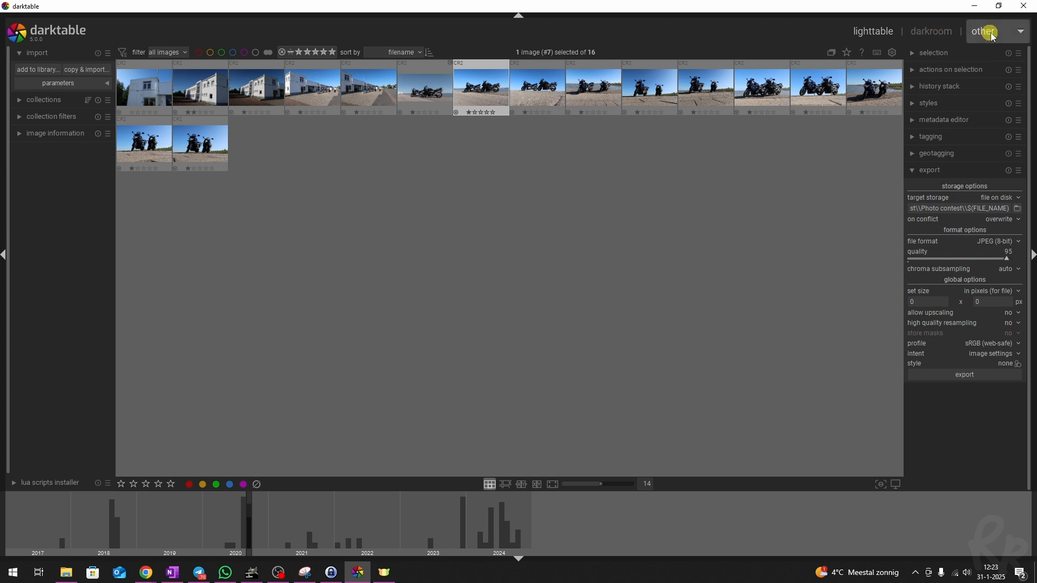
click(1016, 32)
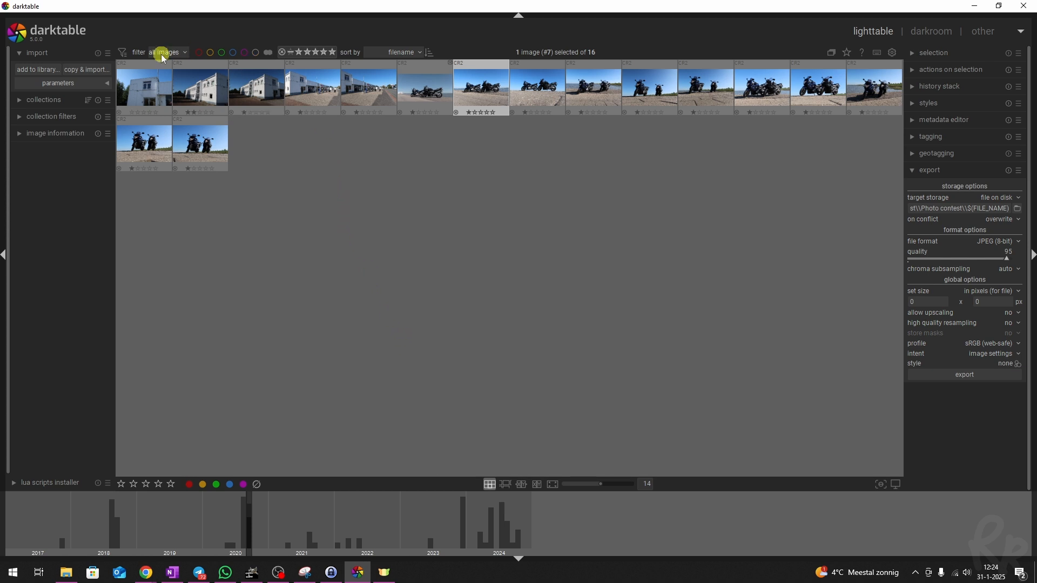
click(167, 76)
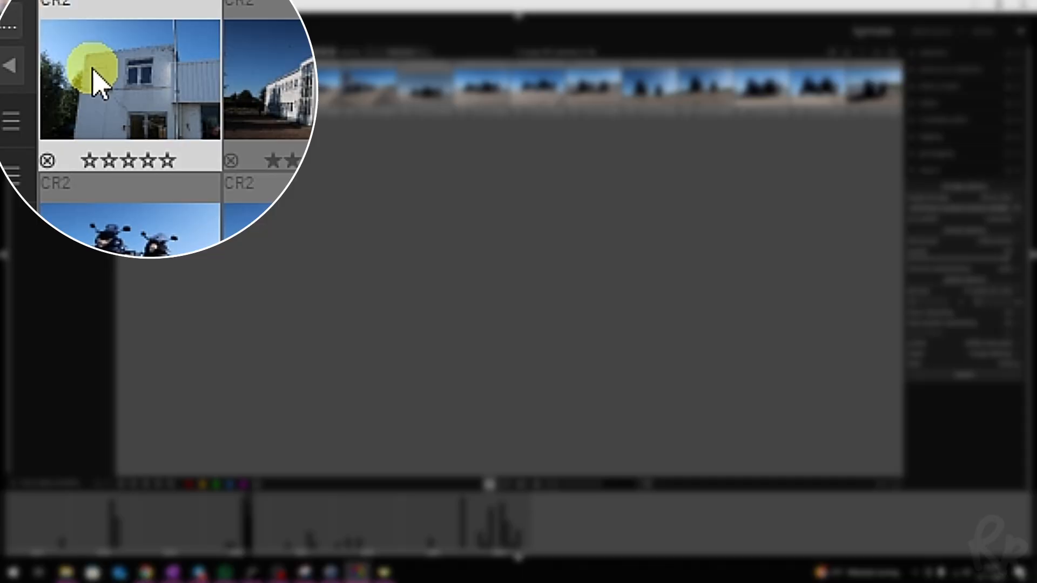
Step: Filter the collection by the purple color label, clear that filter, and examine the available sort criteria without changing the sorting
mouse_move(135, 86)
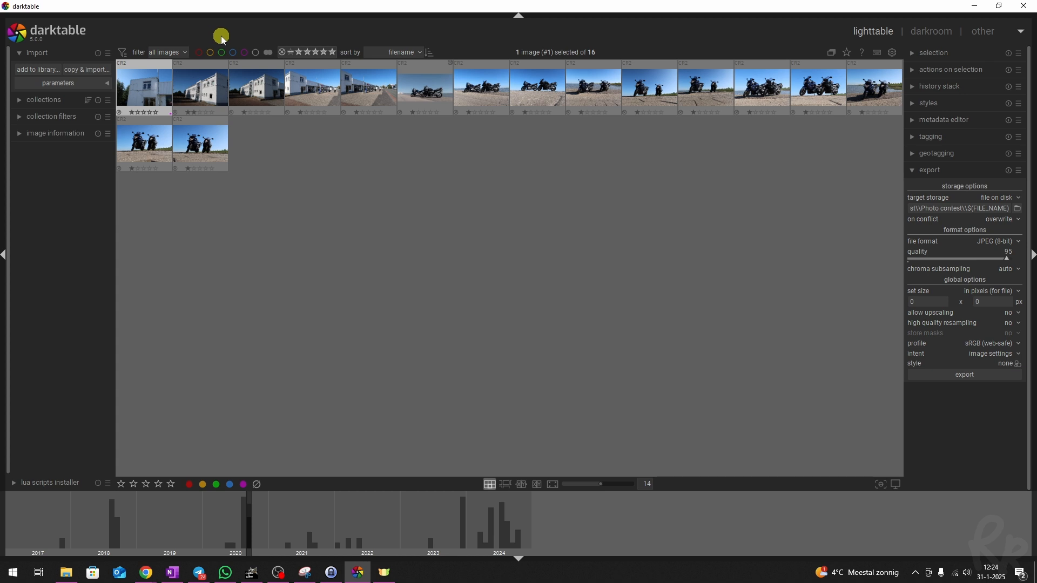
click(244, 53)
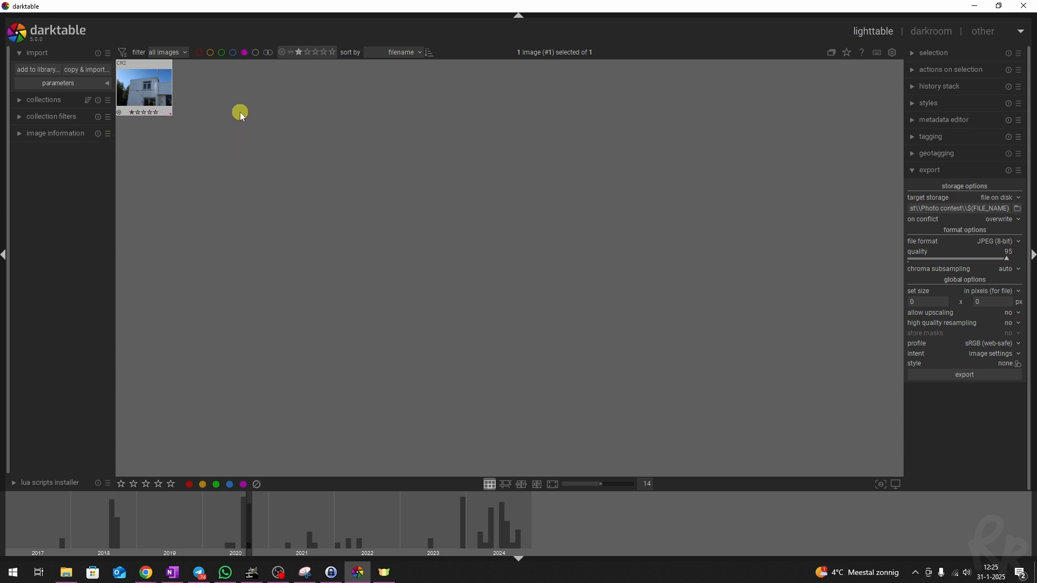
click(244, 52)
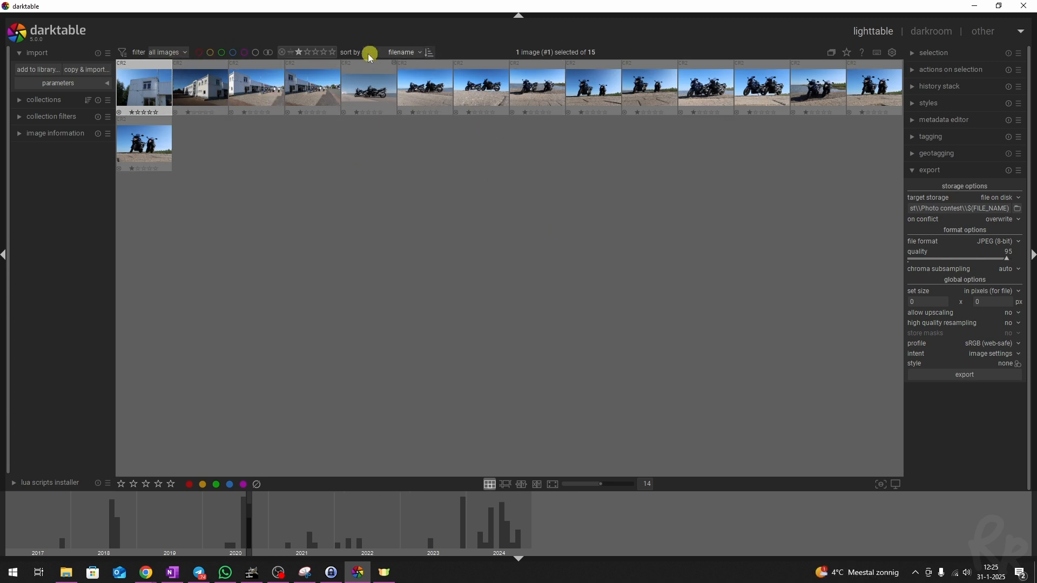
click(414, 53)
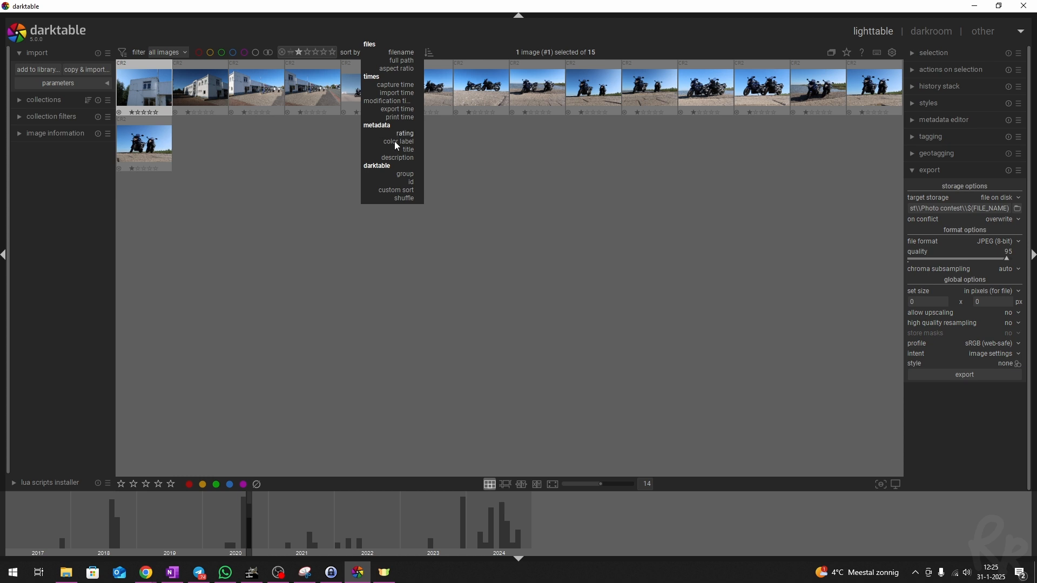
click(491, 197)
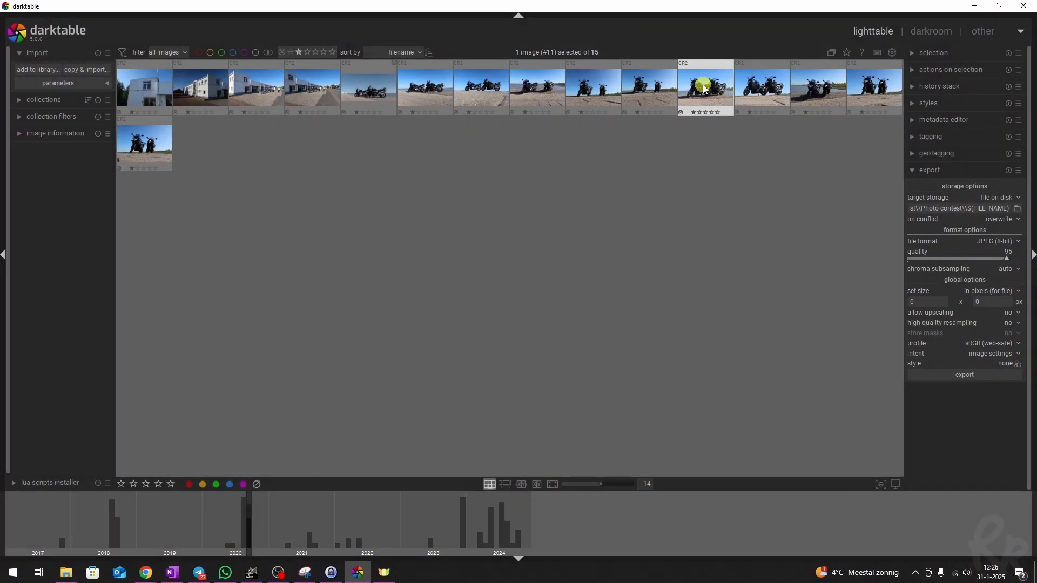
Step: View the eleventh image in the darkroom and return to the lighttable
double_click(702, 87)
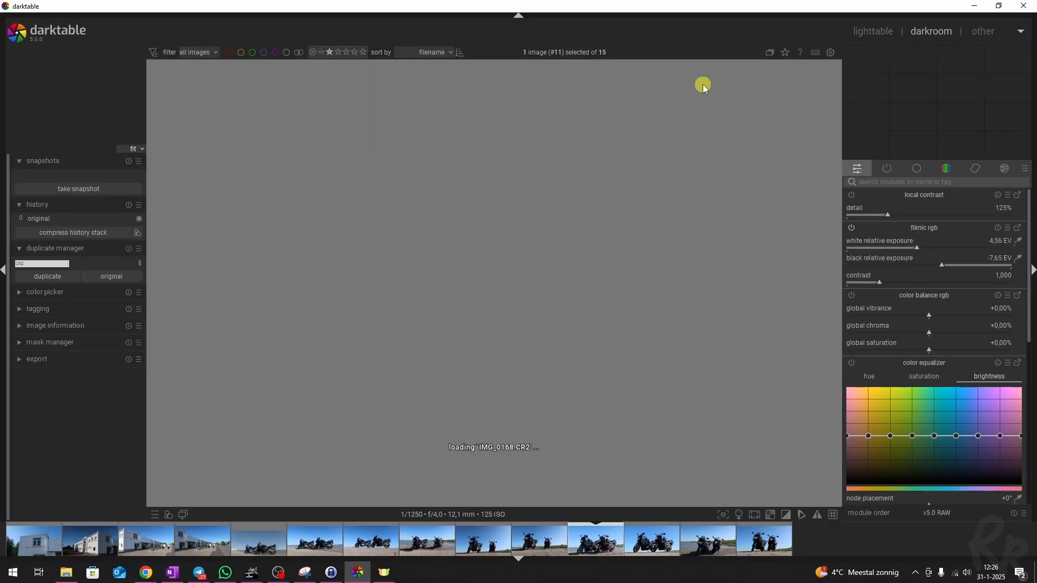
mouse_move(862, 76)
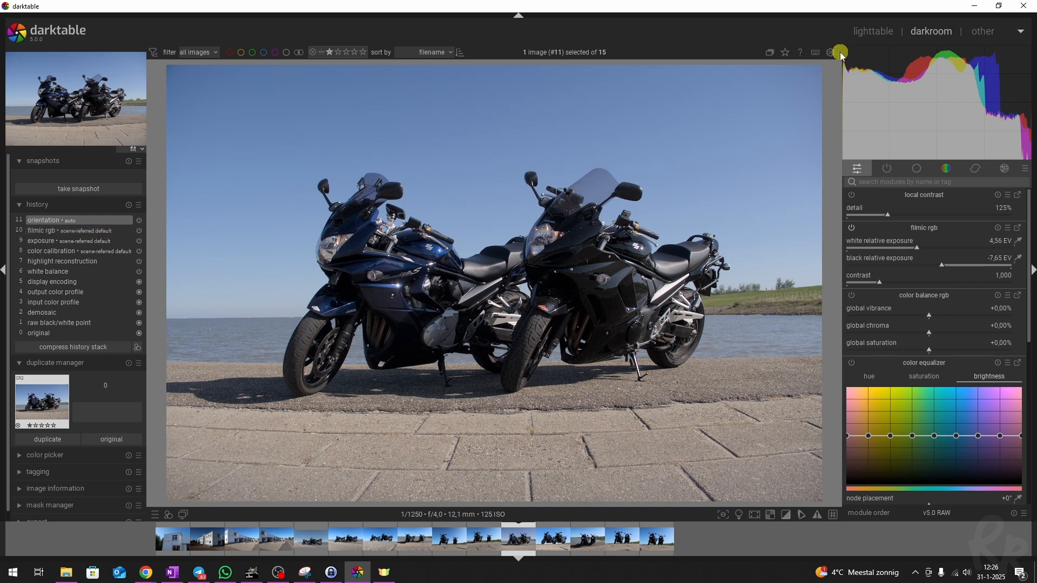
click(861, 34)
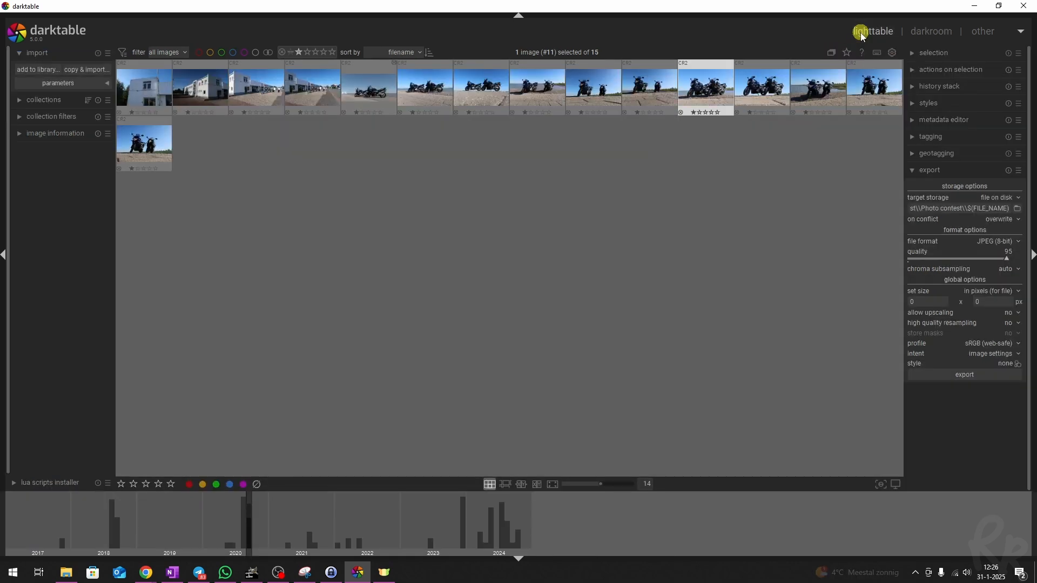
Step: Examine the darkroom, processing and shortcuts preferences, including the pixel workflow defaults, leaving them unchanged
click(893, 54)
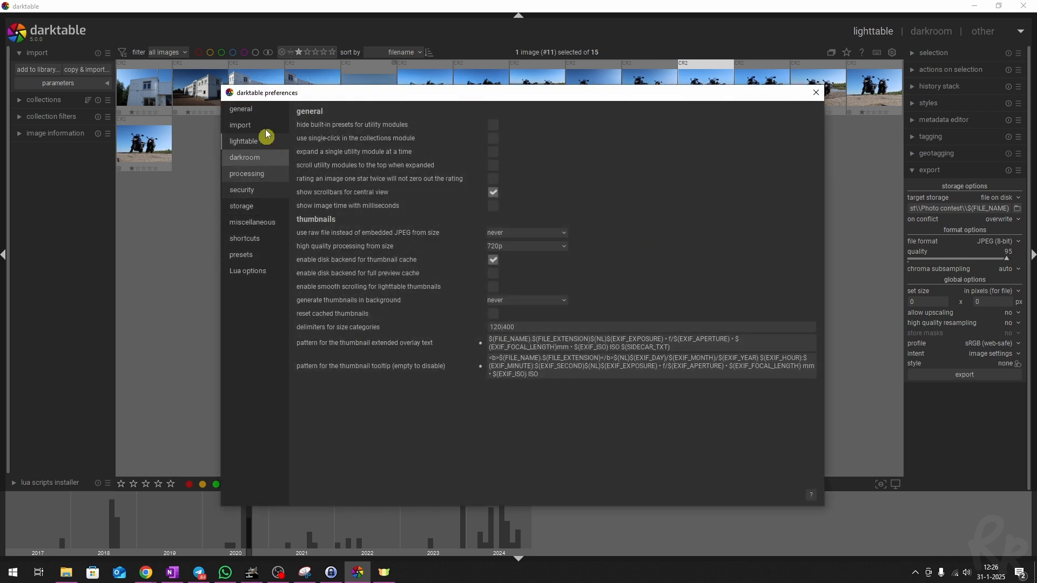
click(246, 159)
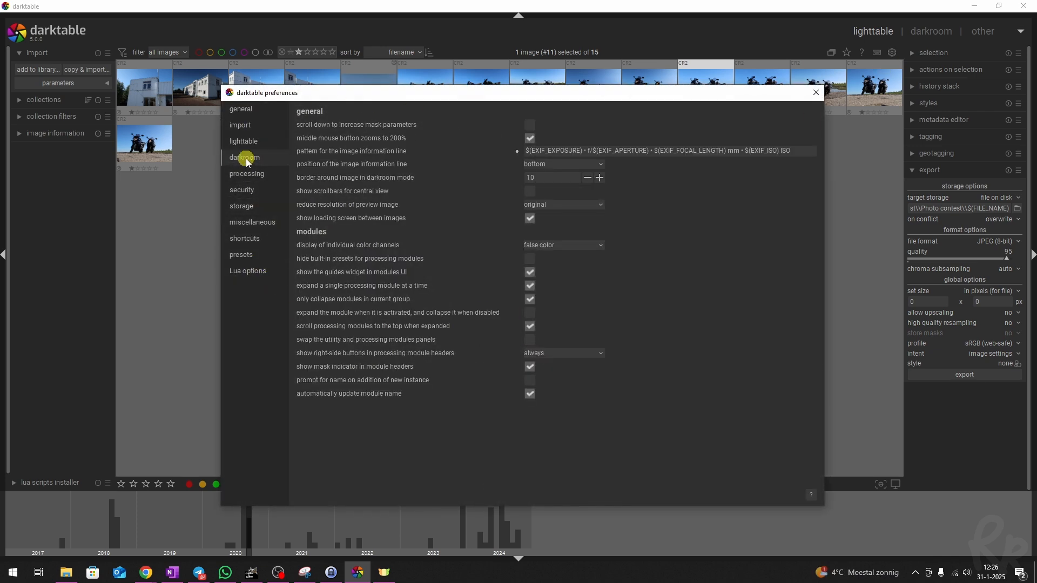
click(249, 181)
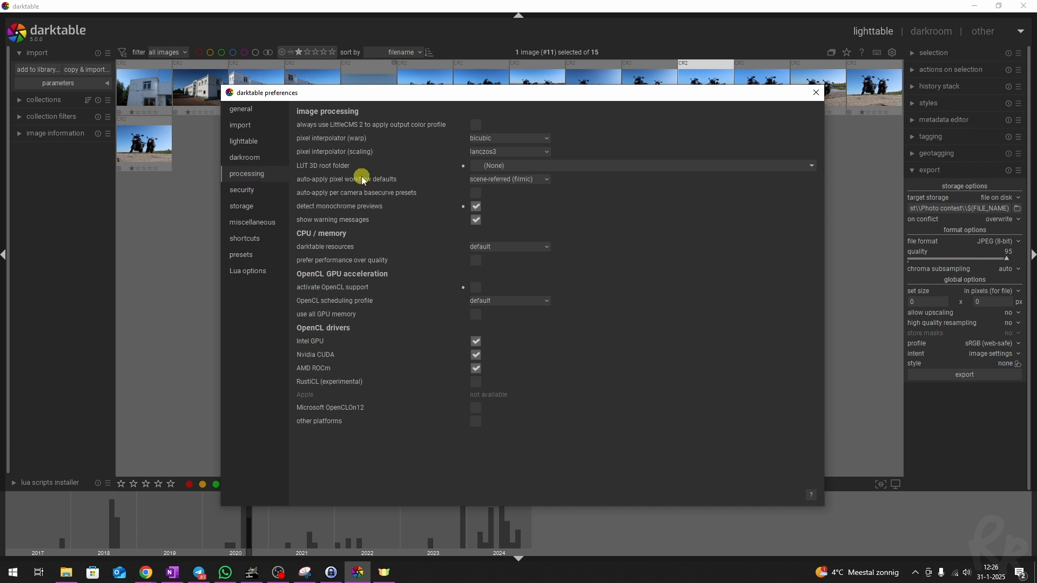
click(528, 180)
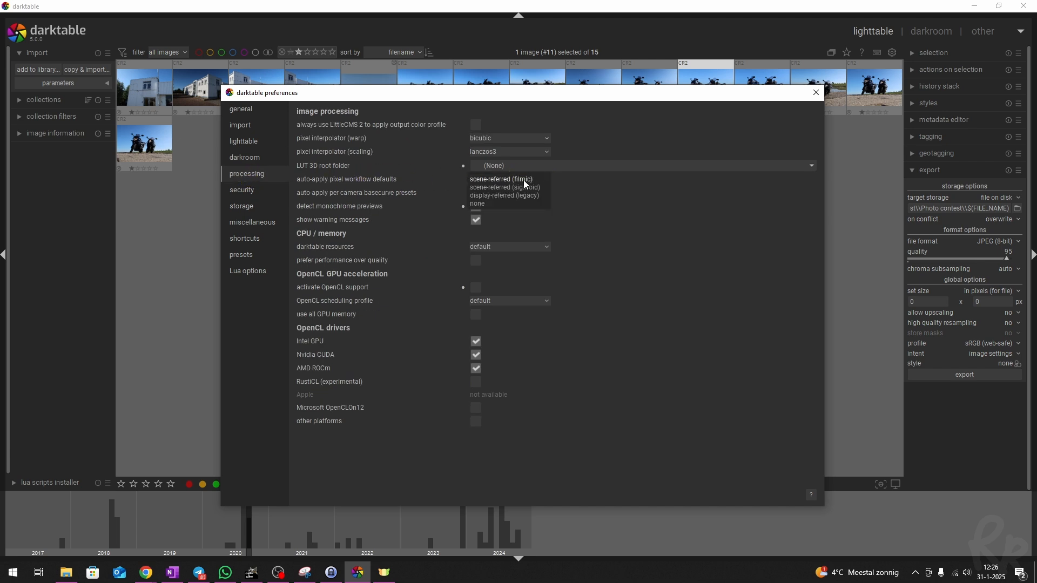
click(640, 170)
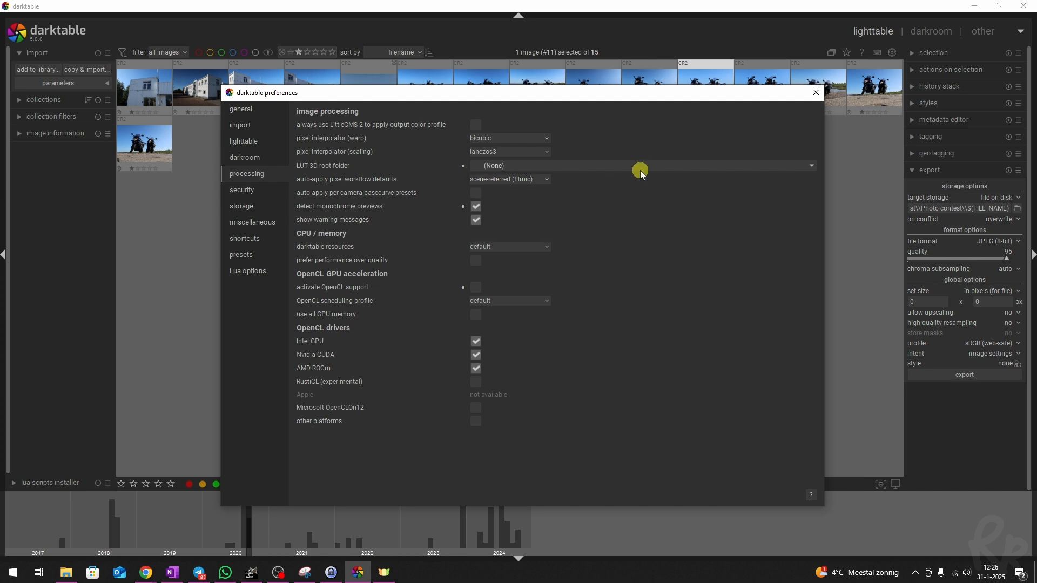
click(248, 238)
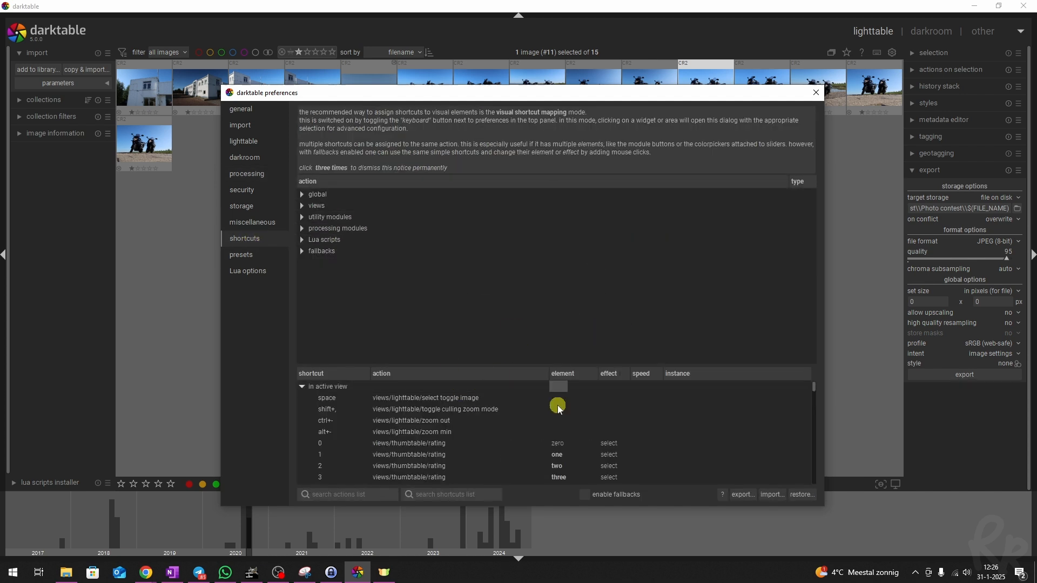
click(818, 94)
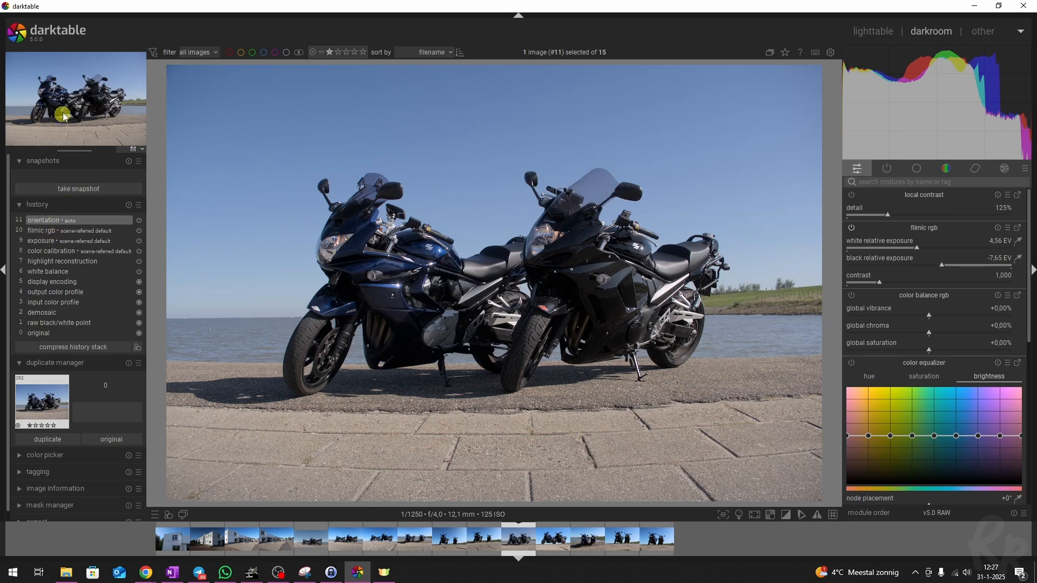
Step: Try compressing the photo's history stack at the highlight reconstruction entry, undo the compression, and reselect the orientation entry
click(56, 263)
click(62, 221)
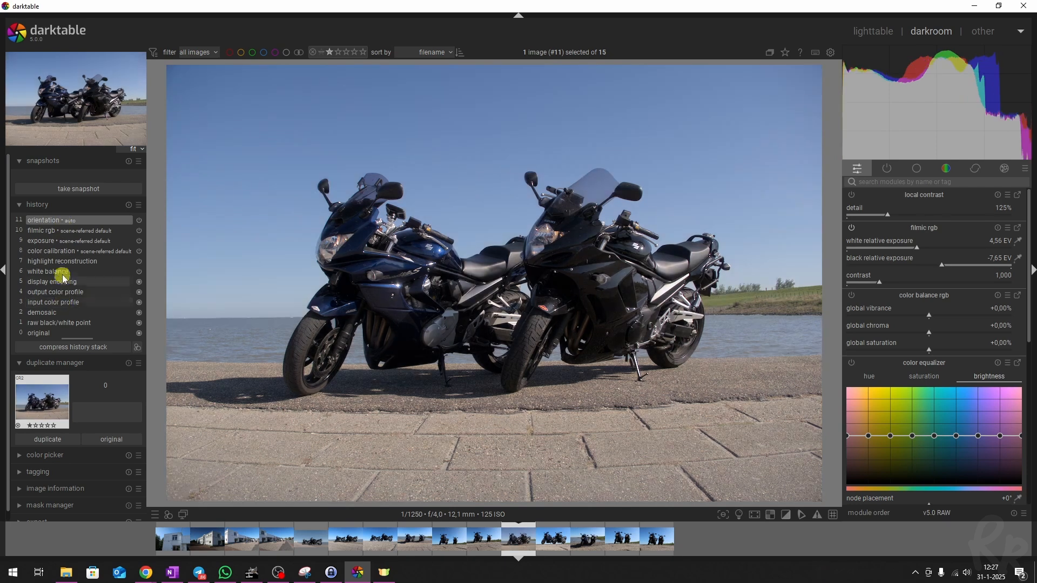
click(65, 261)
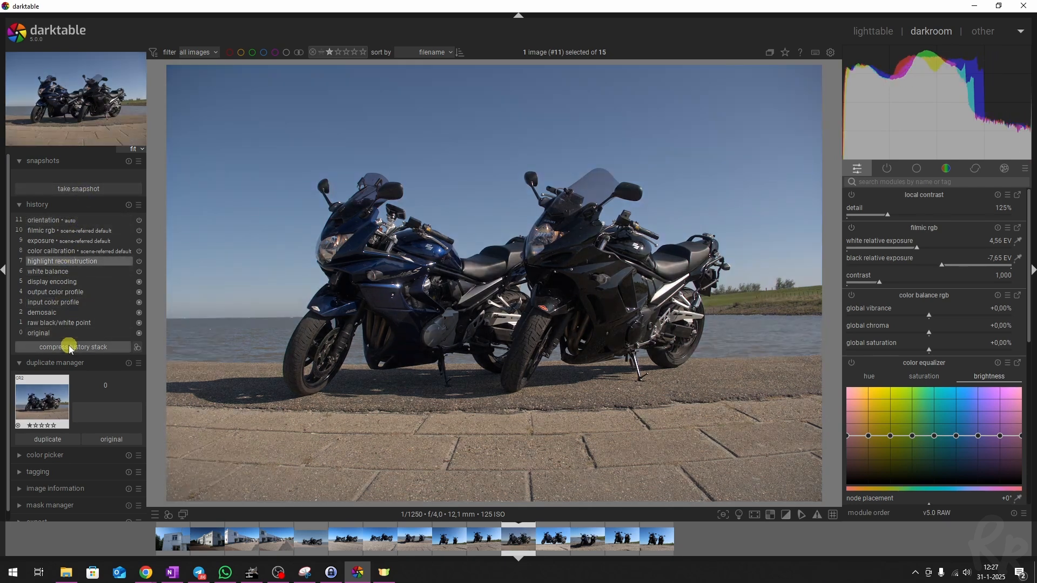
click(70, 347)
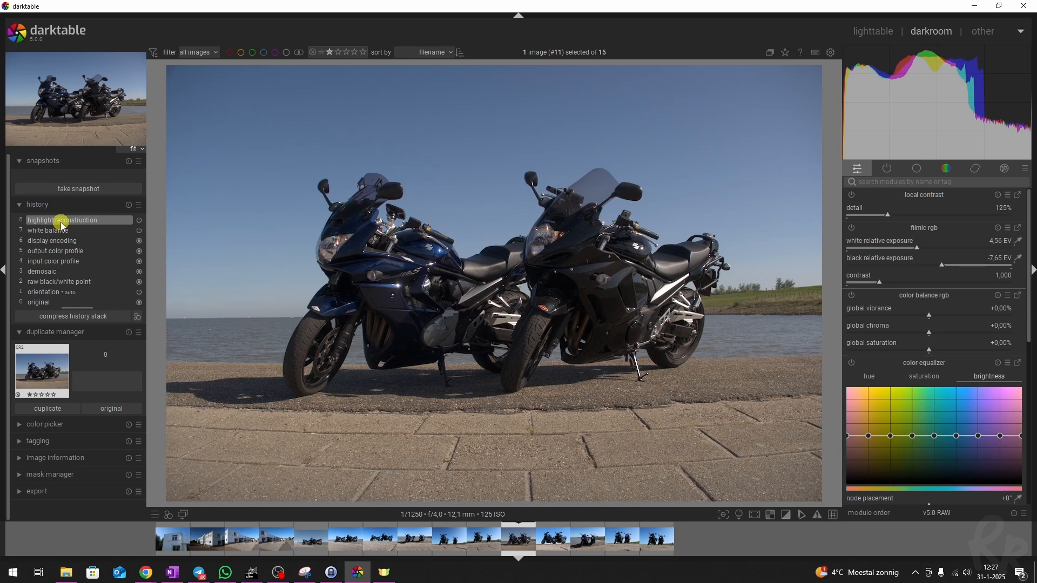
key(ctrl+z)
click(67, 222)
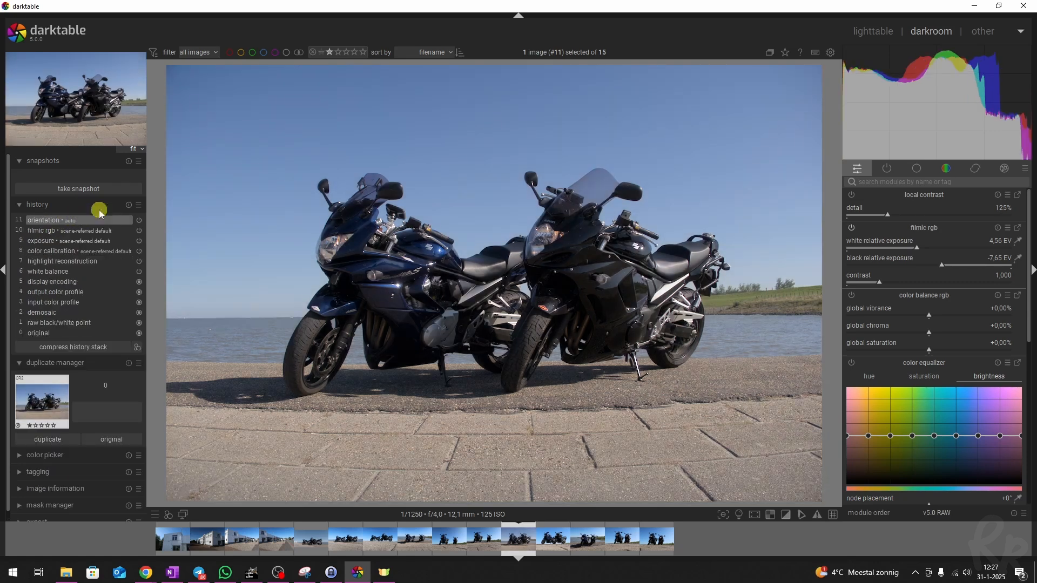
Step: Take a snapshot at the orientation entry and compare it in split view with the white balance history state
click(96, 189)
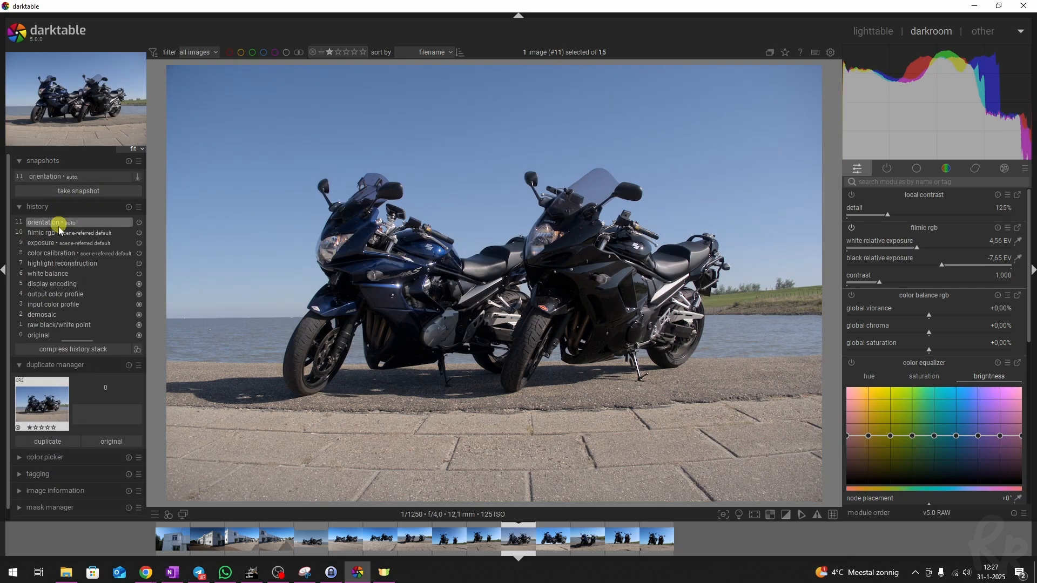
click(57, 274)
click(90, 177)
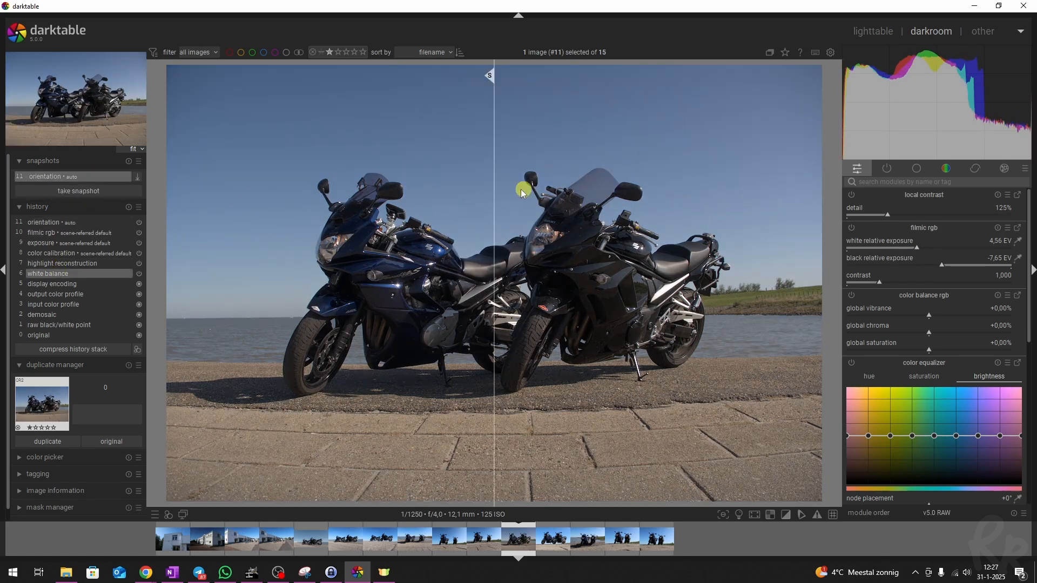
drag(495, 200, 232, 252)
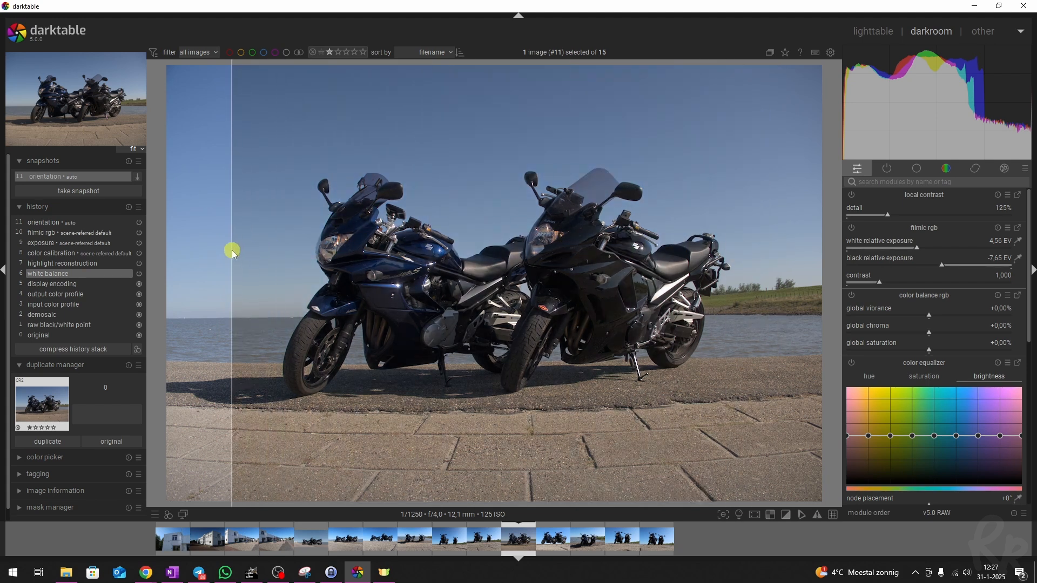
click(70, 175)
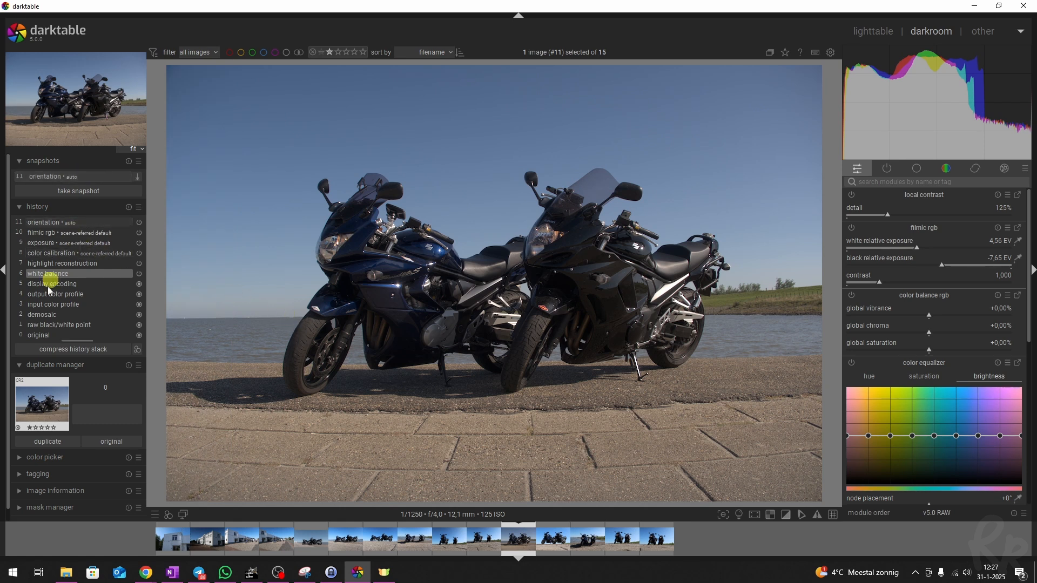
Step: Compress the history stack at white balance, restore the full history from the snapshot, and compare the white balance and orientation states
click(81, 349)
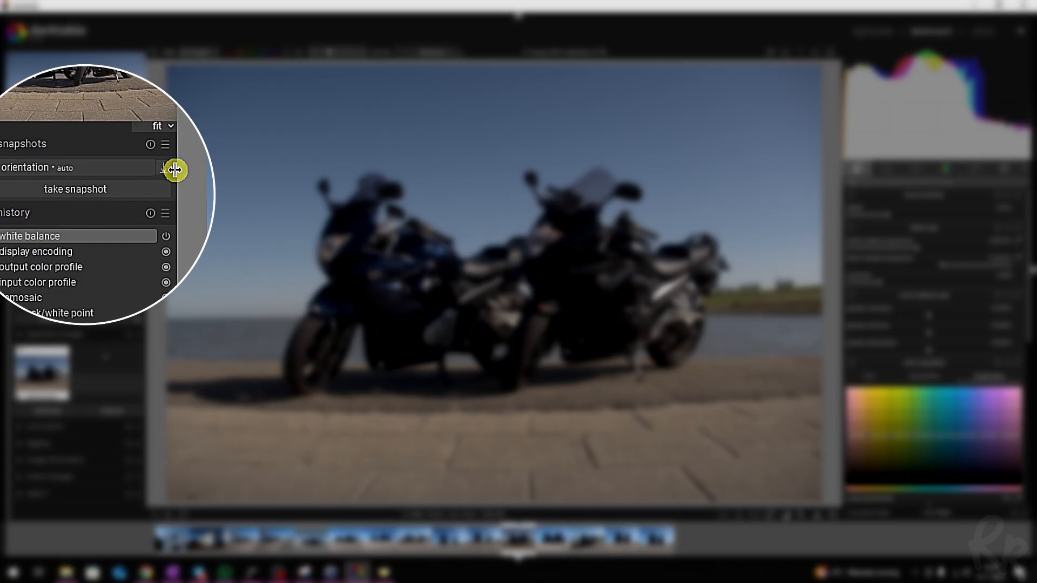
click(138, 176)
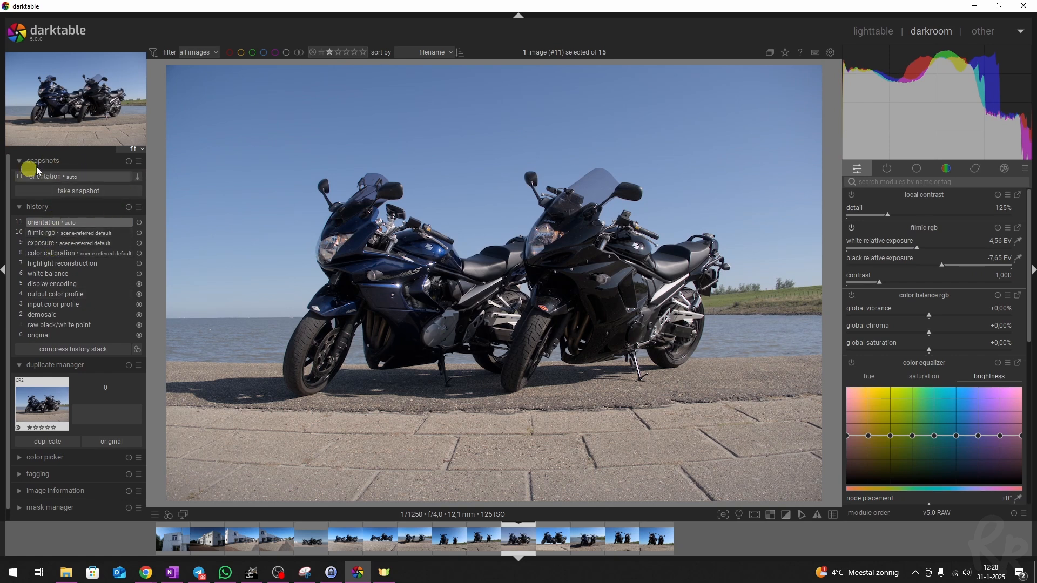
click(51, 274)
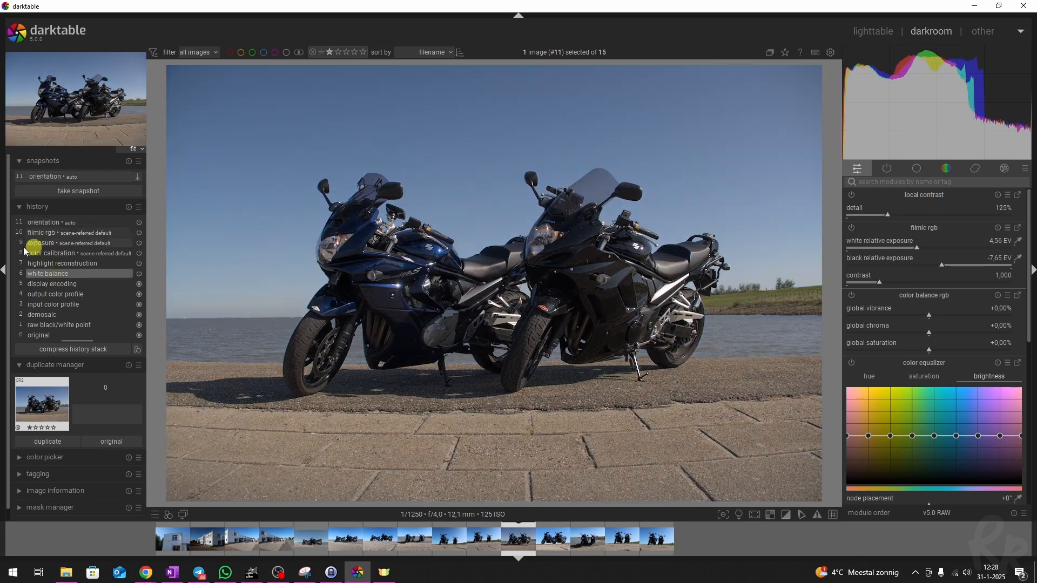
click(54, 224)
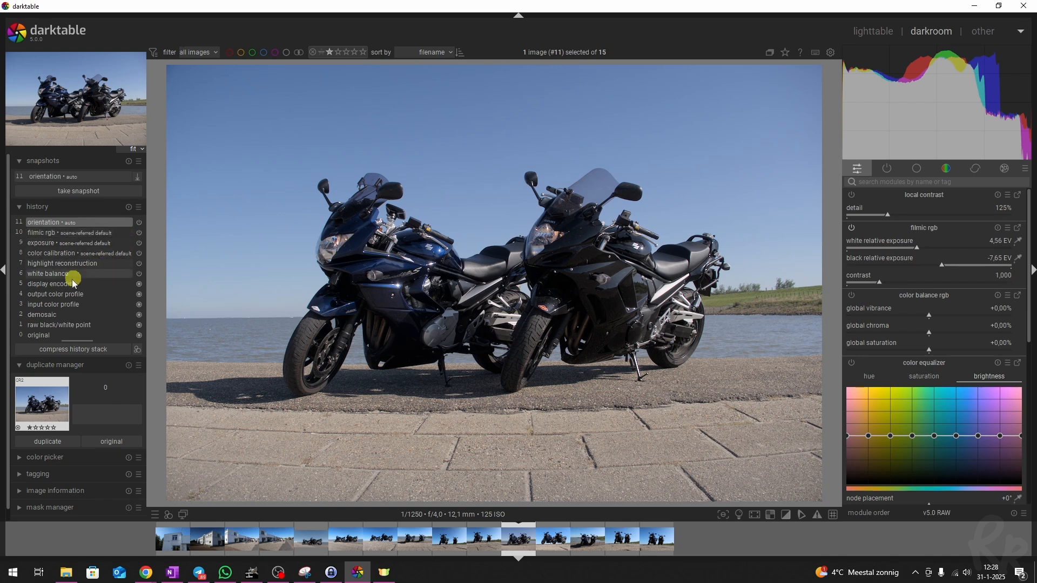
Step: Find the local contrast module, activate it, and increase its detail strength
click(924, 173)
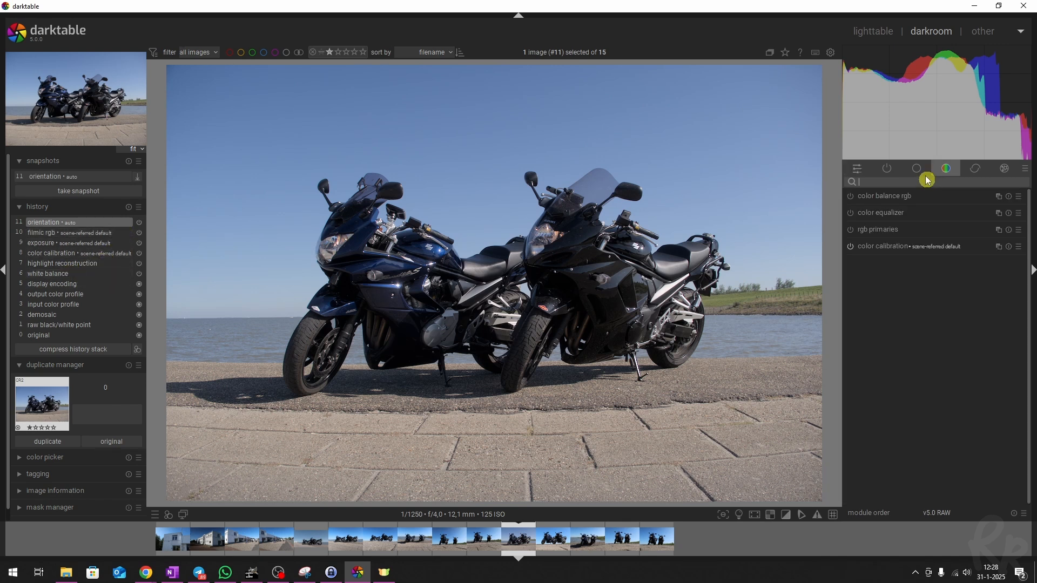
text(local contr)
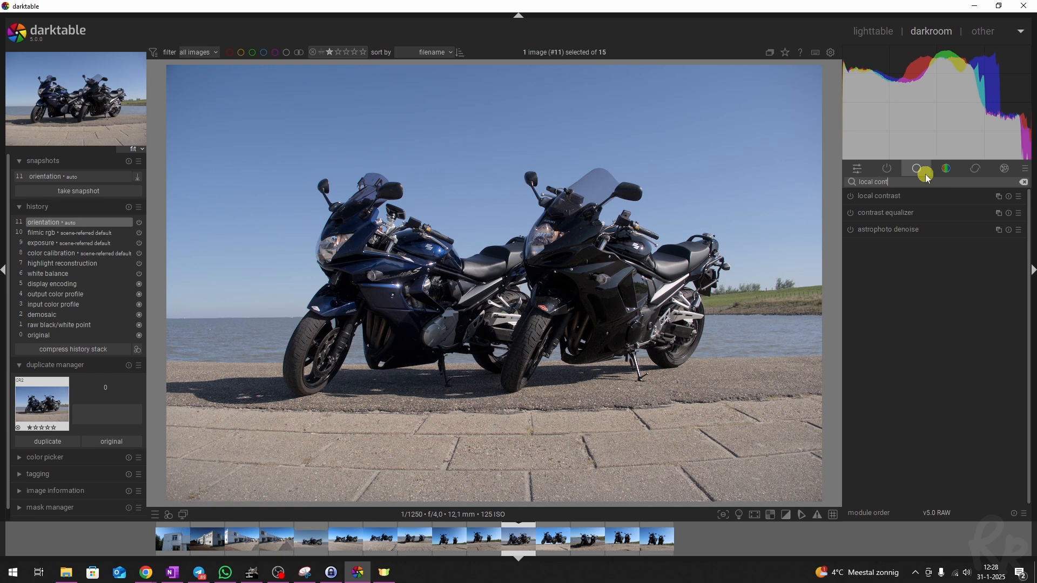
click(851, 196)
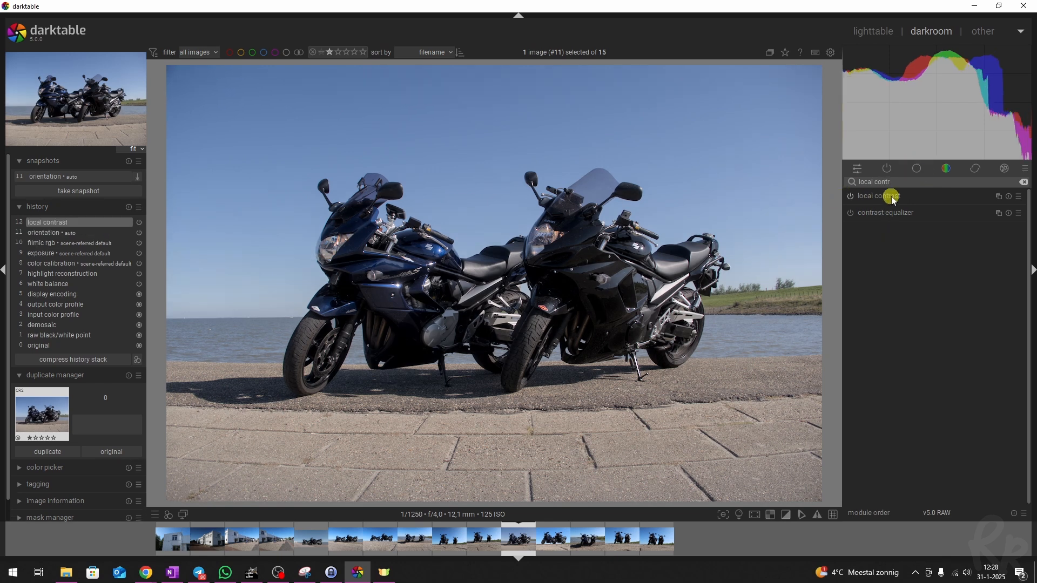
click(891, 196)
drag(892, 229, 921, 230)
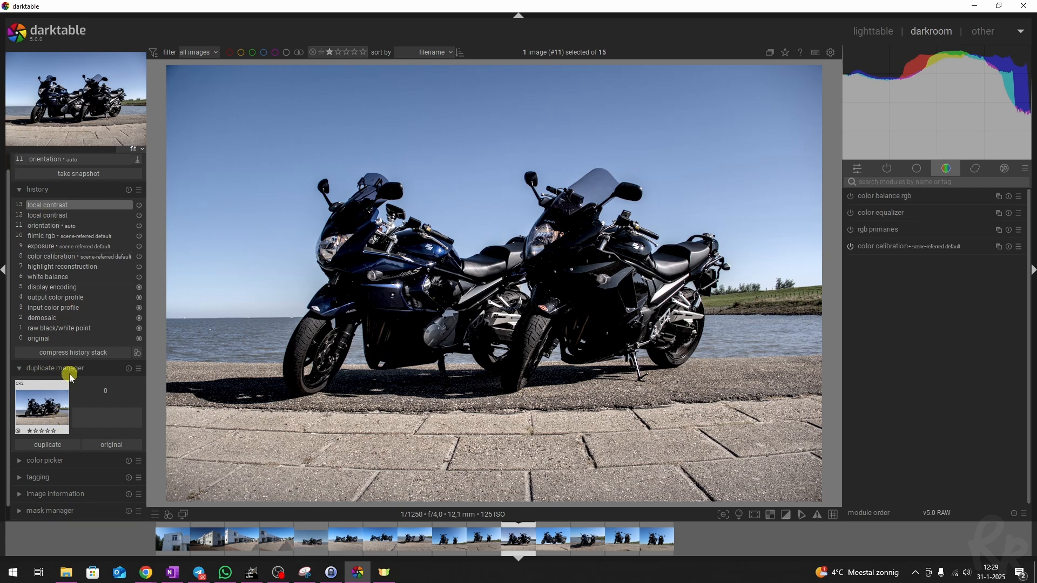
Step: Duplicate the edited photo, remove the duplicate's local contrast by compressing its history at orientation, and reopen version 0
click(48, 444)
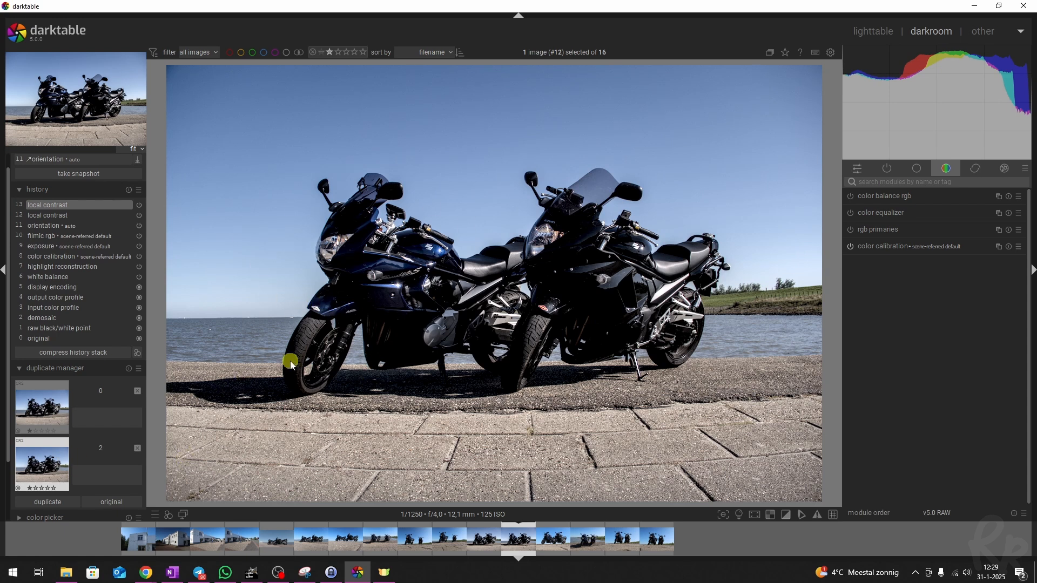
click(51, 225)
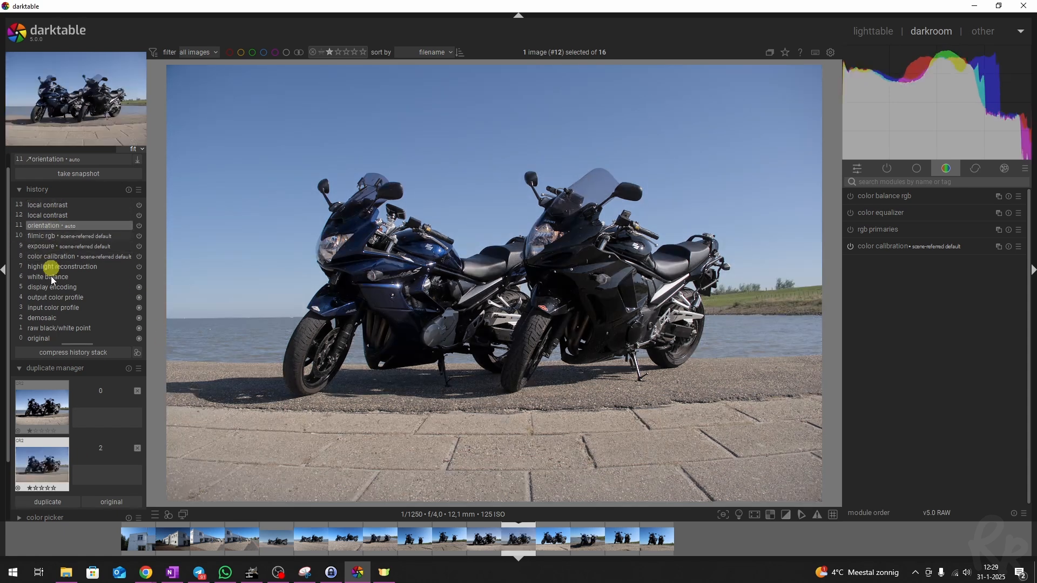
click(69, 352)
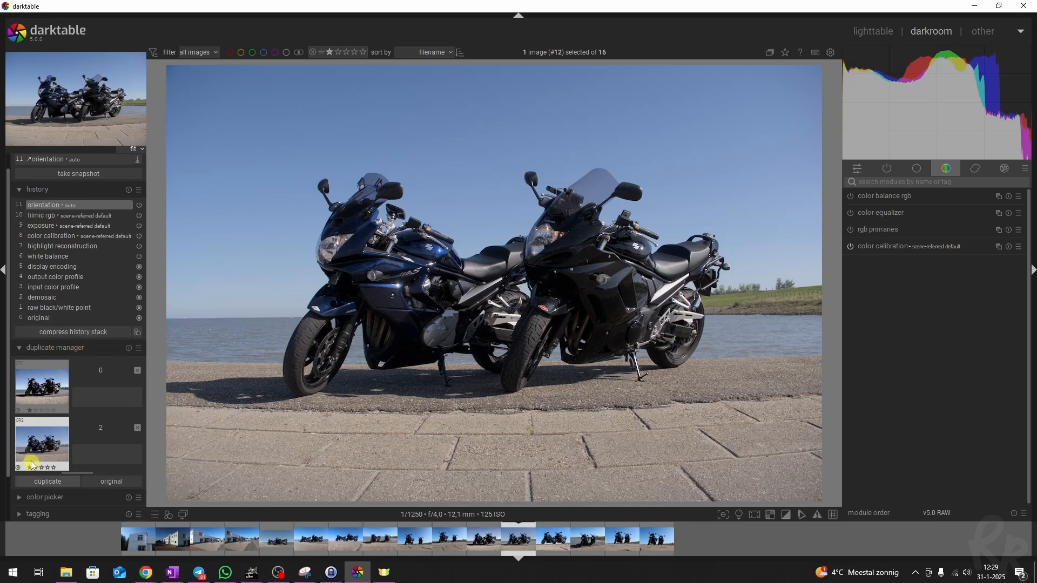
click(43, 390)
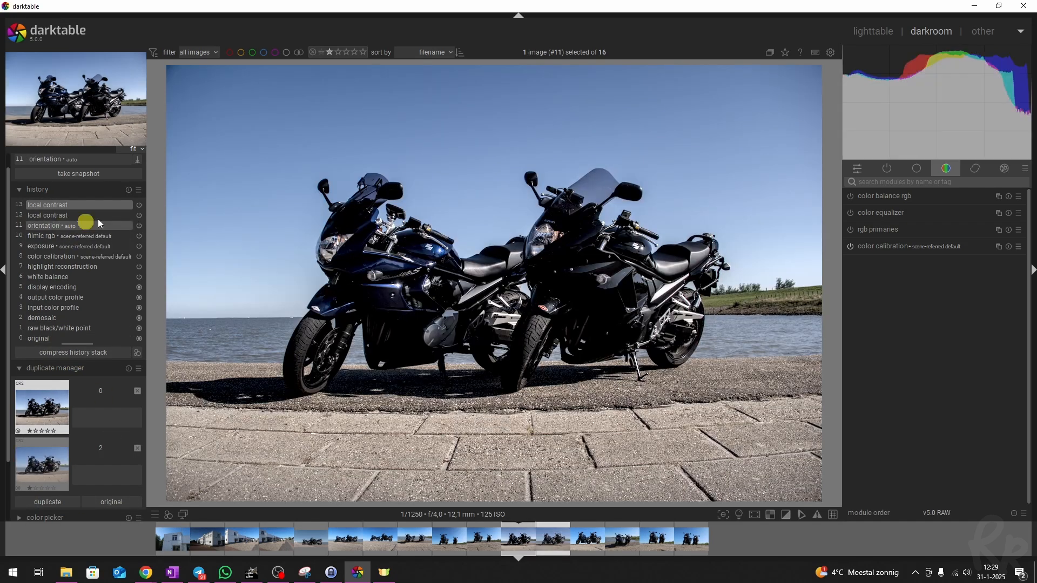
Step: Take a snapshot of version 0 with local contrast and compare it in split view with duplicate version 2
click(59, 175)
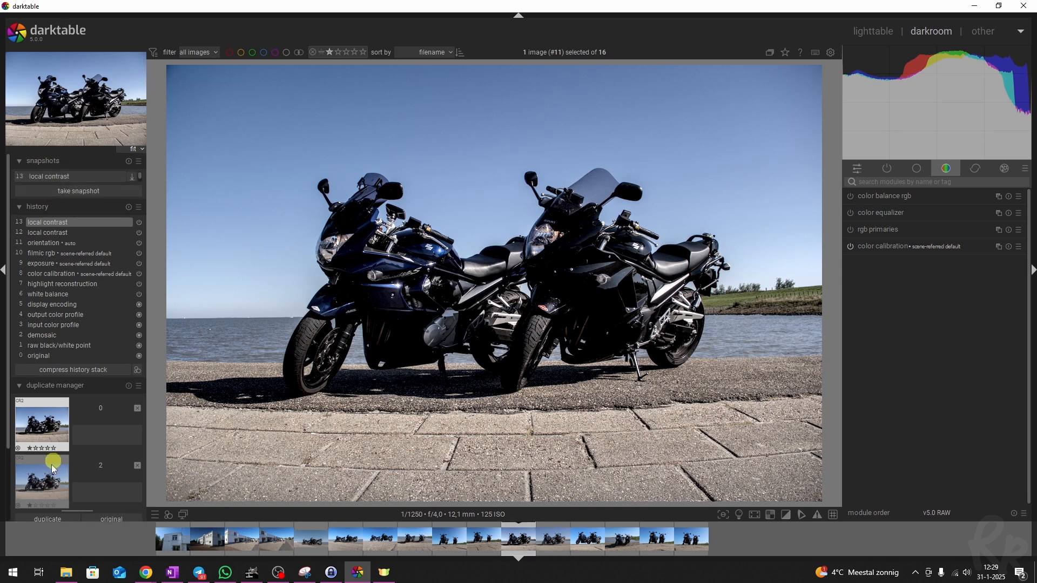
click(44, 484)
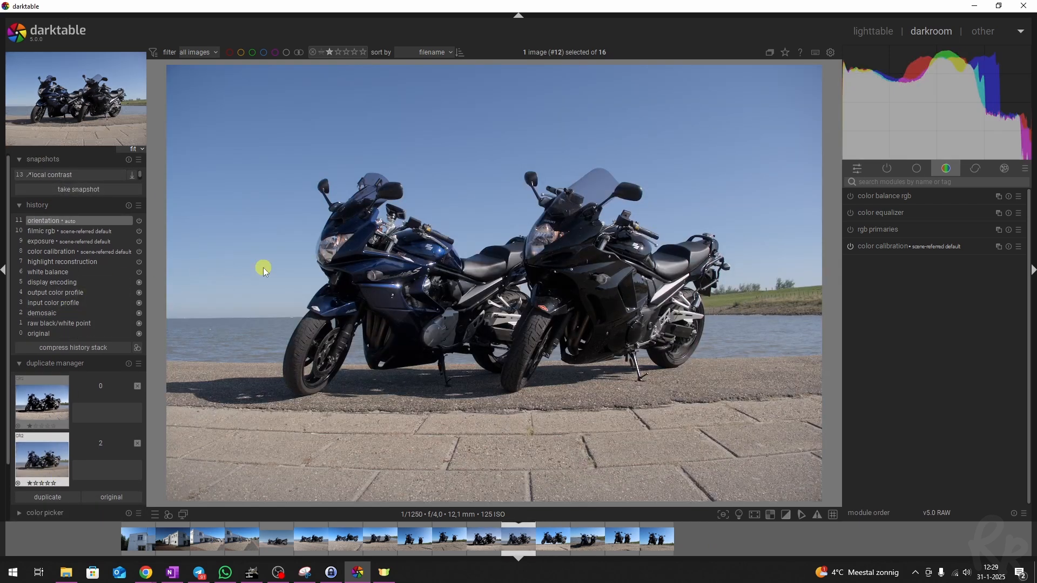
click(81, 175)
drag(229, 204, 709, 238)
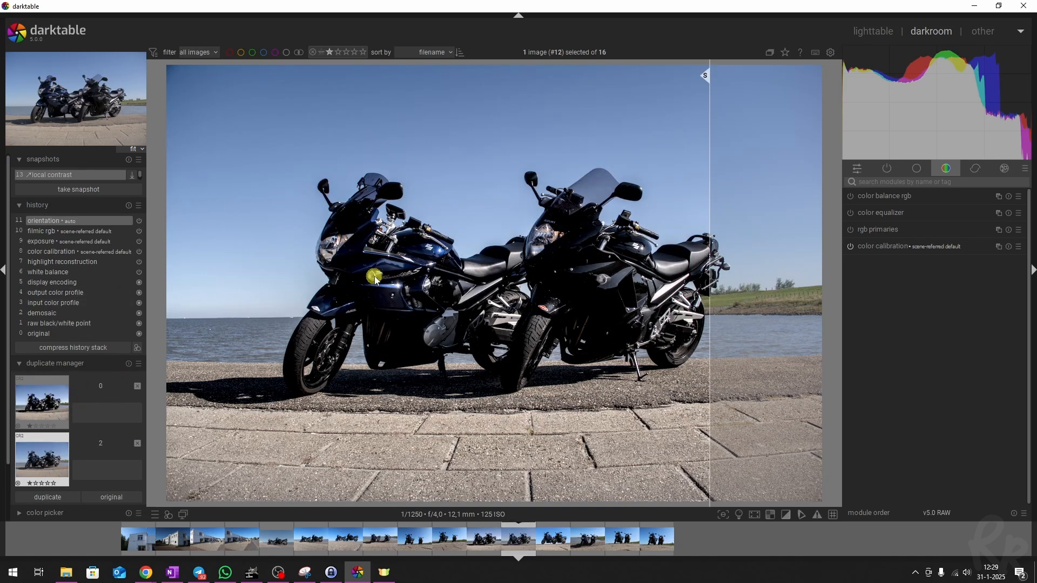
click(51, 174)
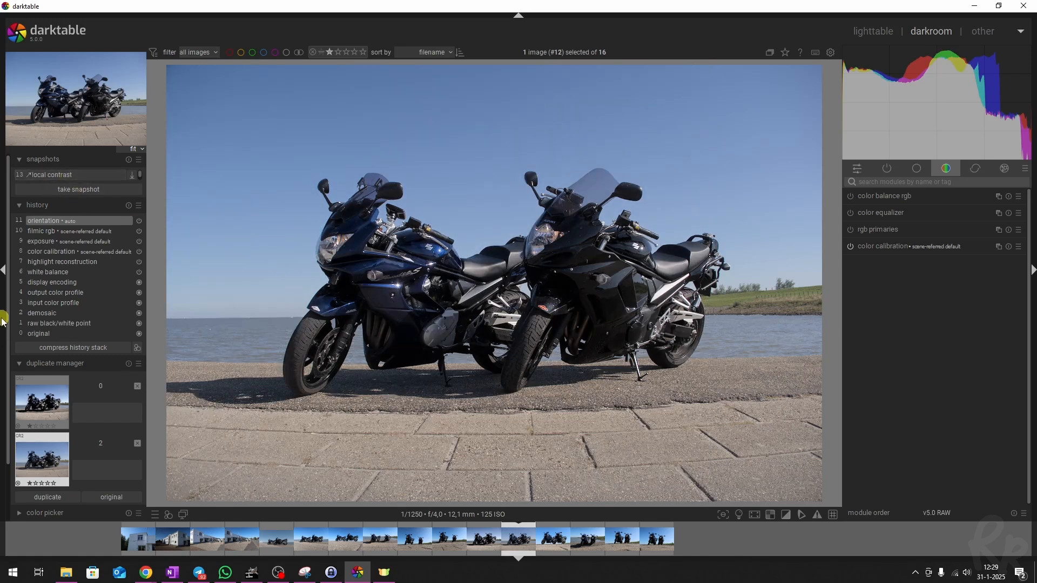
Step: Collapse the history, open the color picker, sample a color from the middle of the photo, and switch the sampling off
scroll(8, 327, down, 2)
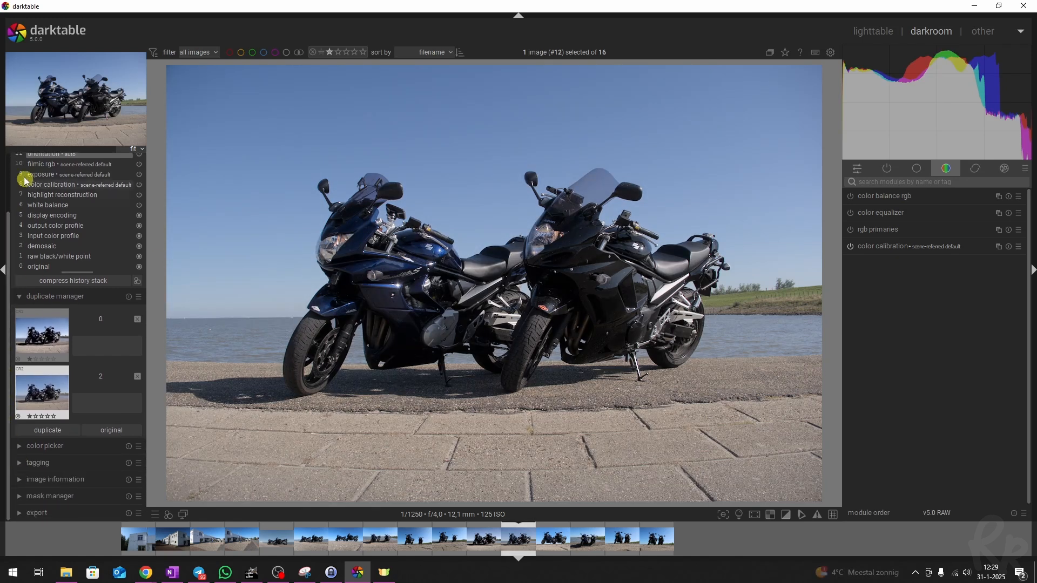
scroll(12, 270, up, 2)
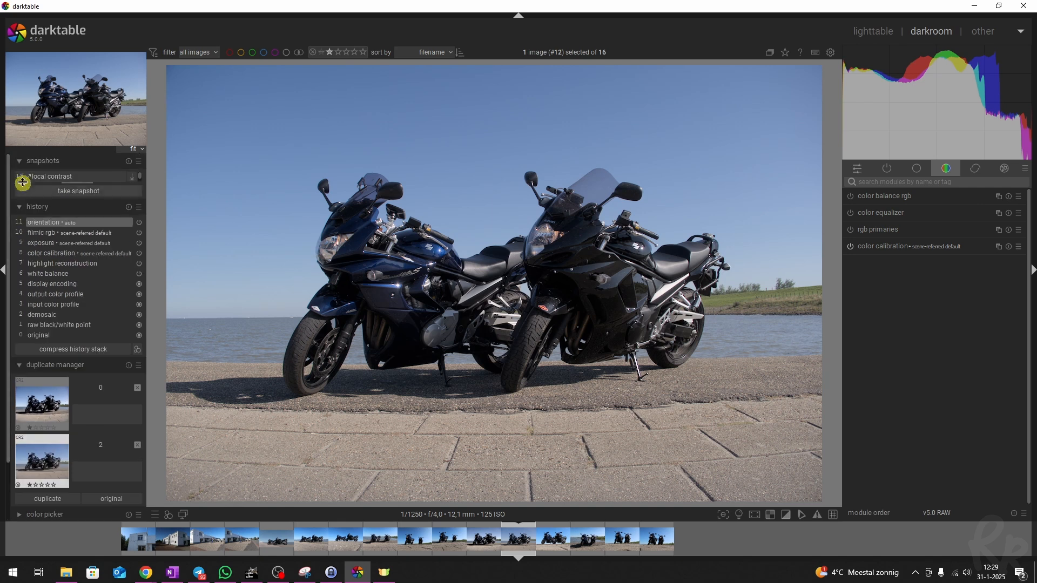
click(19, 206)
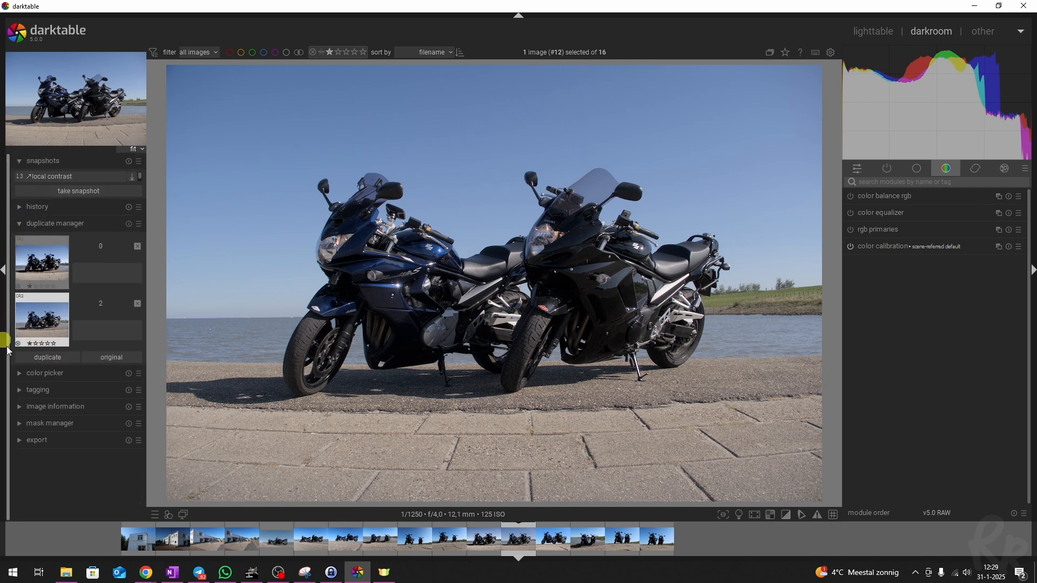
click(19, 373)
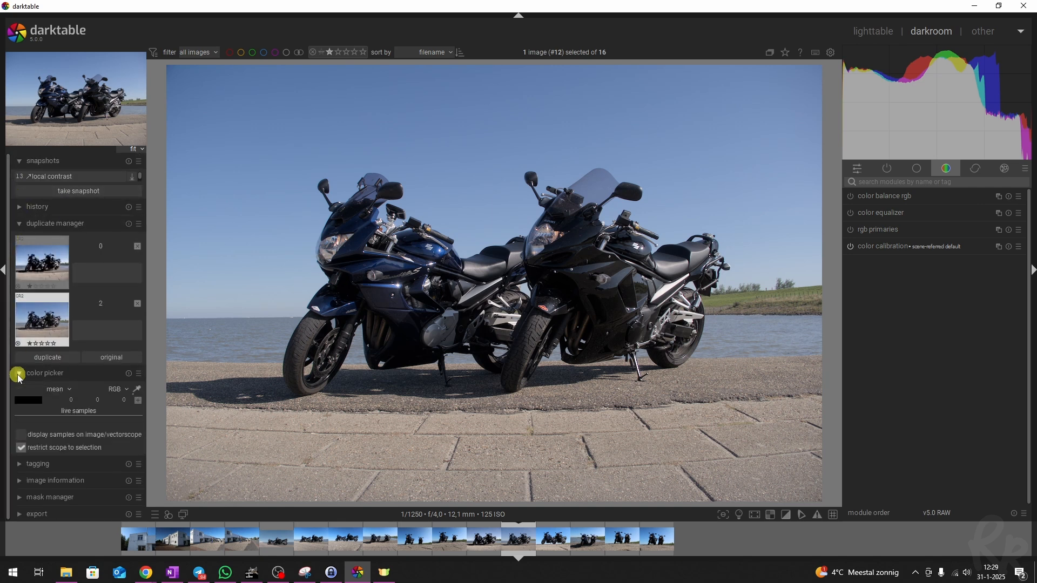
click(138, 390)
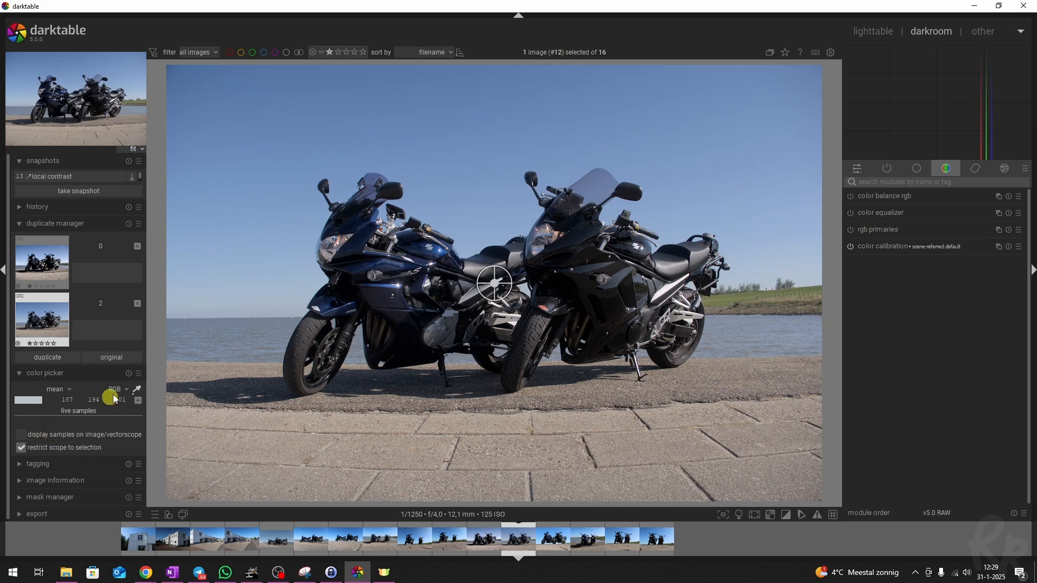
click(137, 389)
Step: Look at the tagging section and the photo's image information, collapsing each one after viewing
click(19, 464)
click(19, 306)
click(23, 486)
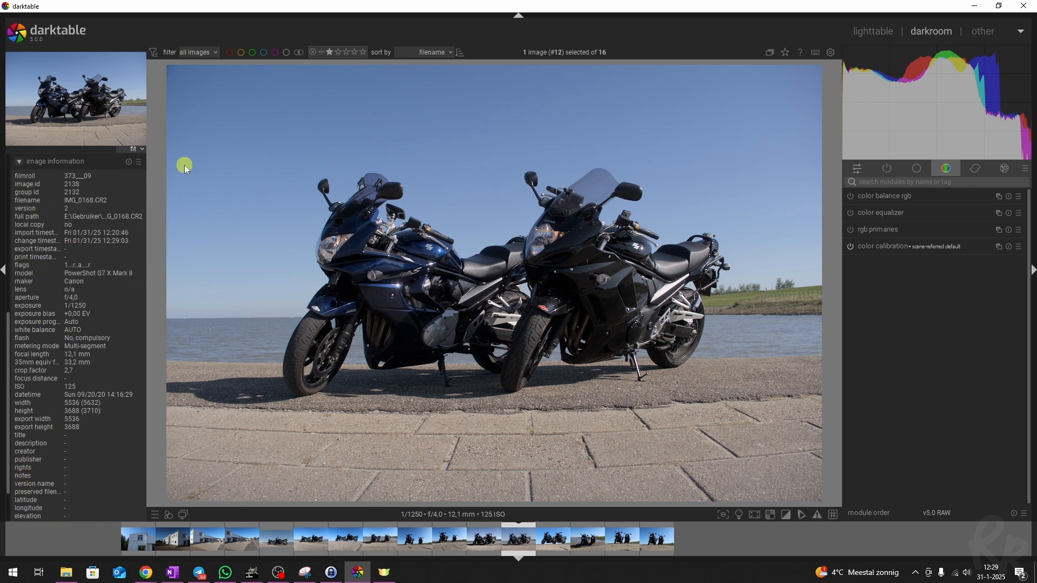
click(20, 161)
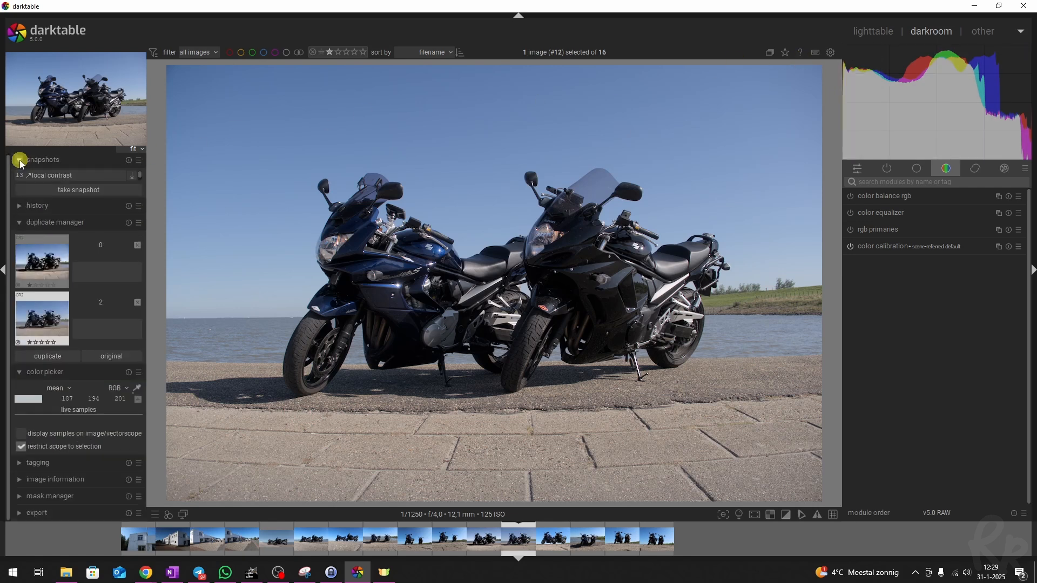
Step: Look at the mask manager's shape options and review the storage, format and global options for export
click(21, 497)
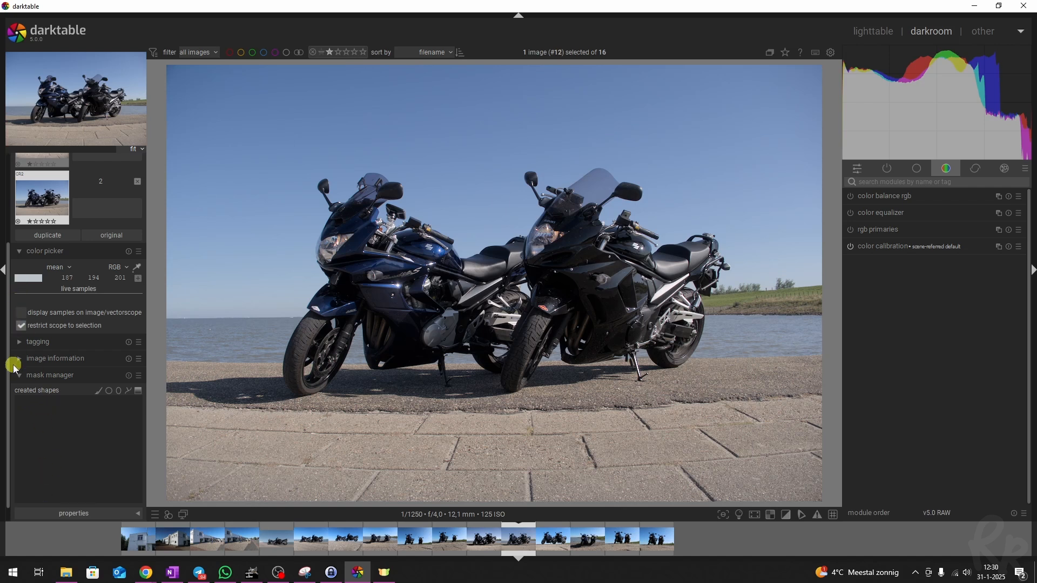
click(20, 376)
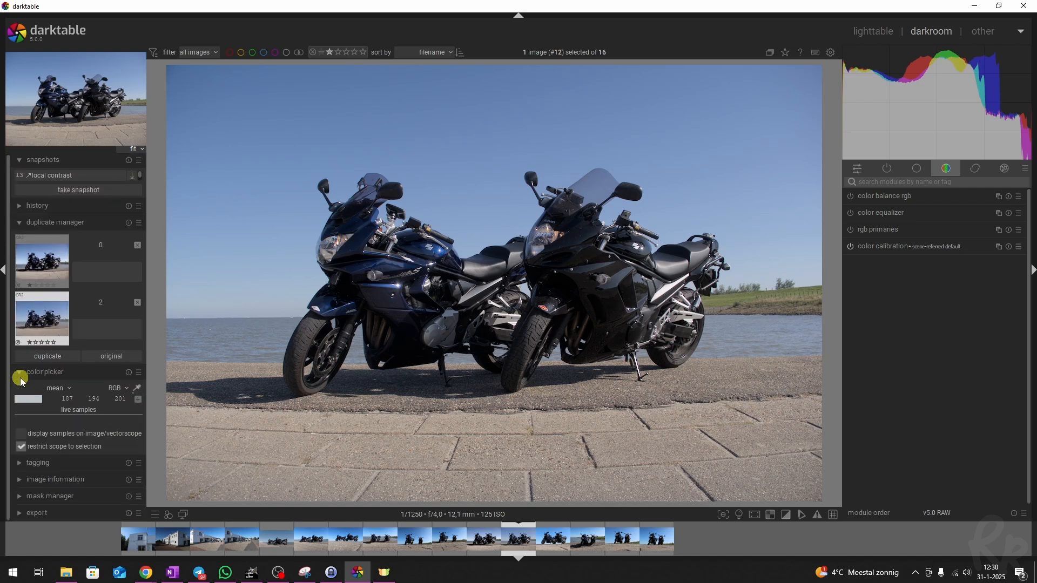
click(20, 514)
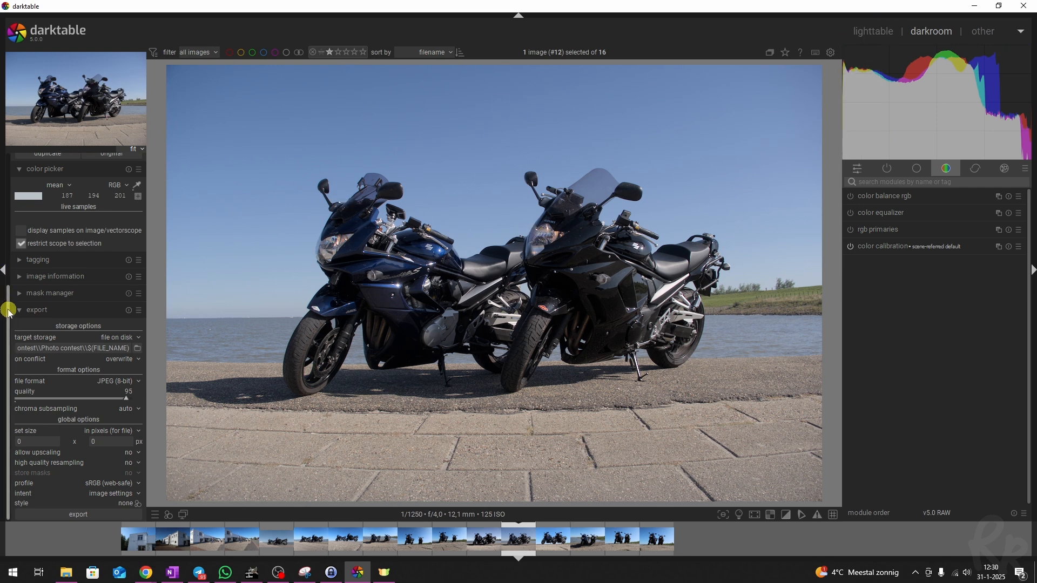
drag(9, 311, 10, 181)
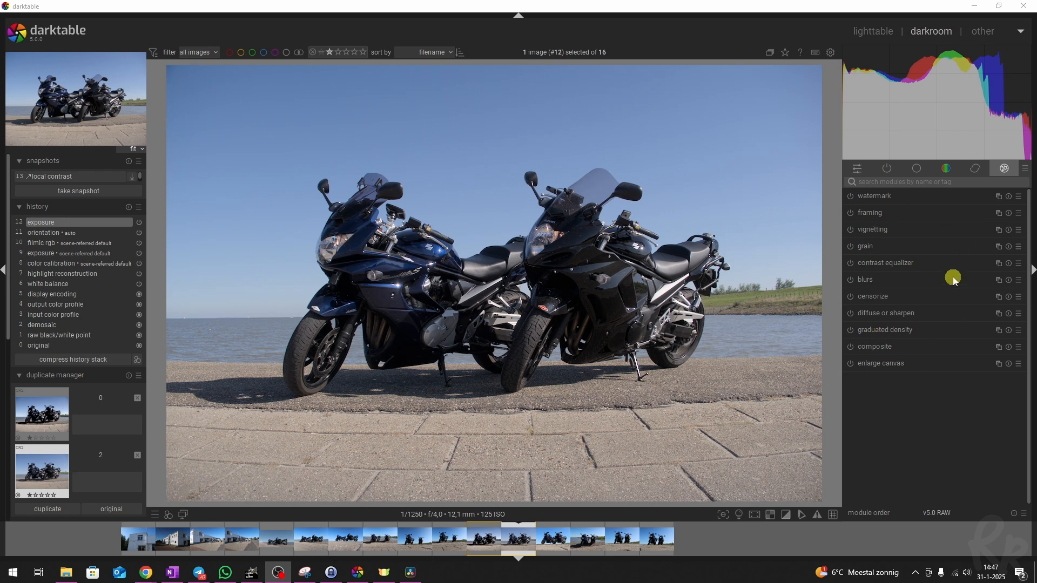
Step: Search the processing modules for "contrast" and for "satur"
click(903, 182)
text(contrast)
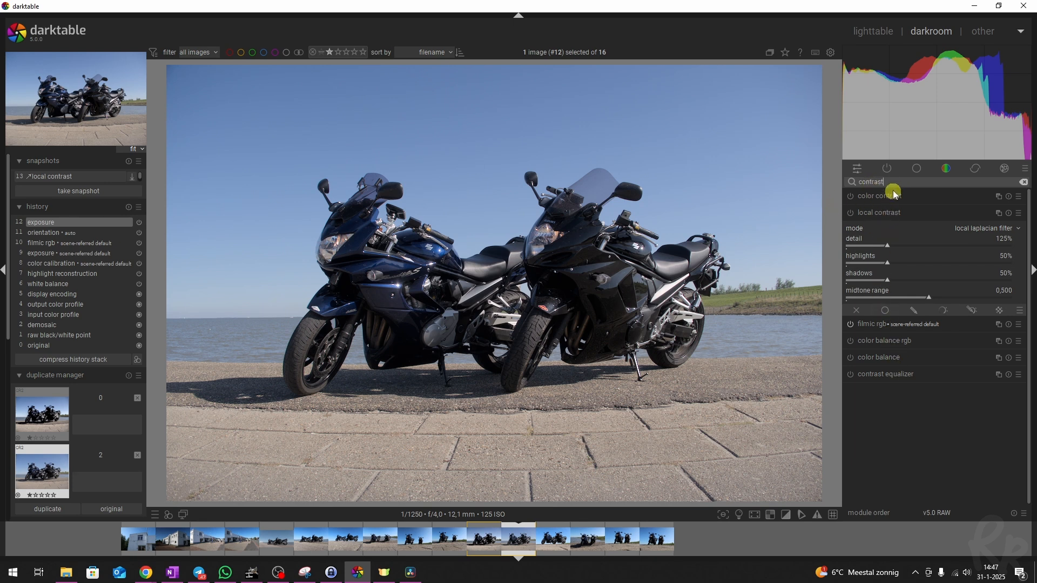
drag(894, 183, 851, 180)
text(satur)
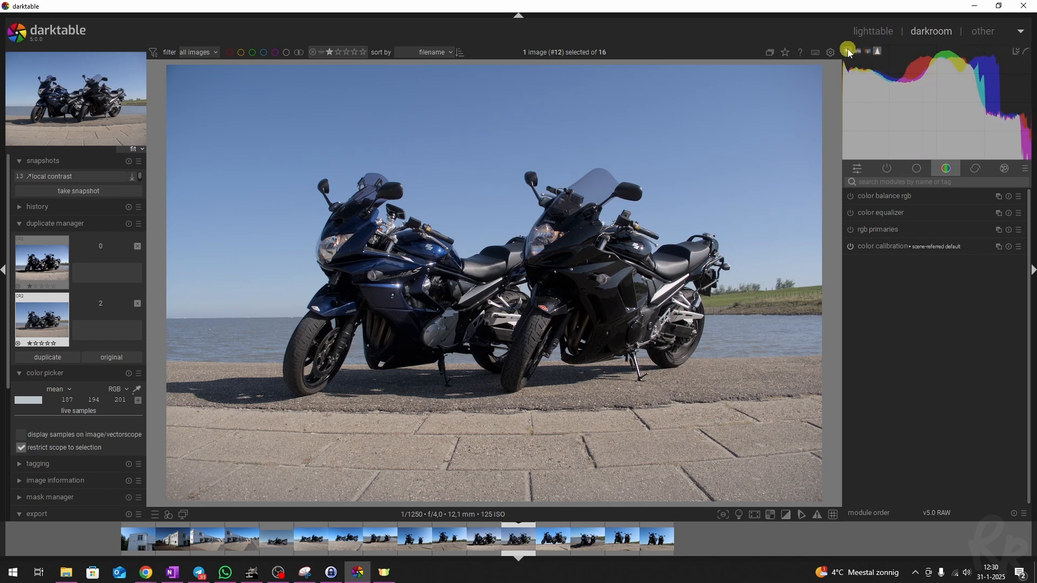
Step: View the photo's color data as vectorscope, waveform and RGB parade, and return to the histogram
click(849, 51)
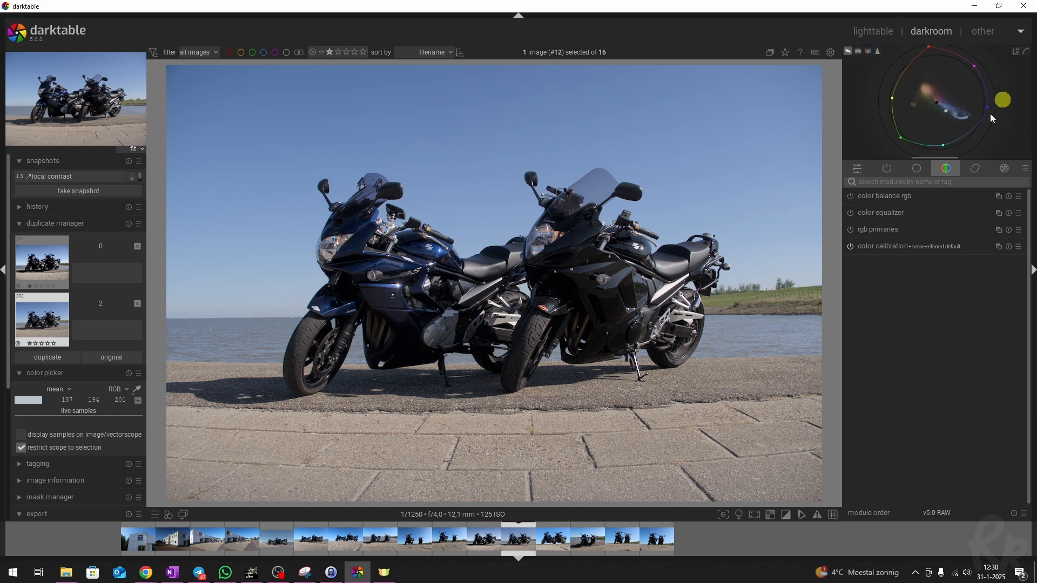
click(858, 51)
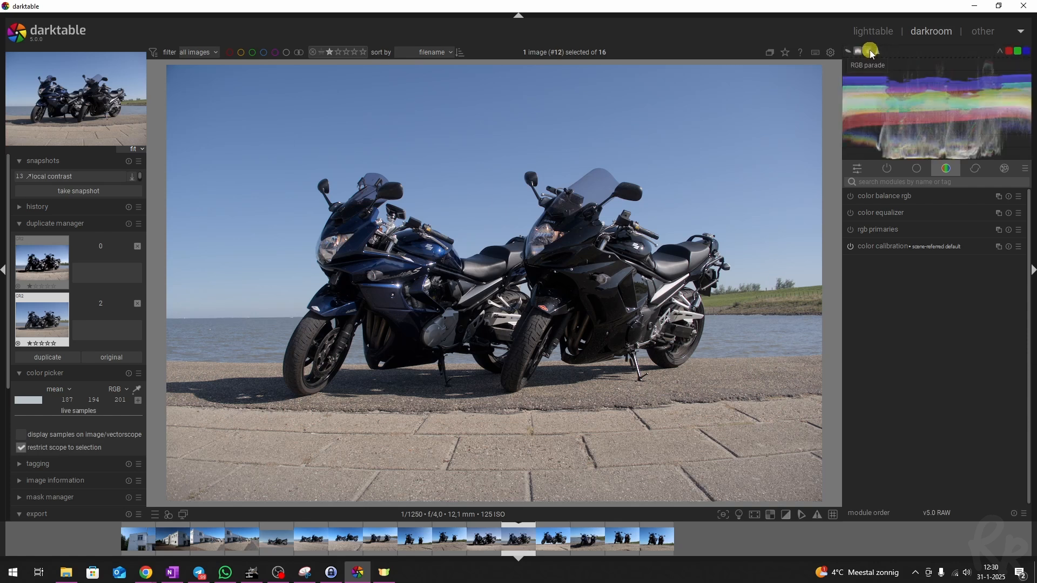
click(870, 51)
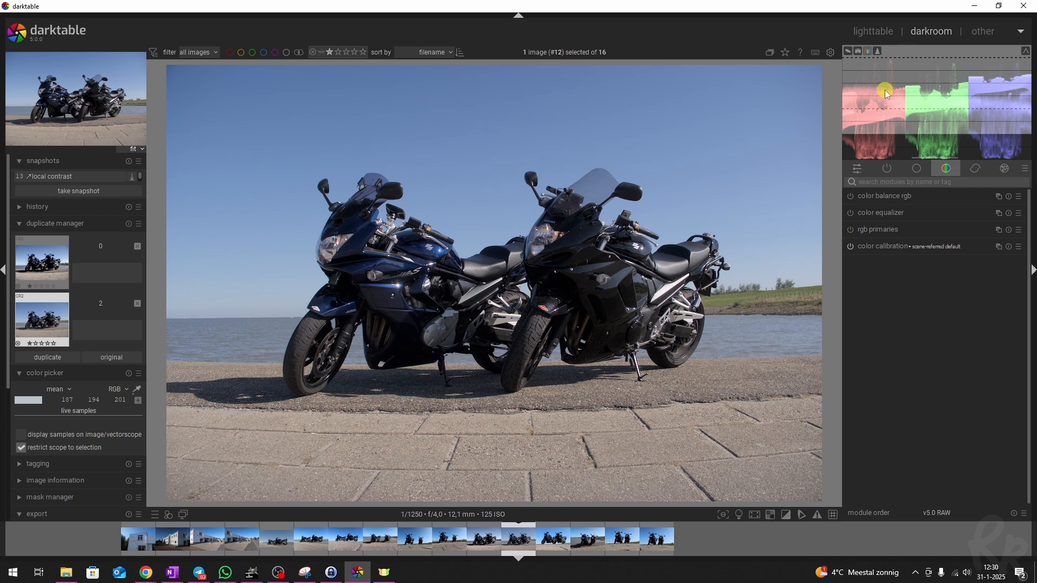
click(876, 53)
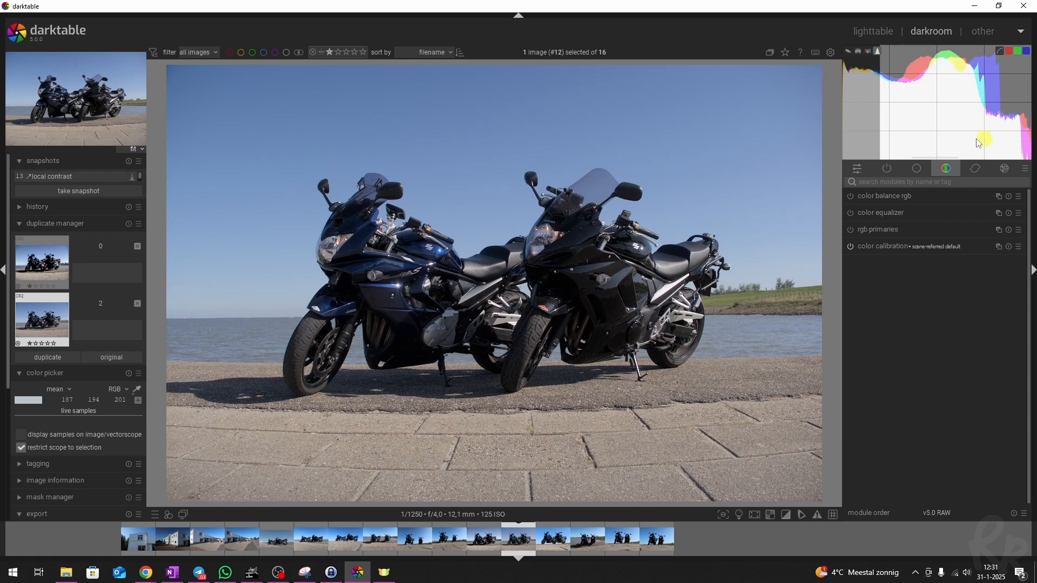
Step: Try a black level correction of -0.0942 and an exposure of -1.050 EV directly on the histogram, and undo both
drag(886, 144, 935, 145)
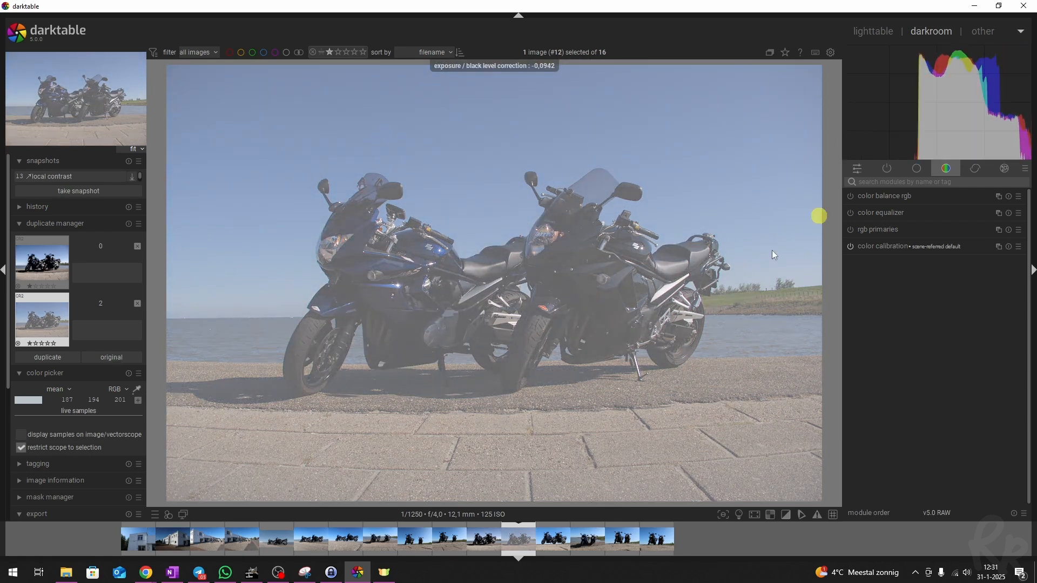
drag(927, 150, 862, 151)
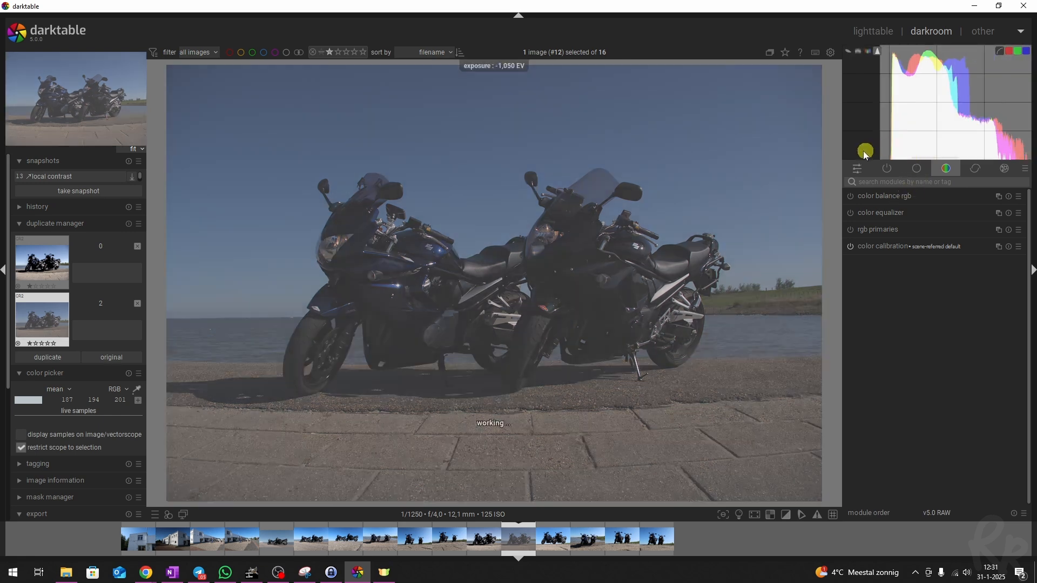
key(ctrl+z)
key(ctrl+z)
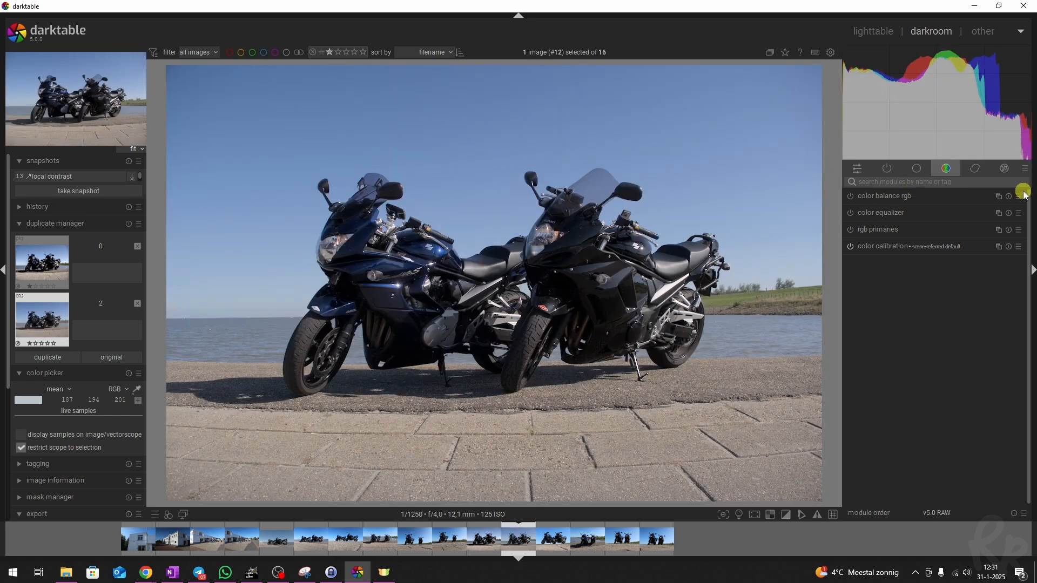
Step: Set the exposure to +0.850 EV directly on the histogram and expand the history list
mouse_move(1020, 161)
mouse_down()
mouse_move(969, 157)
mouse_move(1019, 151)
mouse_up()
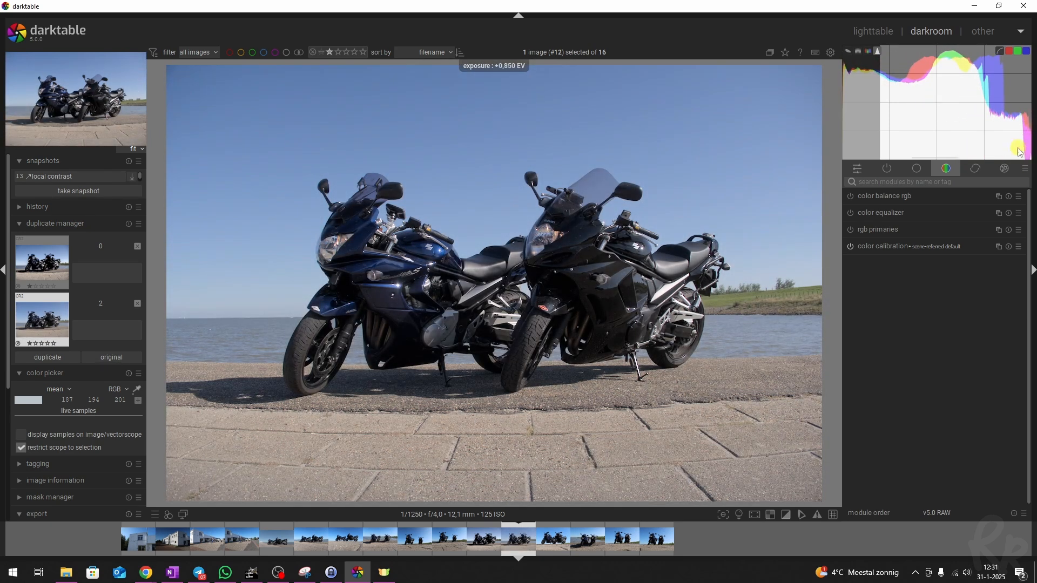
click(21, 210)
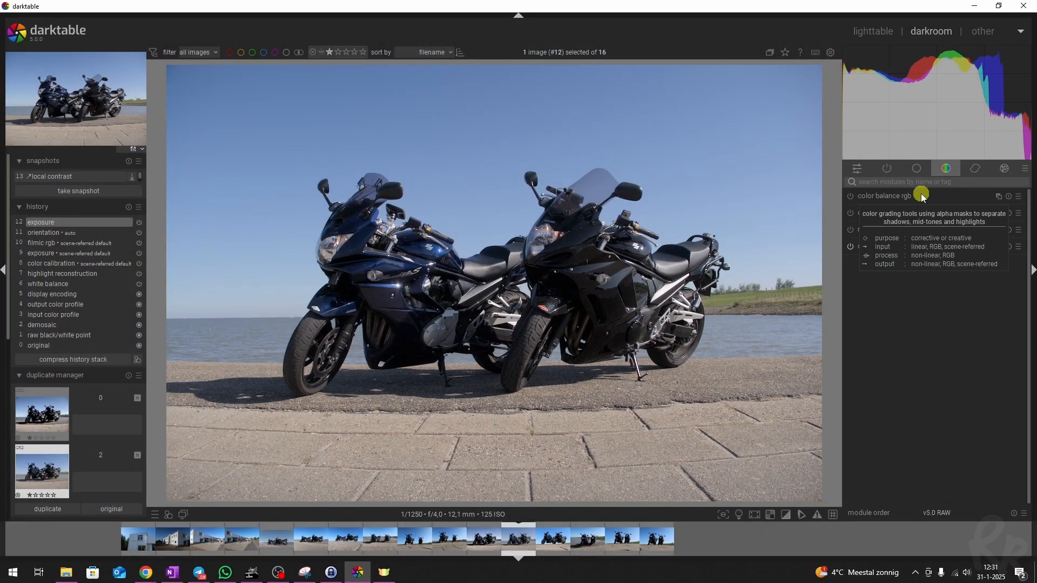
Step: Examine the quick access controls, from local contrast down to profiled denoise
click(860, 169)
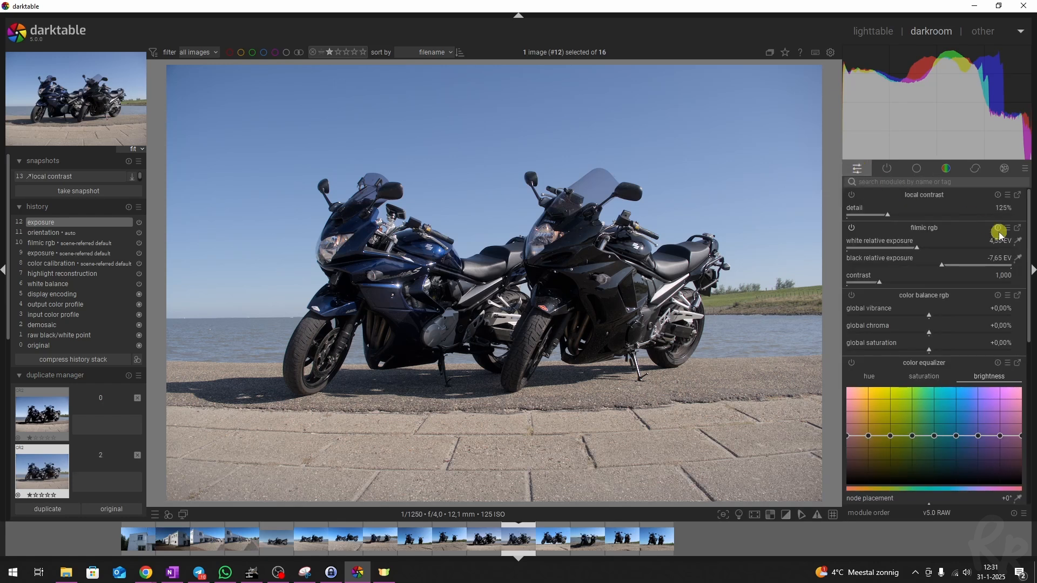
drag(1032, 229, 1032, 413)
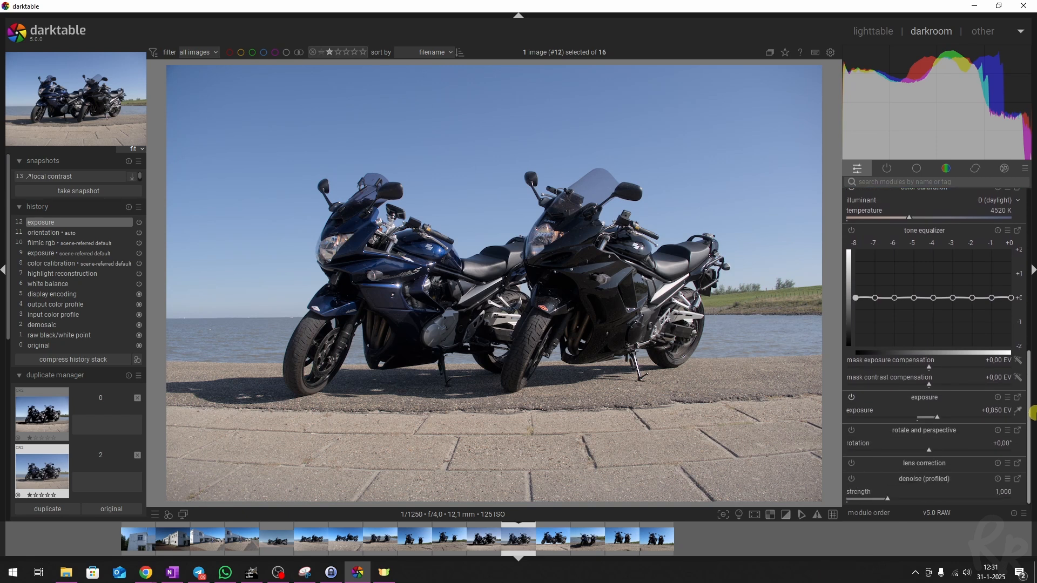
drag(1035, 413, 1034, 219)
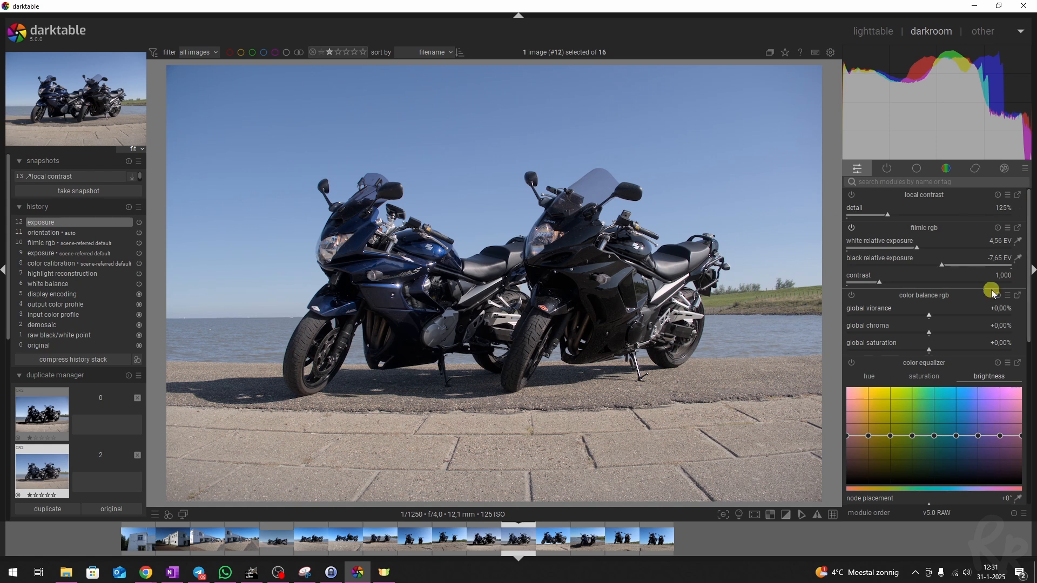
mouse_move(1028, 267)
mouse_down()
mouse_move(1027, 445)
mouse_move(1033, 255)
mouse_up()
Step: Examine which widgets can be removed from or added to the quick access controls, and close the list without changes
right_click(857, 171)
mouse_move(836, 457)
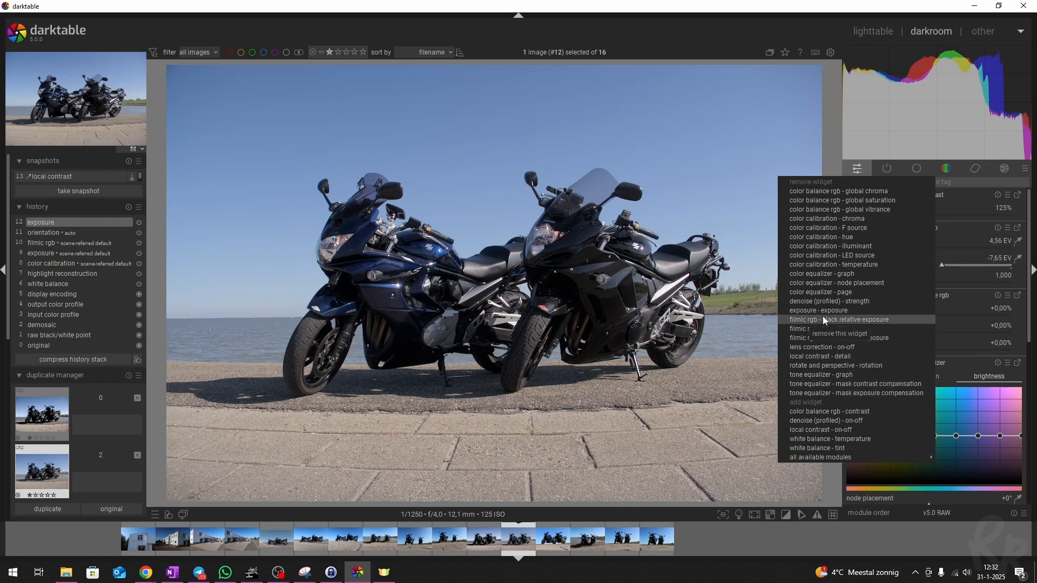
click(1030, 302)
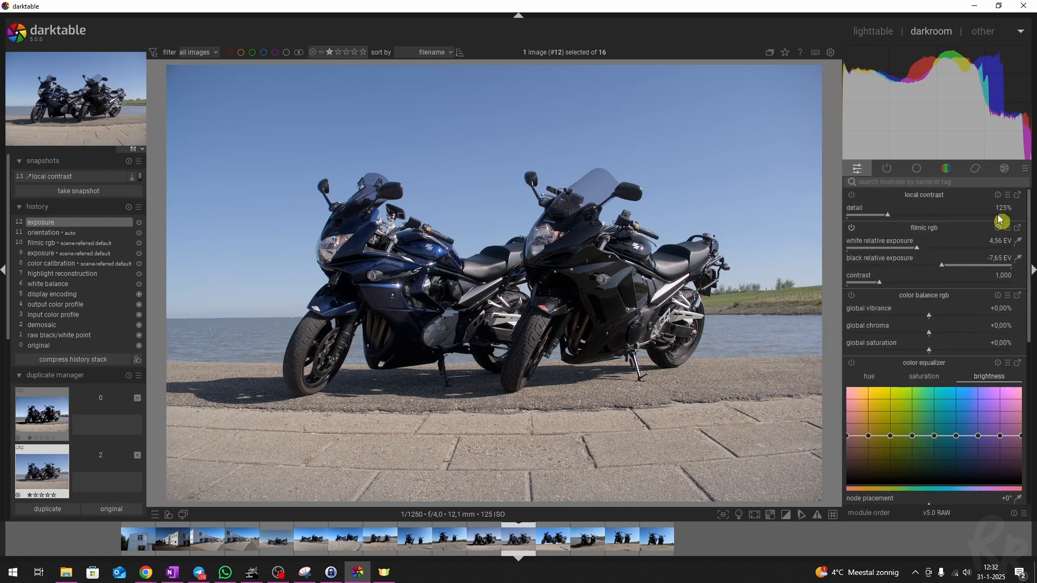
drag(1028, 299, 1025, 259)
mouse_move(1029, 236)
mouse_down()
mouse_move(1032, 421)
mouse_move(1035, 230)
mouse_up()
Step: Examine the module groups one by one: active modules, base, color, correct and effect
click(882, 169)
click(906, 166)
click(950, 171)
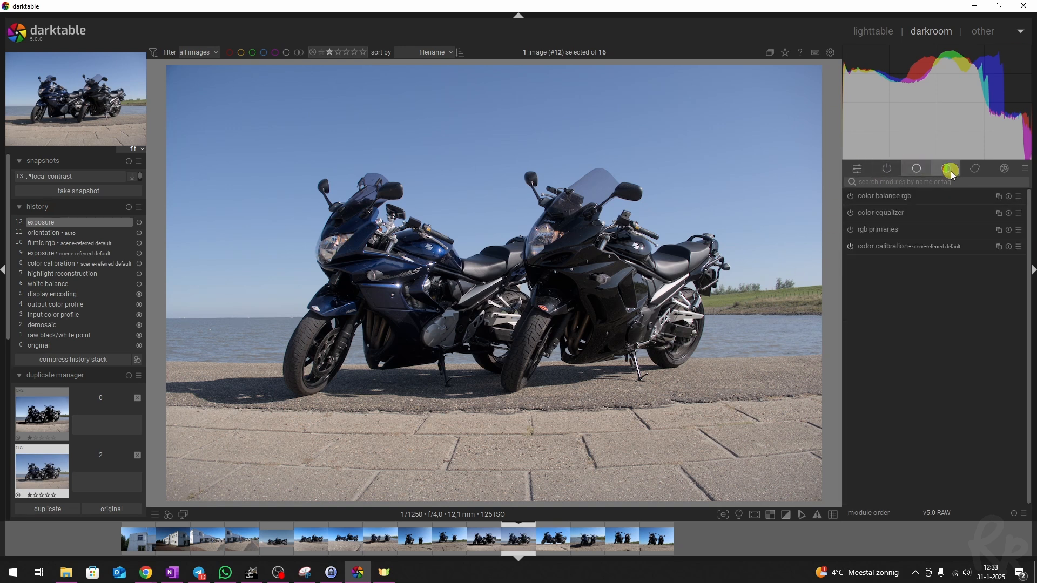
click(886, 169)
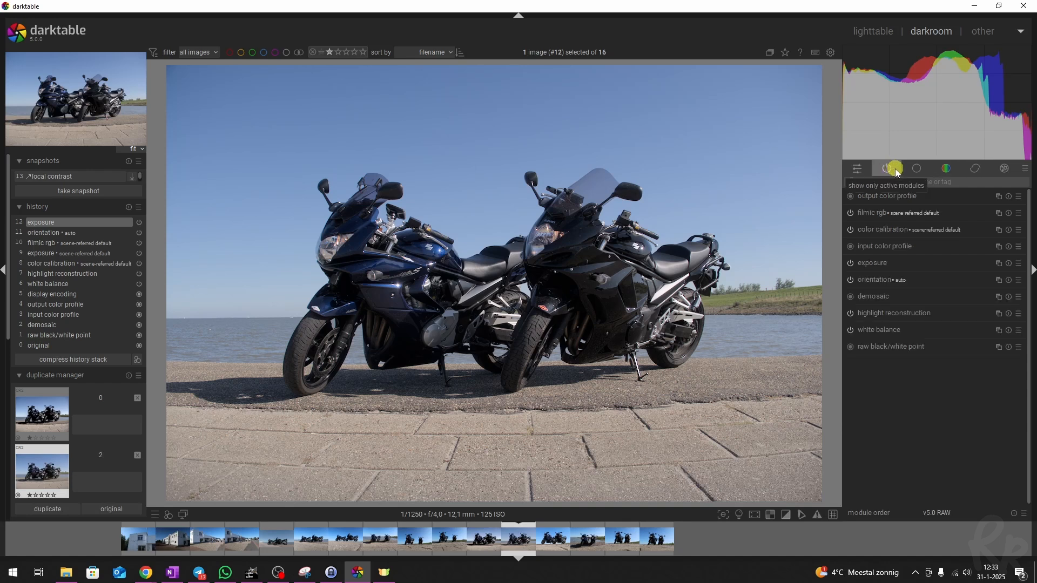
click(920, 170)
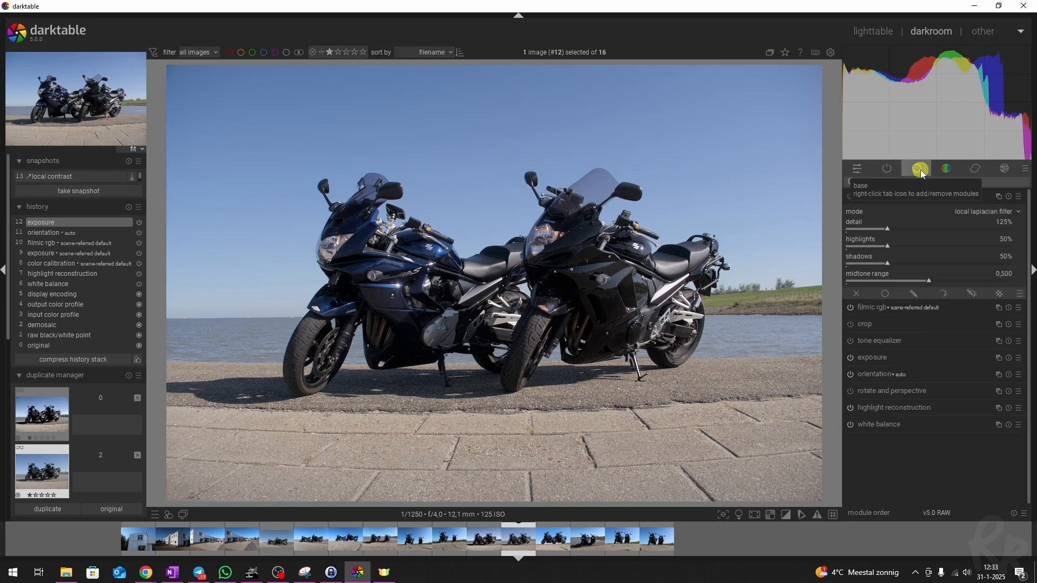
click(947, 168)
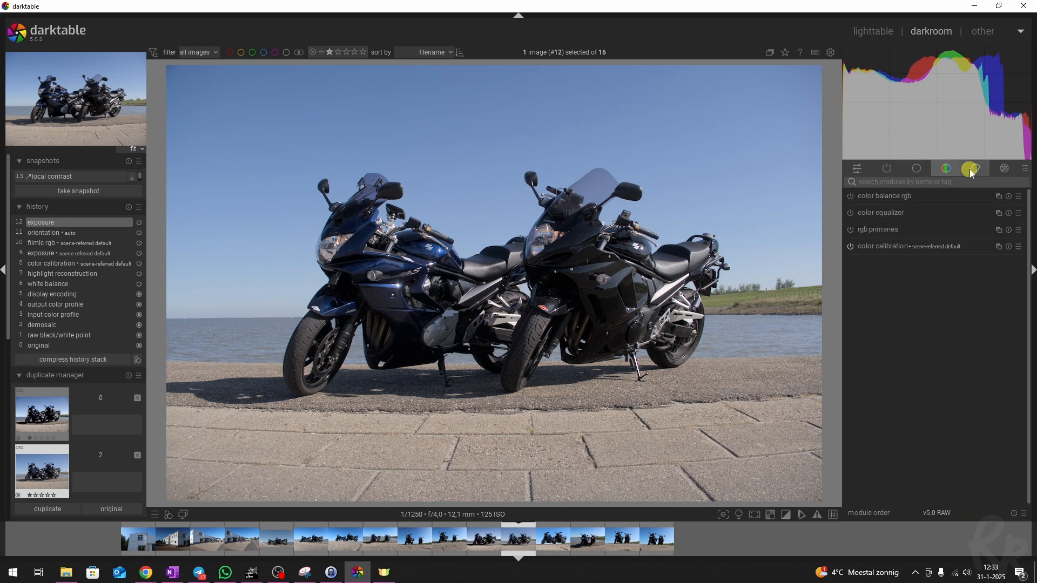
click(973, 169)
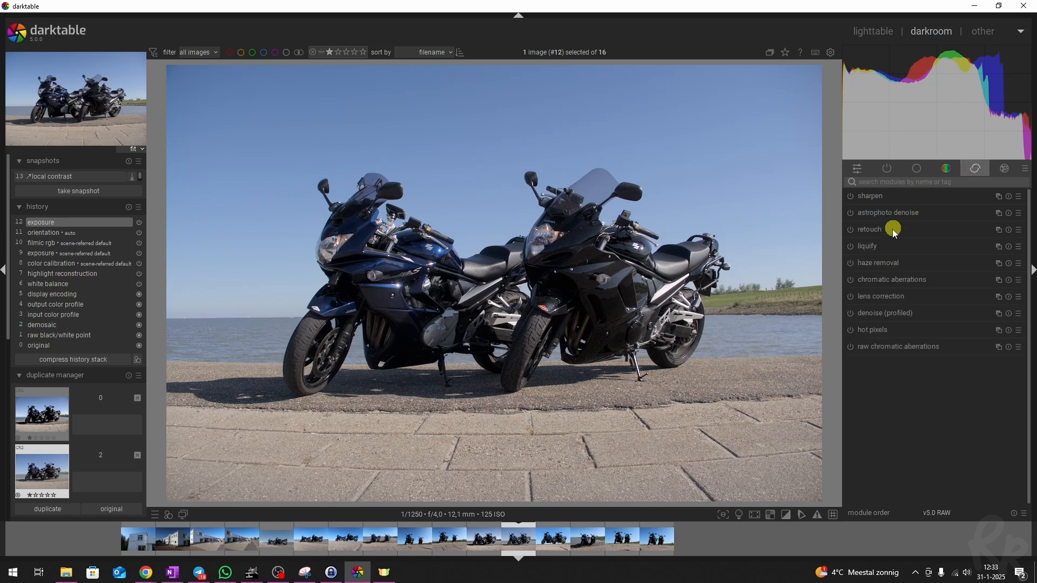
click(1002, 170)
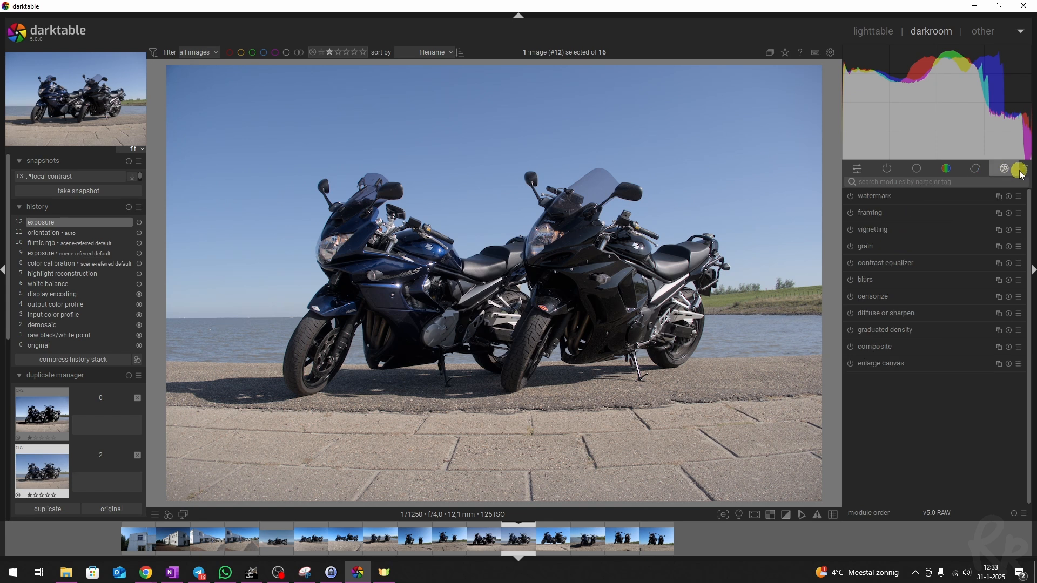
Step: Add a new module group to the last modified layout in the module layouts manager, and remove it again
click(1026, 170)
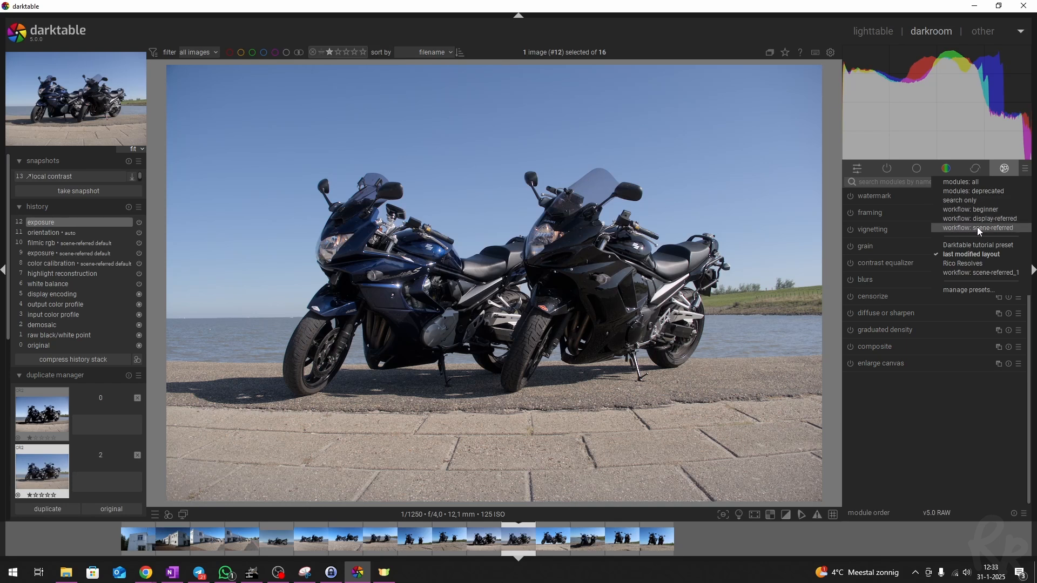
click(963, 291)
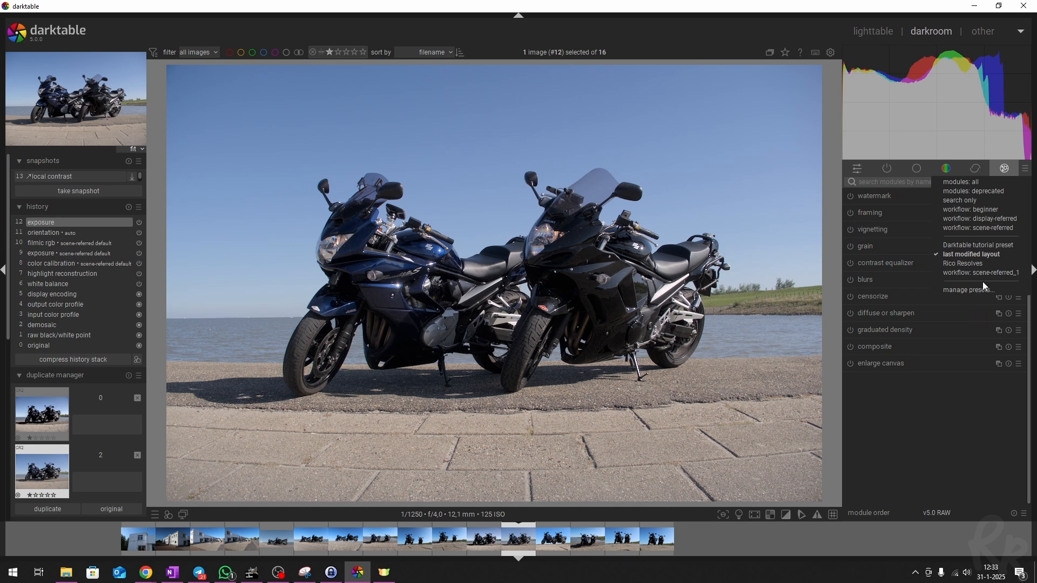
click(965, 291)
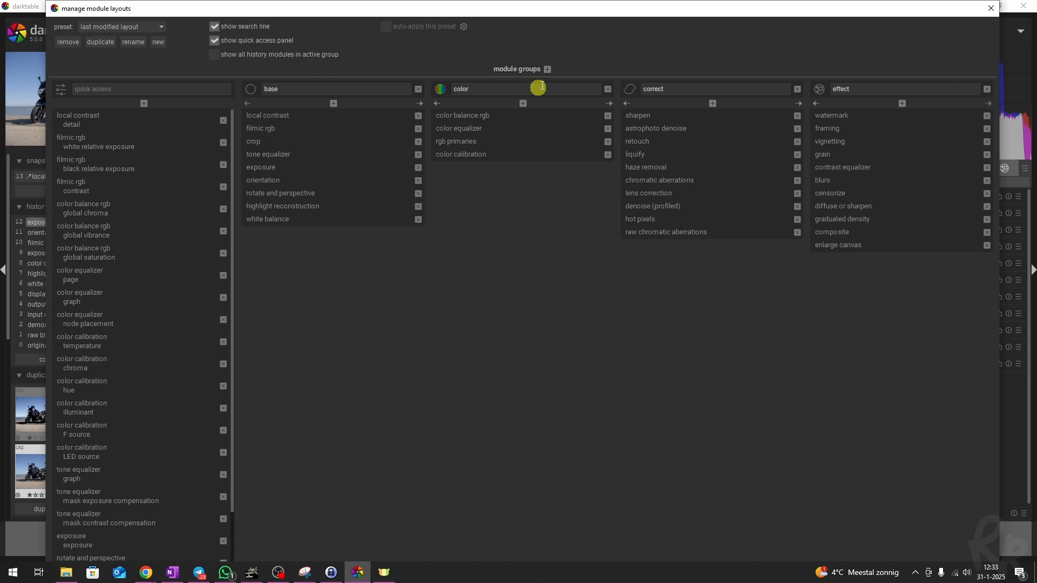
click(547, 69)
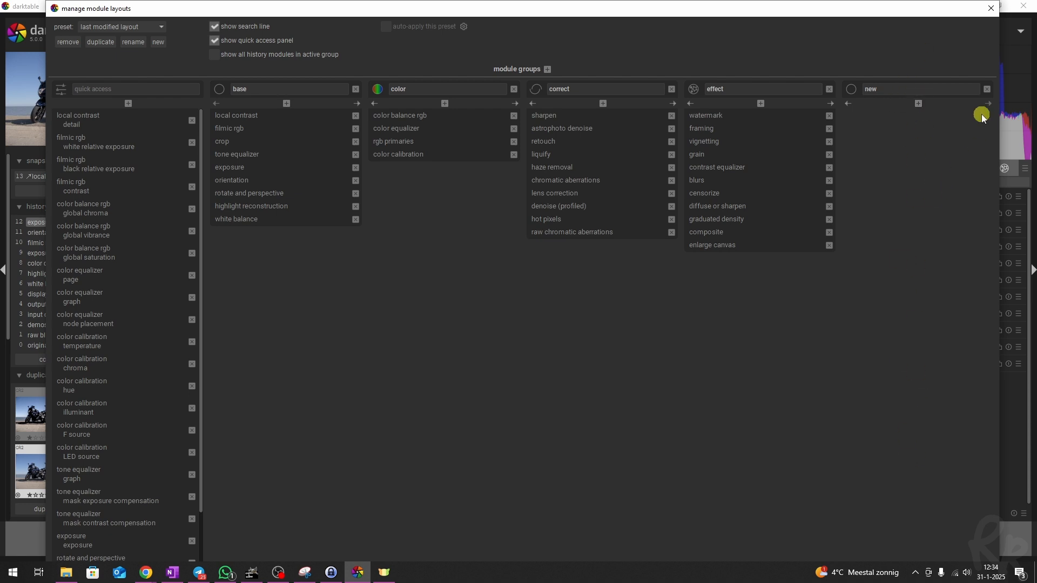
click(987, 88)
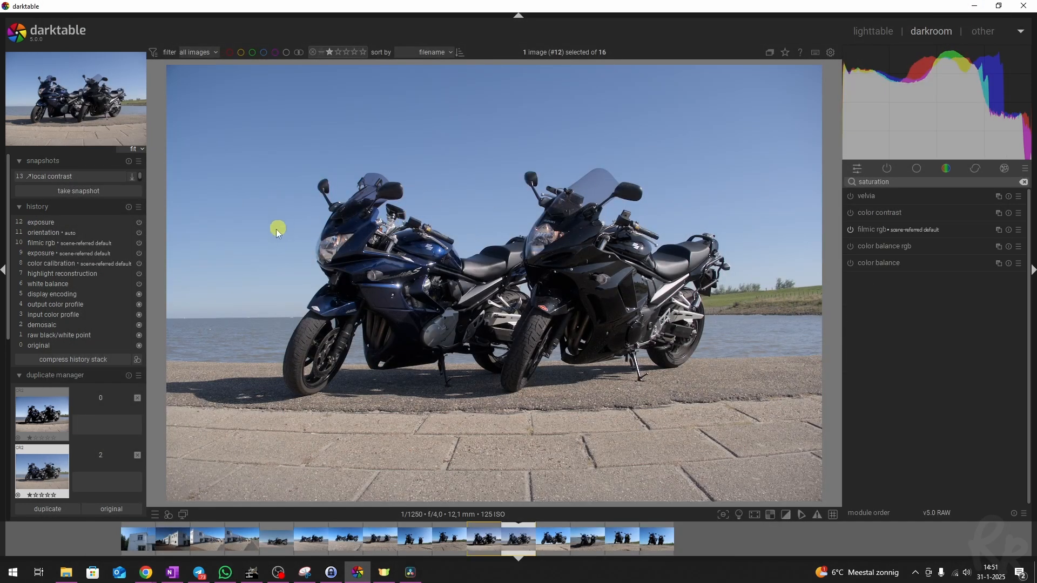
Step: Examine which history items can be included in a new style, and cancel creating it
click(138, 359)
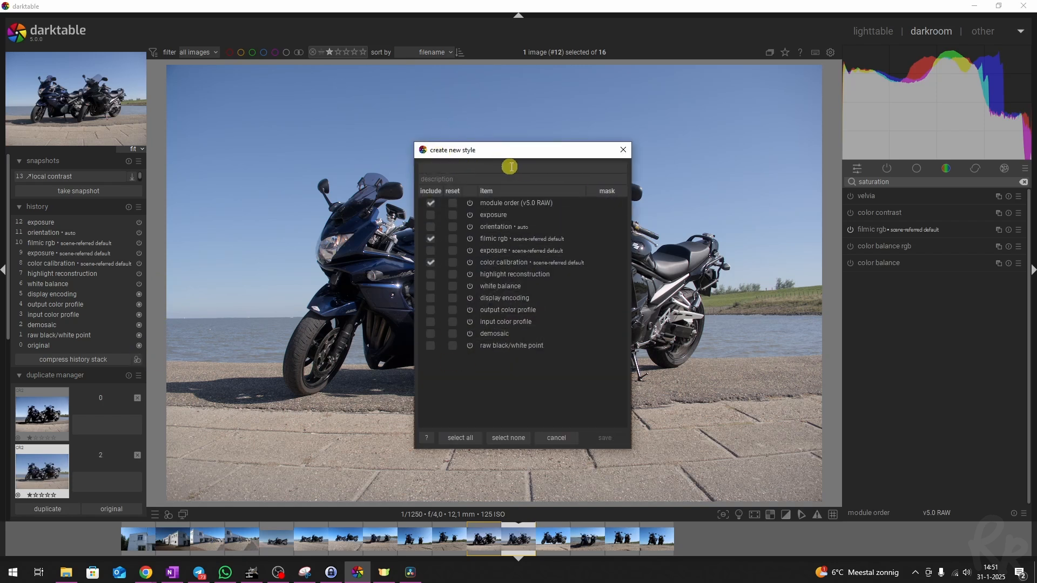
click(430, 203)
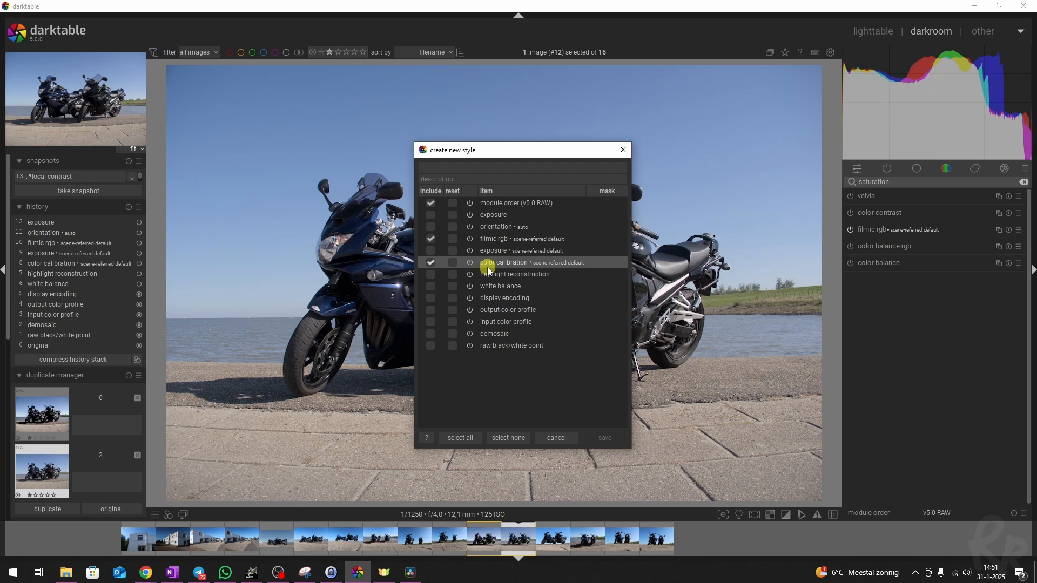
click(557, 438)
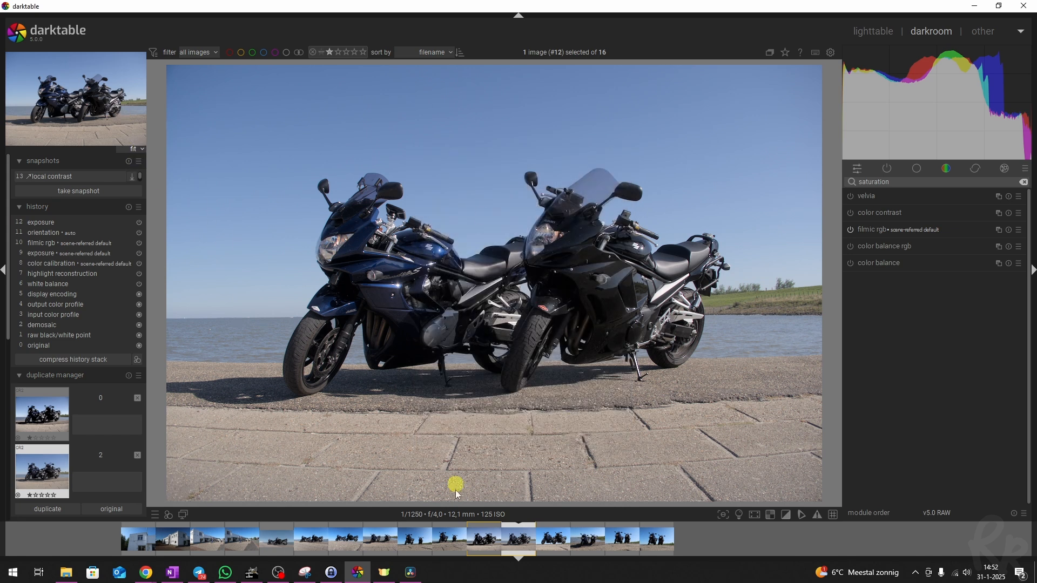
Step: Apply the Bird style to the current image and close the reopened style list without another choice
click(166, 516)
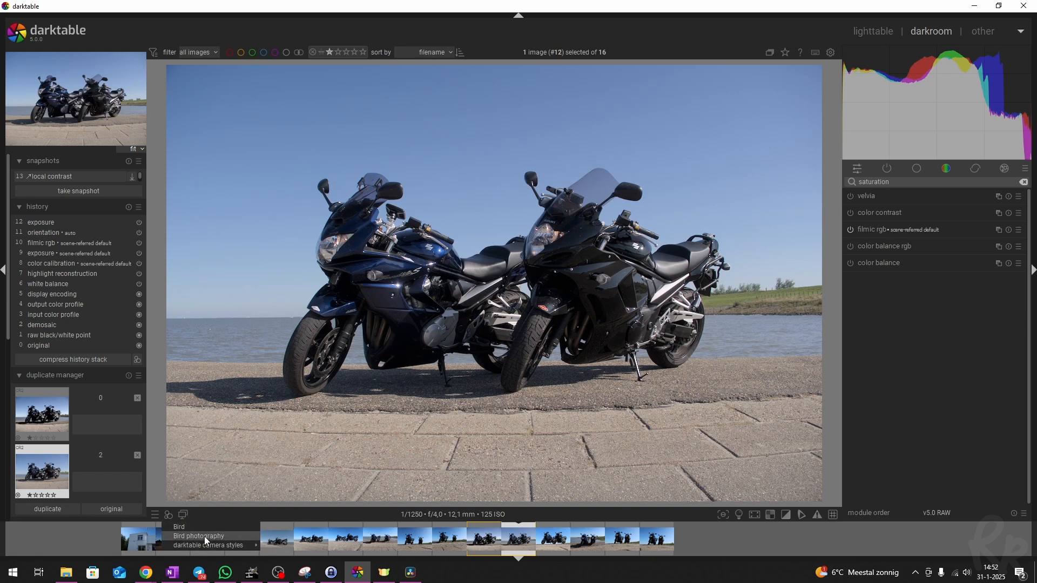
click(189, 526)
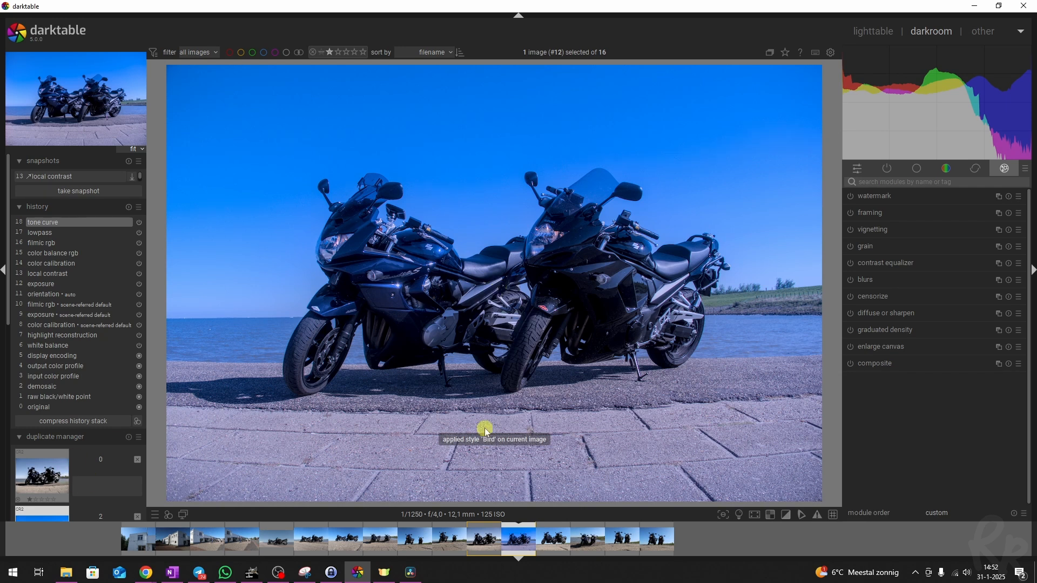
click(169, 515)
click(214, 488)
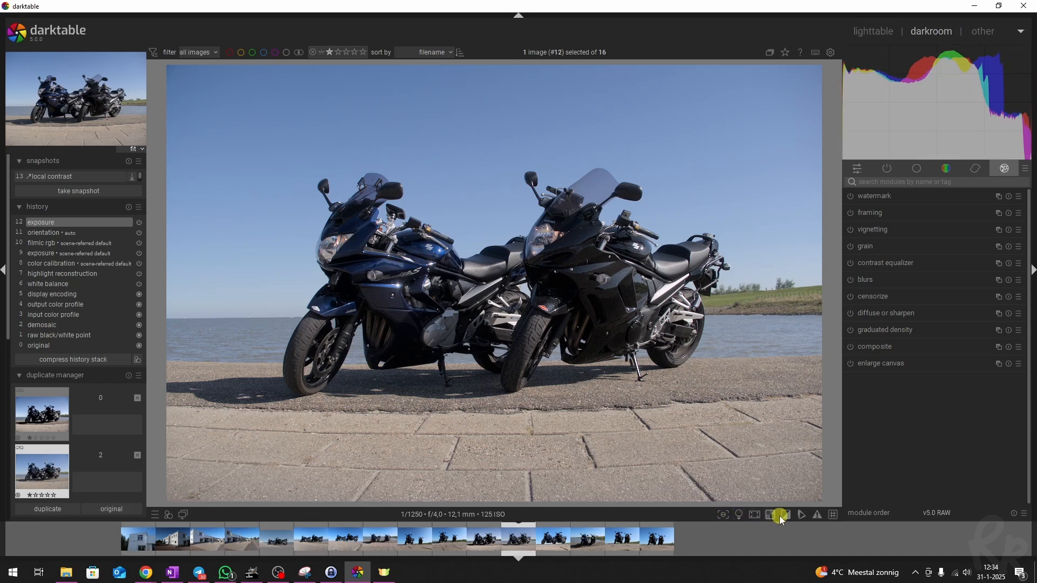
Step: Check the photo with focus peaking and in color assessment mode, turning each off again
click(721, 513)
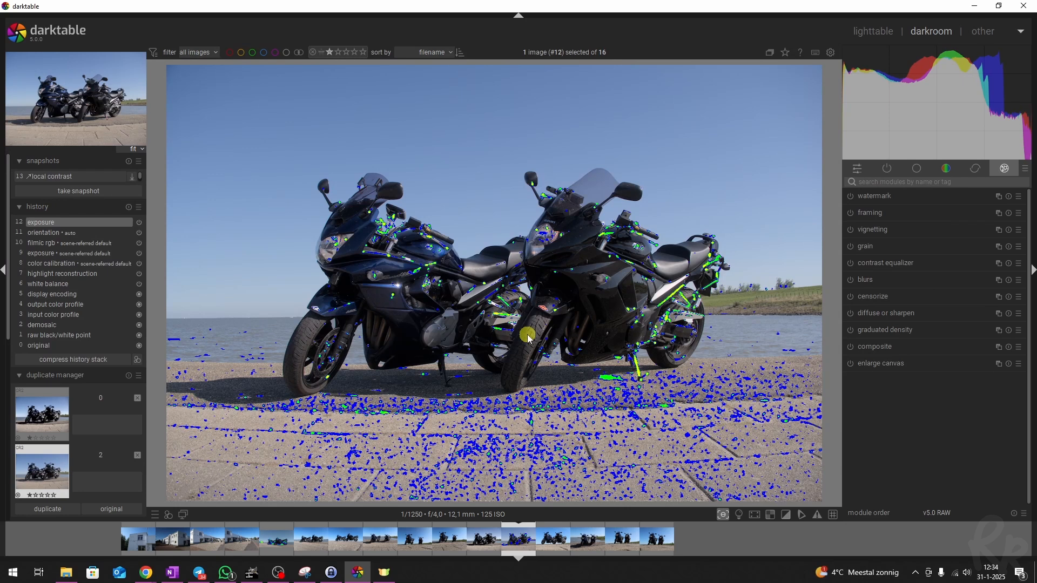
click(723, 515)
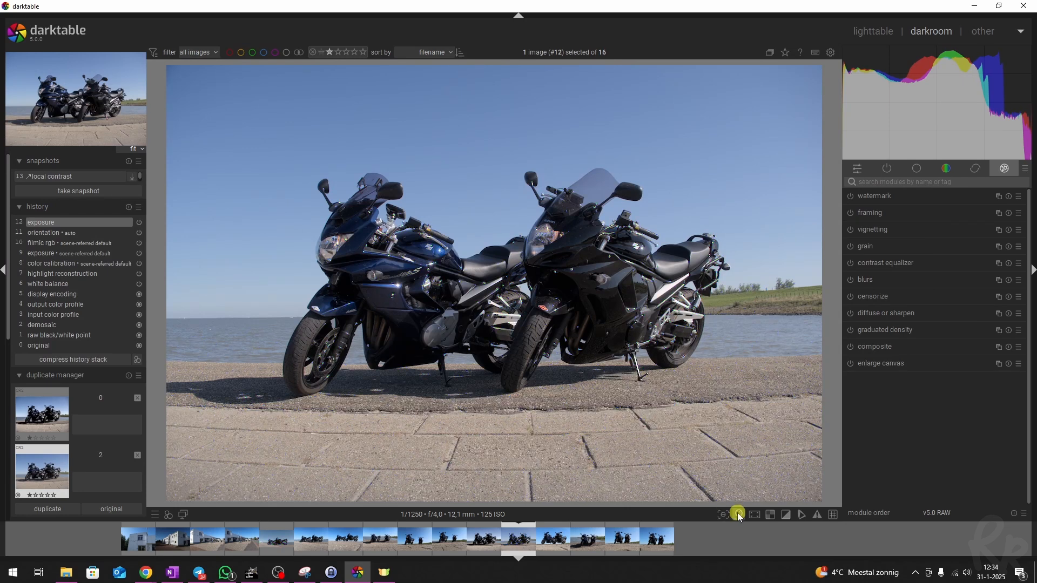
click(739, 514)
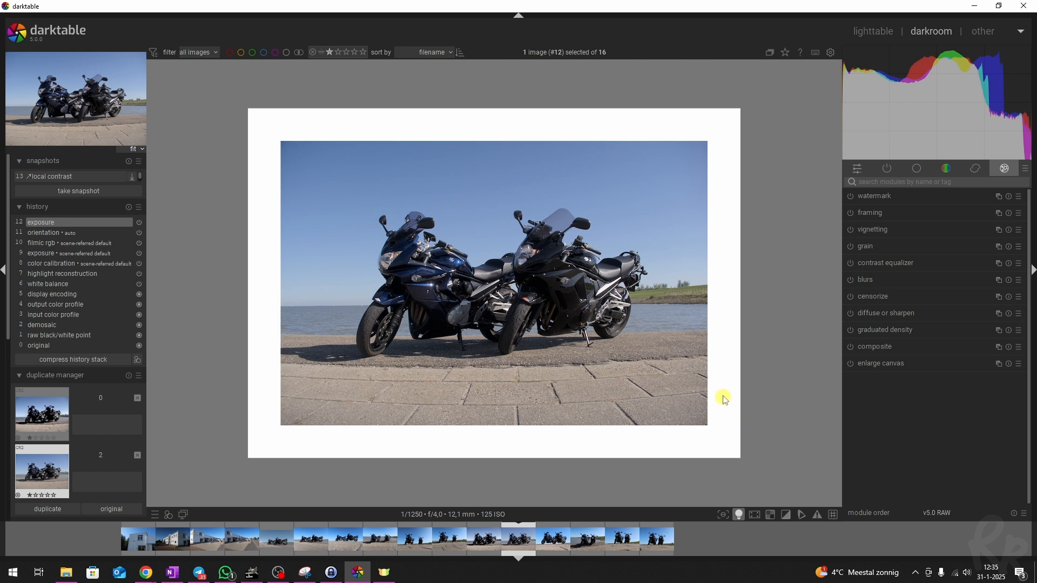
click(739, 514)
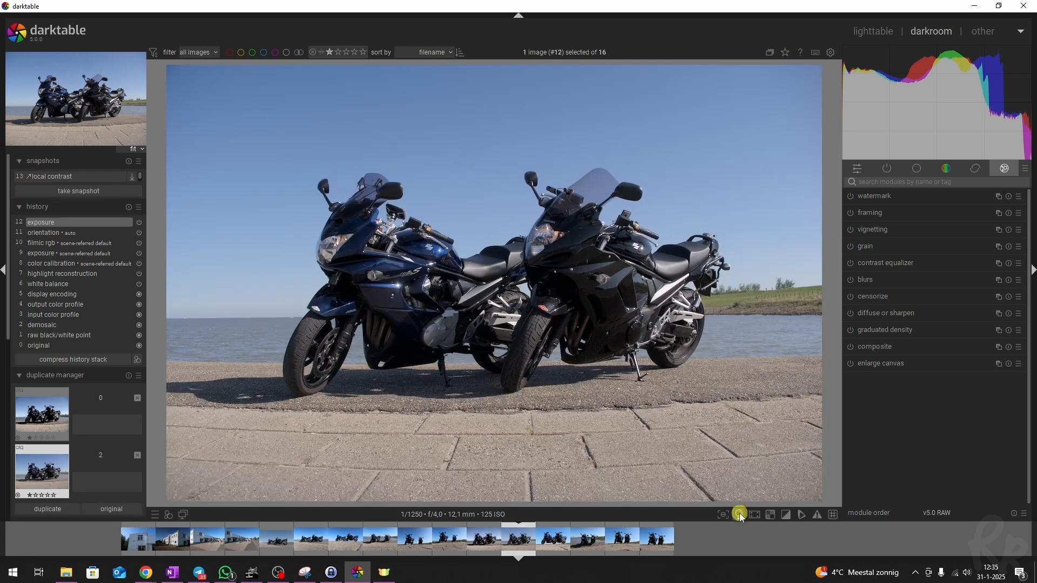
click(740, 513)
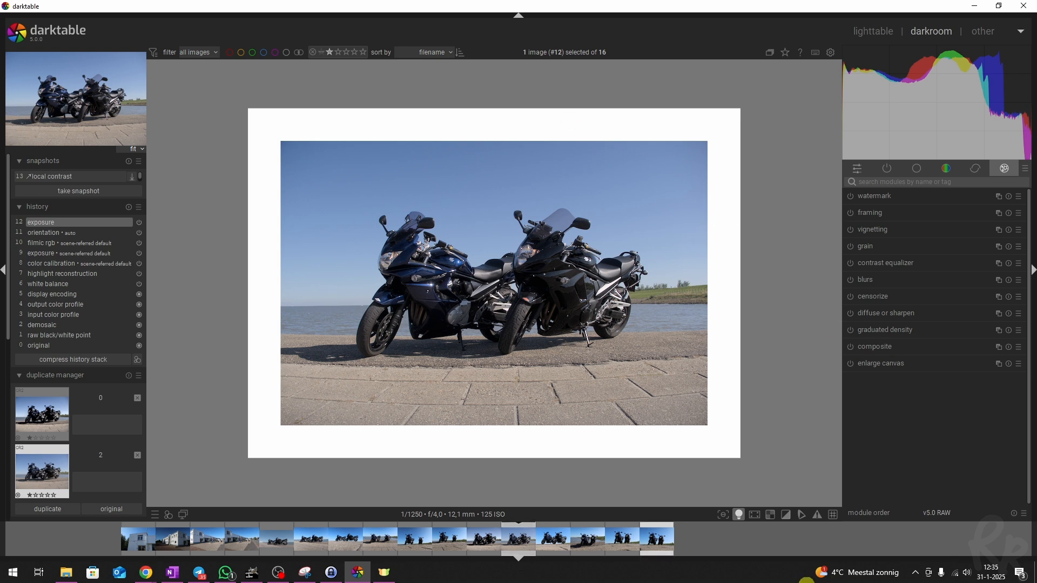
click(741, 515)
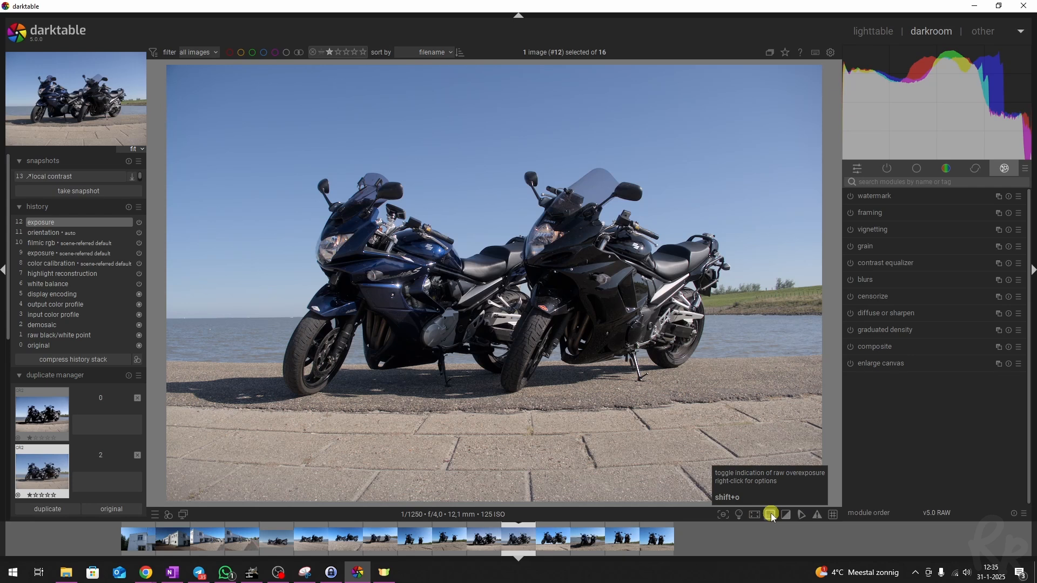
Step: Try the raw overexposure indication, switch on the clipping indication and inspect the marked highlights on both motorcycles up close
click(771, 516)
click(786, 516)
scroll(535, 291, up, 5)
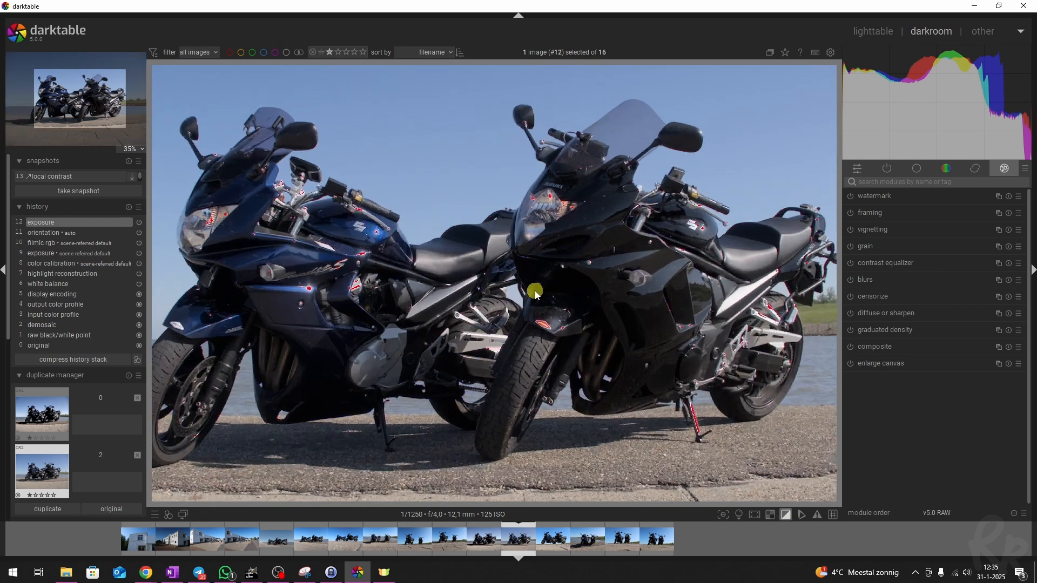
drag(620, 365, 262, 83)
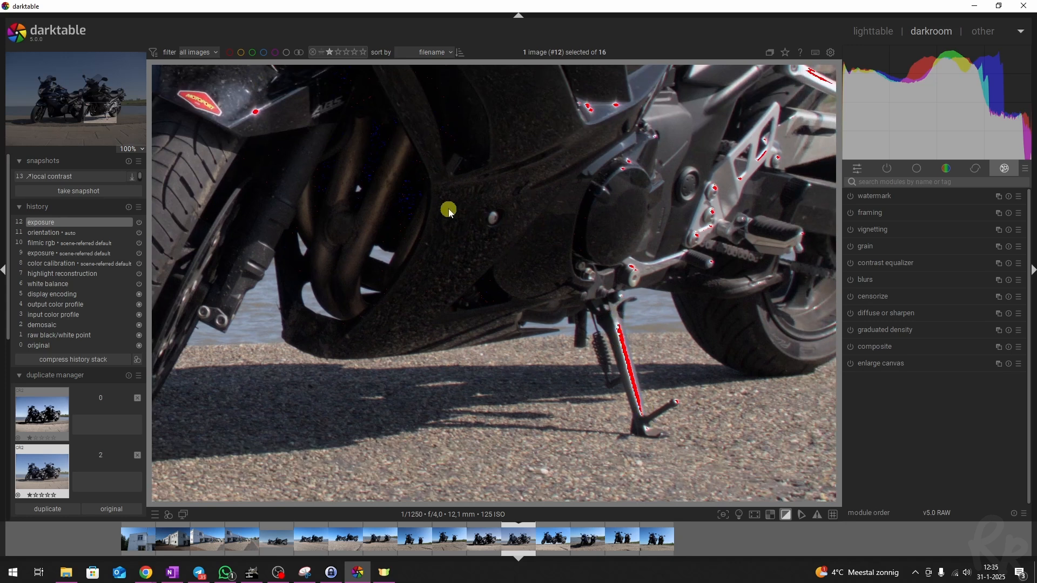
scroll(371, 162, down, 6)
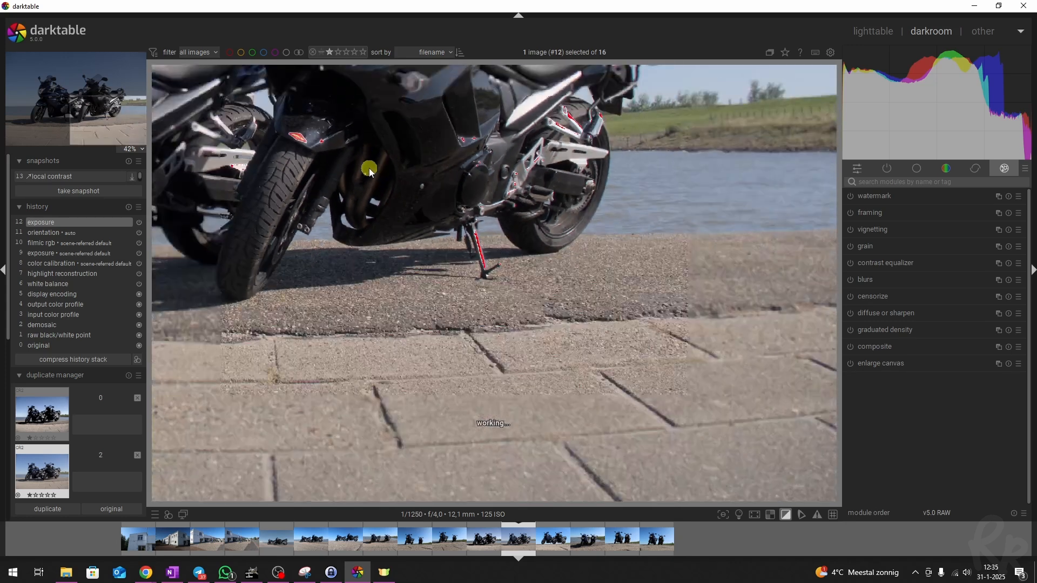
scroll(327, 208, up, 5)
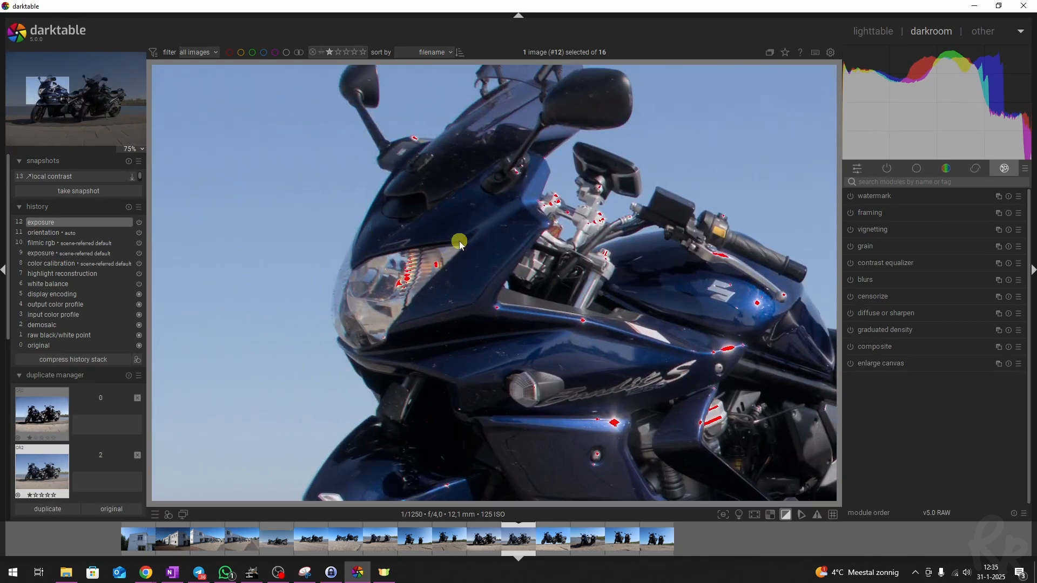
scroll(567, 404, down, 5)
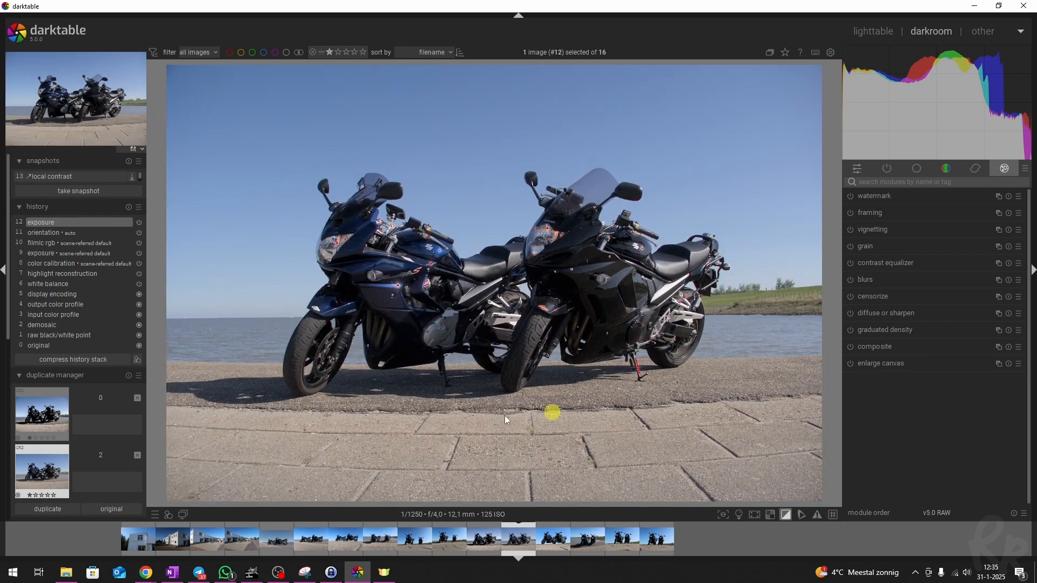
Step: Turn on softproofing, examine its profile options while keeping the system display profile, and turn it off
click(801, 516)
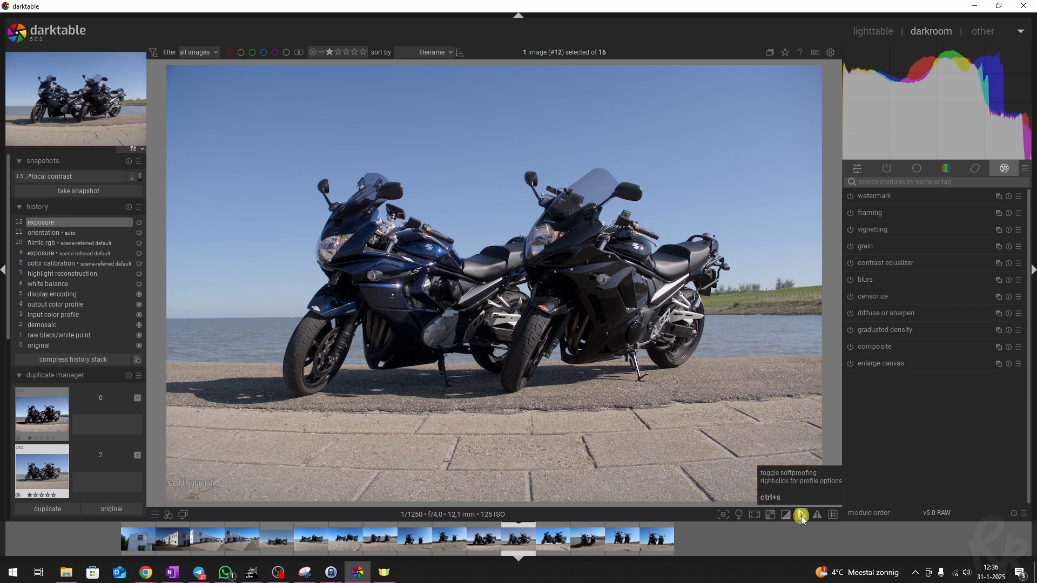
right_click(802, 516)
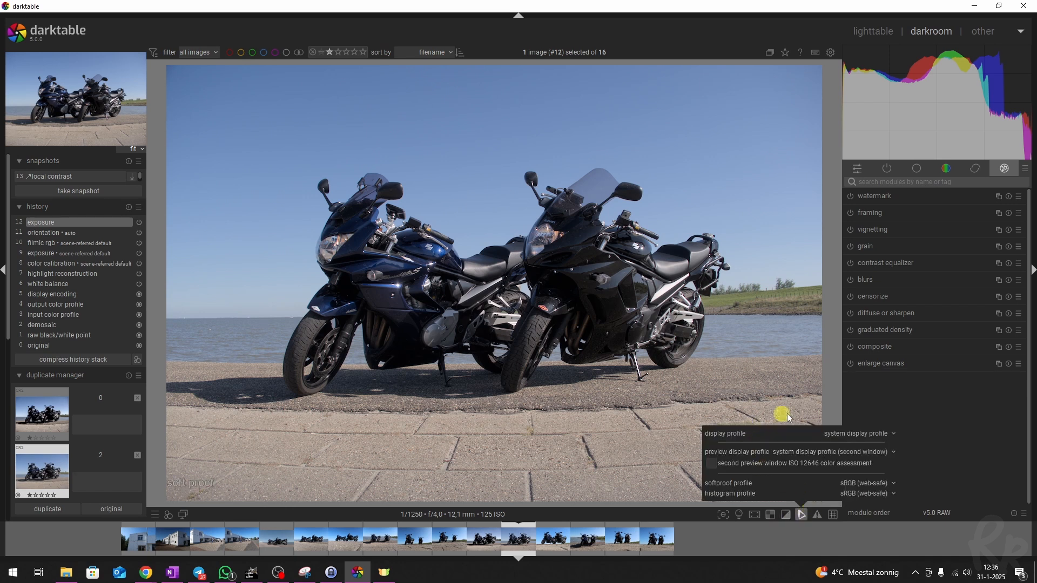
click(875, 435)
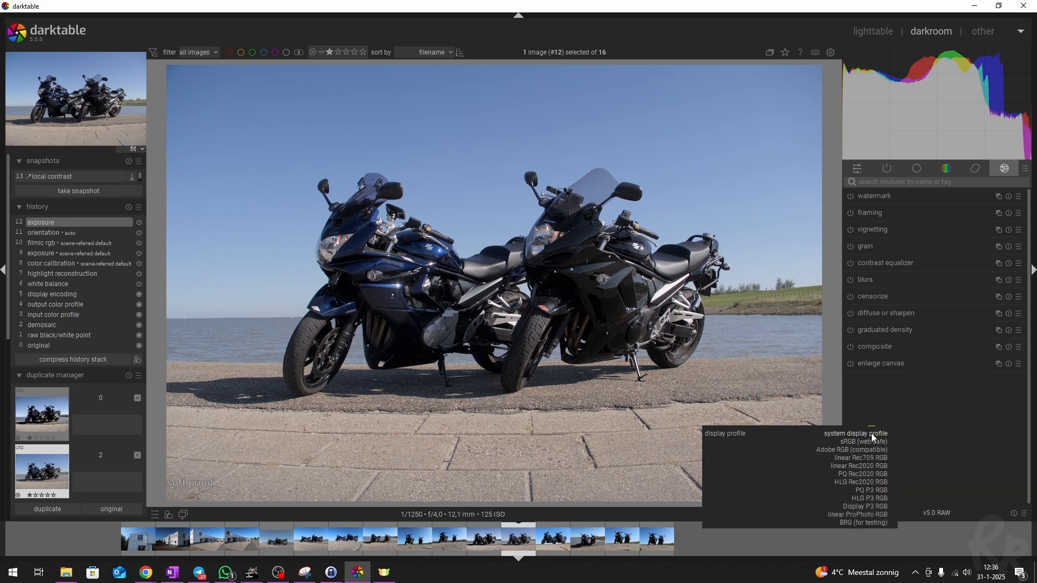
click(871, 435)
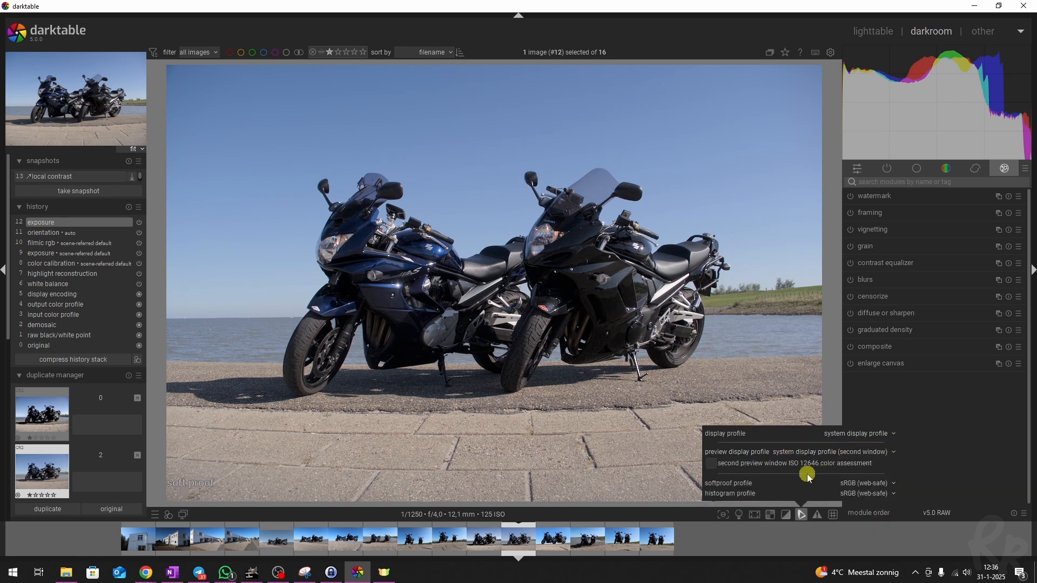
click(803, 514)
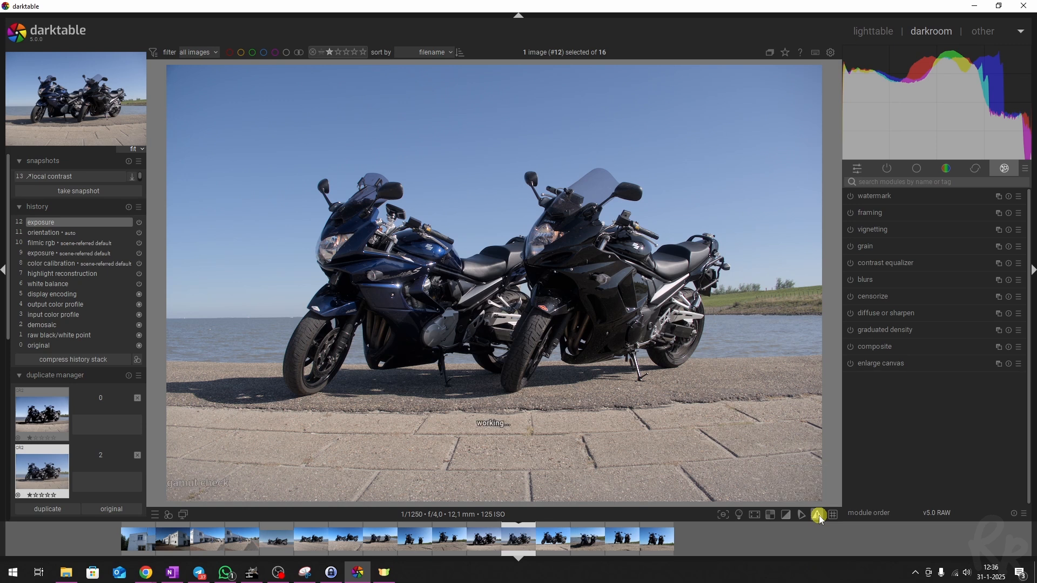
Step: Turn off the gamut check and show the guide lines over the photo
click(818, 515)
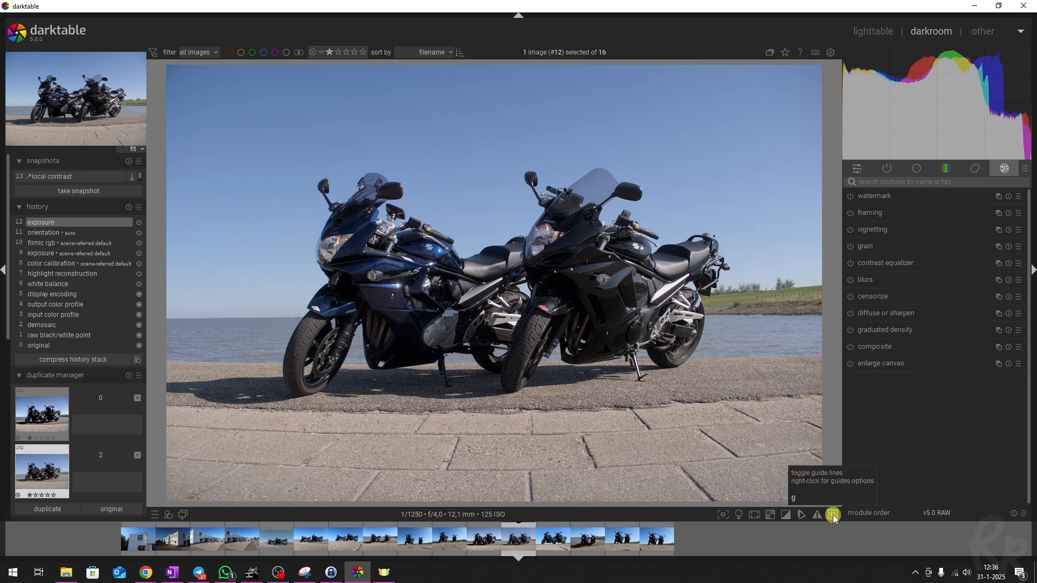
click(833, 516)
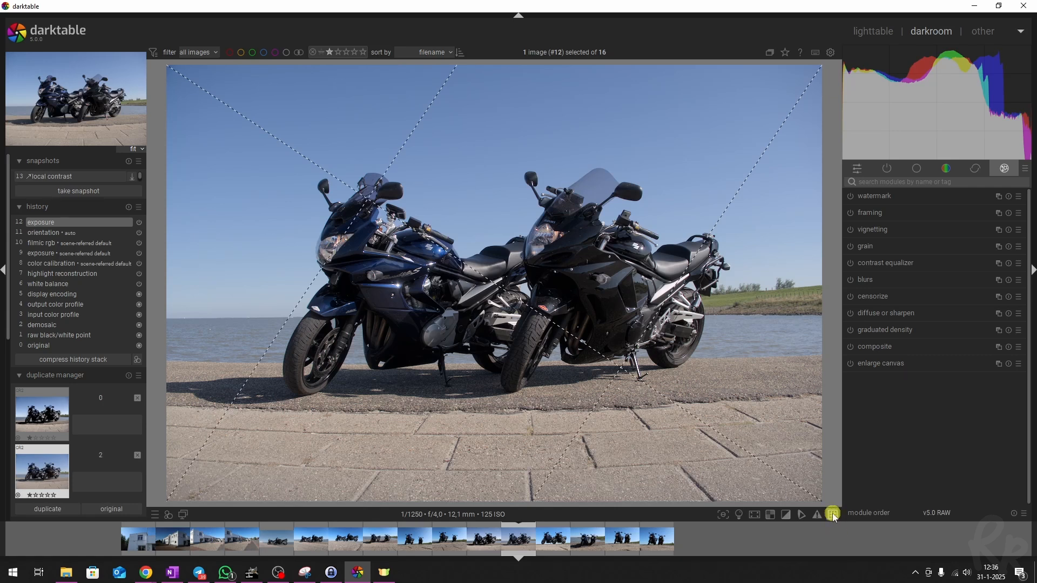
Step: Change the global guide overlay to rules of thirds and set its overlay color to yellow
right_click(833, 514)
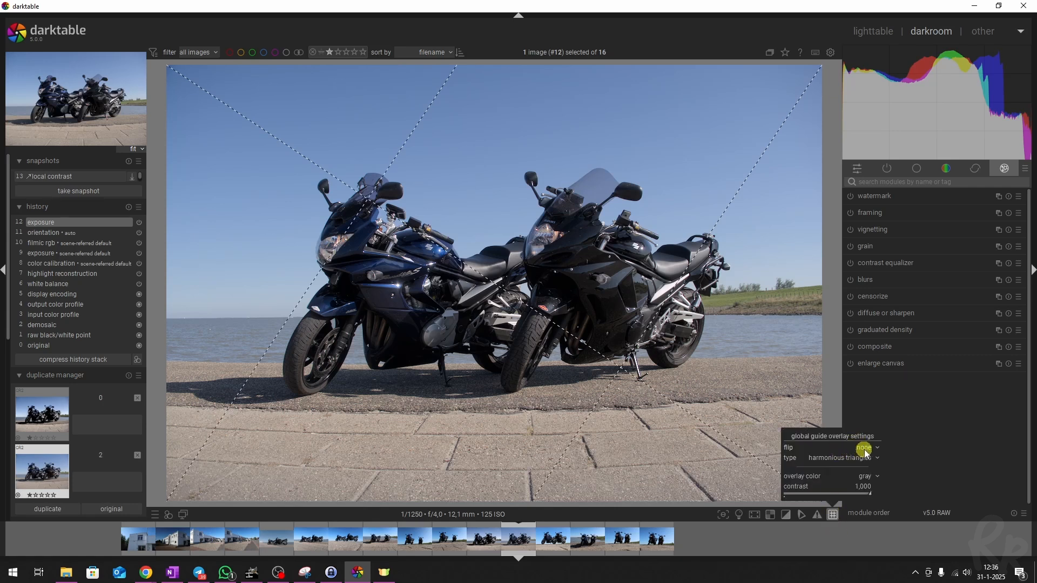
click(856, 459)
click(865, 429)
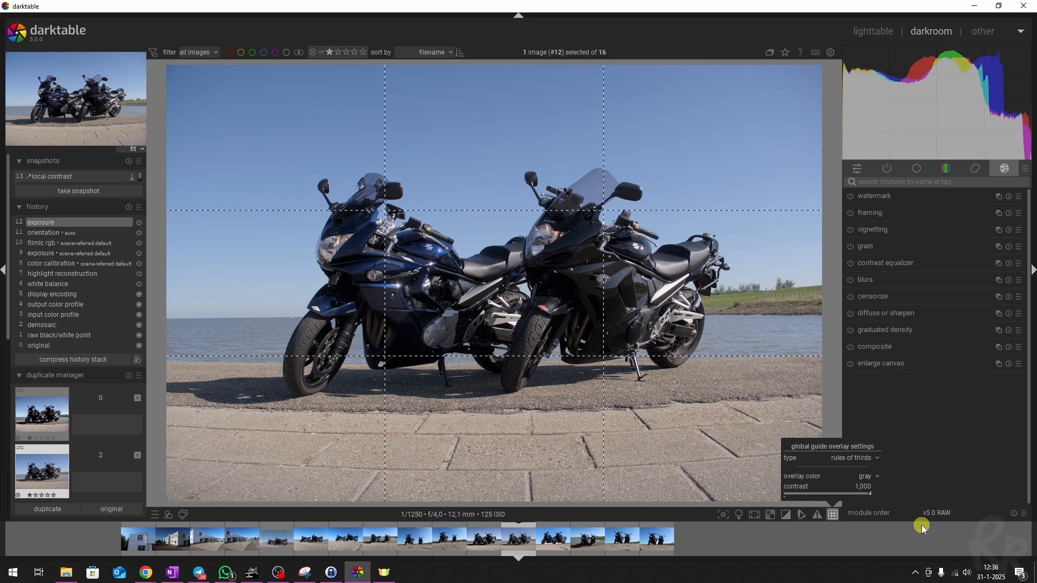
click(868, 478)
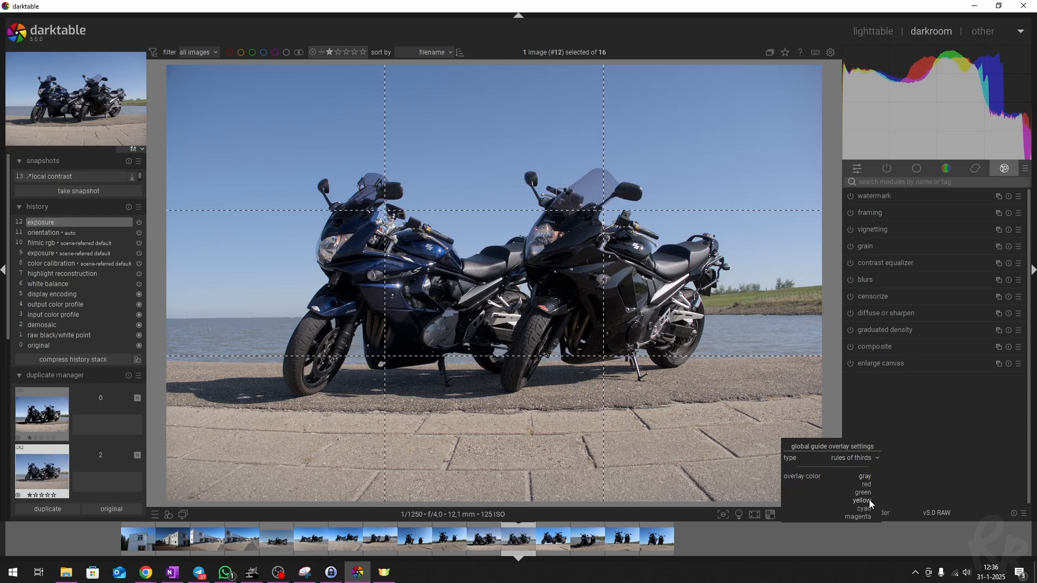
click(870, 502)
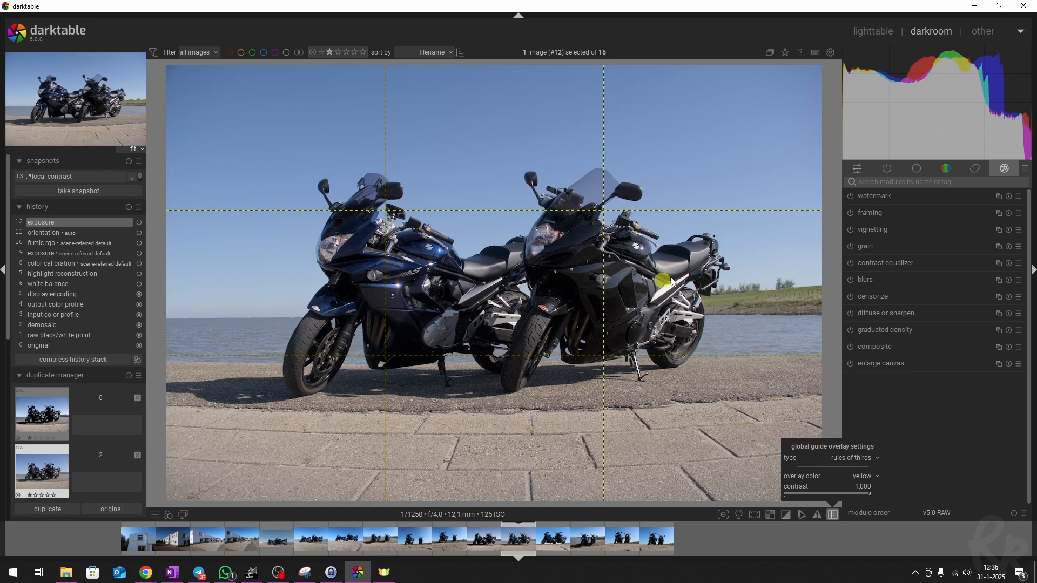
Step: Look through the guide overlay's color and type options without changing them, and turn the guide lines off
click(870, 478)
click(865, 459)
click(865, 459)
click(861, 459)
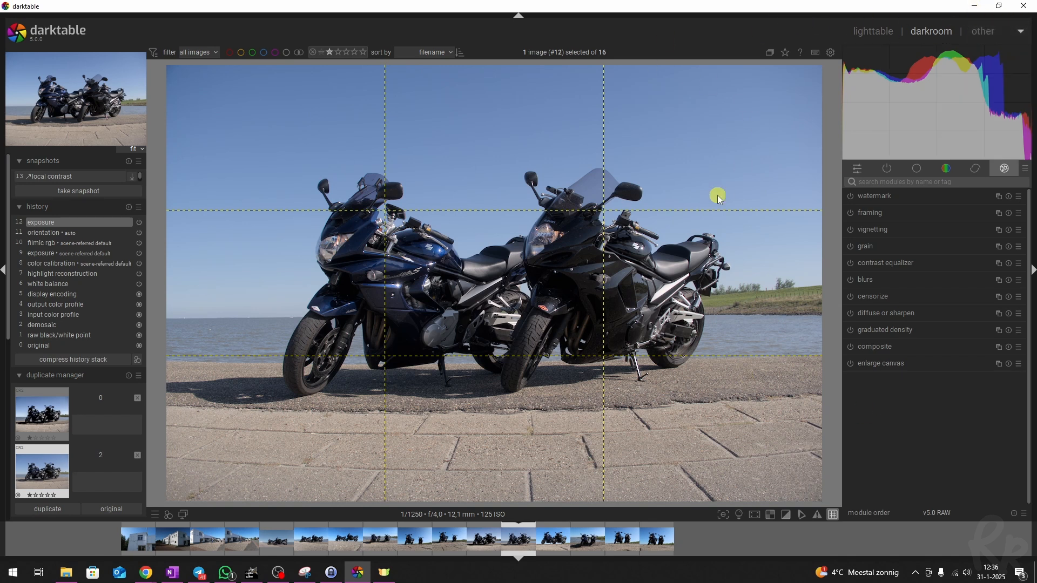
click(834, 516)
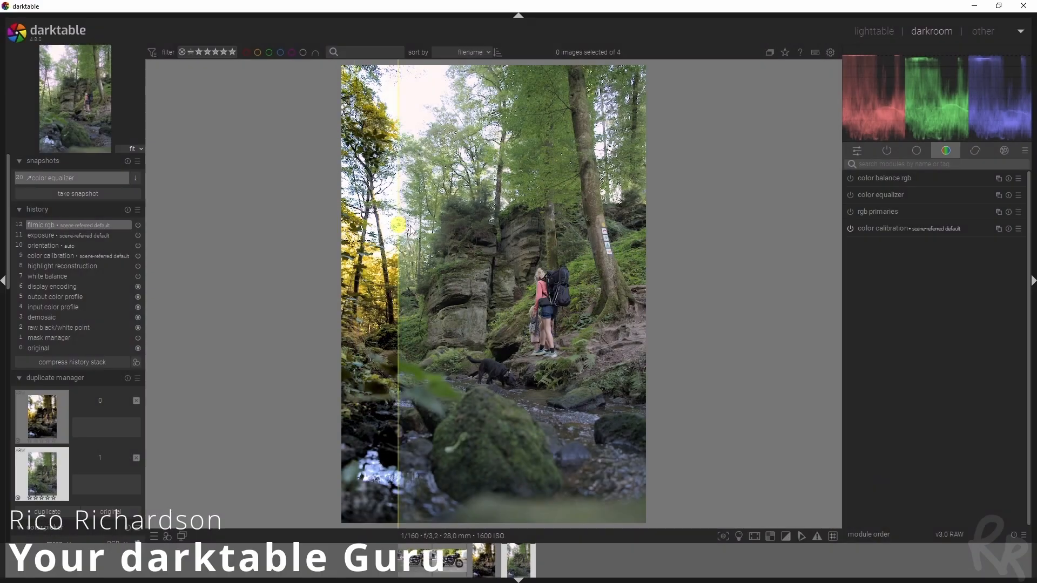
Step: Slide the snapshot comparison line completely off the forest photo and stop showing the color equalizer snapshot
drag(399, 226, 334, 236)
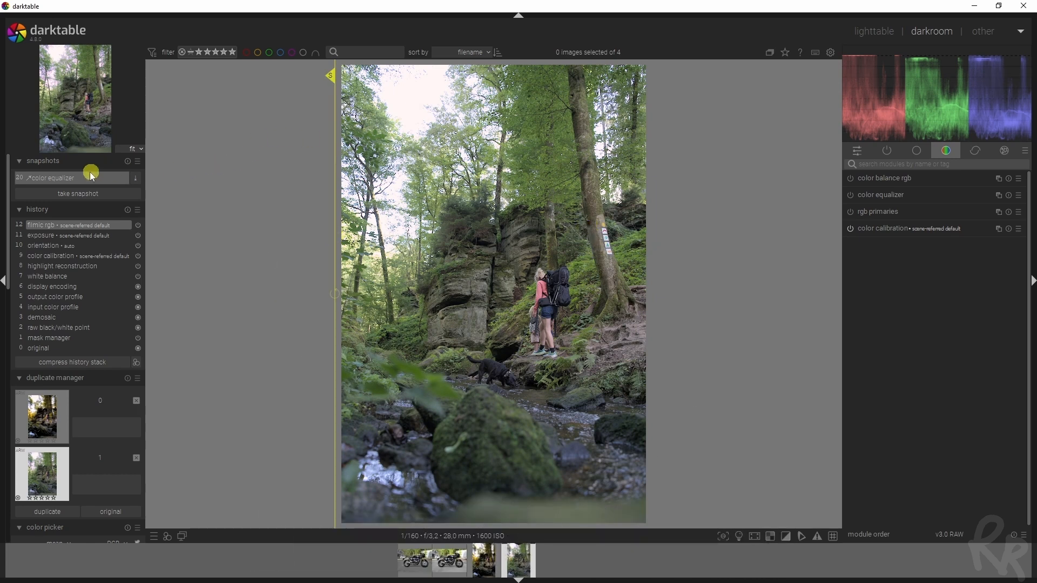
click(77, 183)
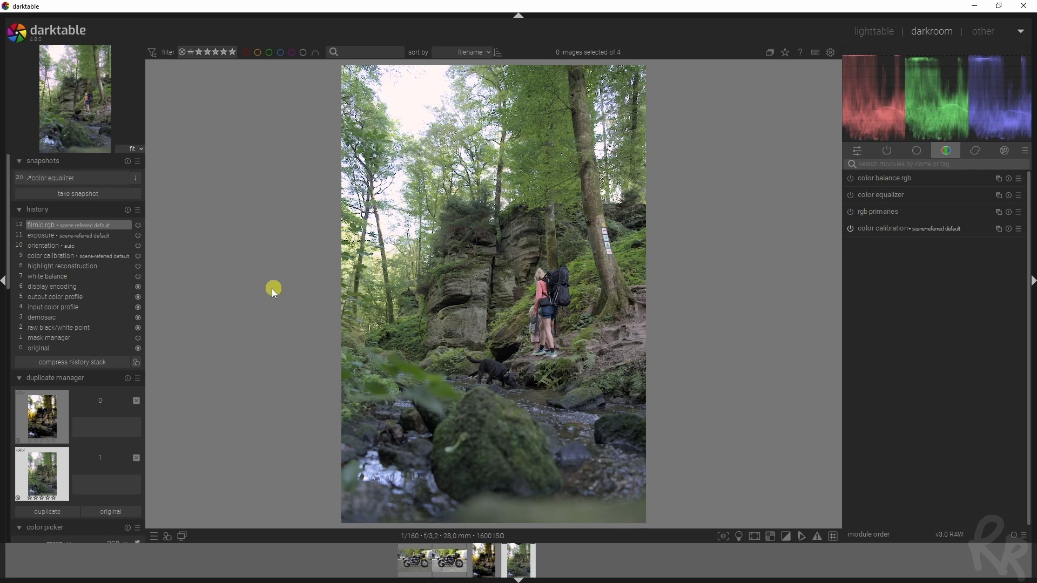
Step: Find the filmic rgb module and auto-tune its scene levels from the whole forest photo
click(892, 163)
text(filmic)
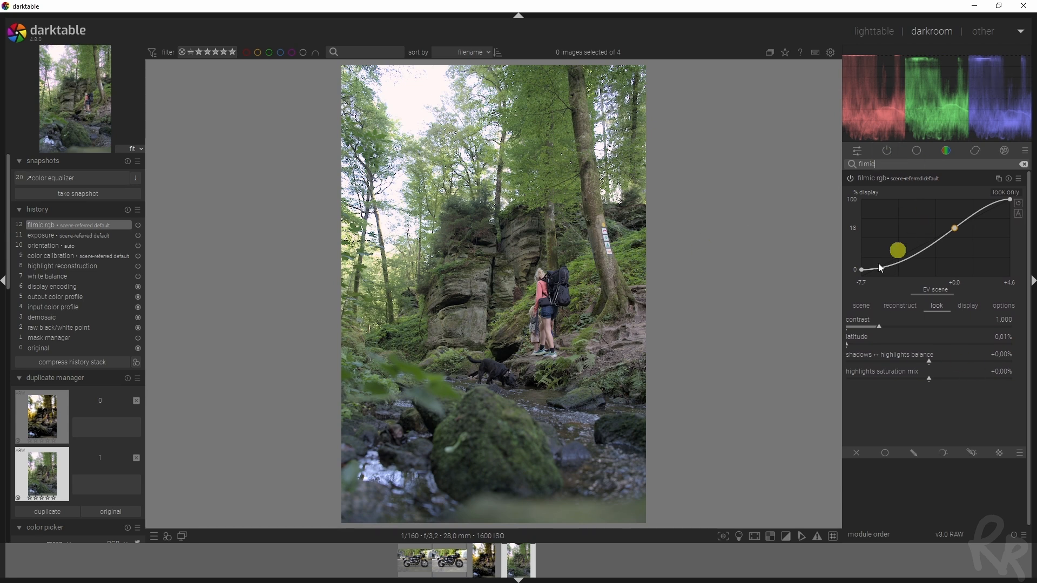
click(860, 306)
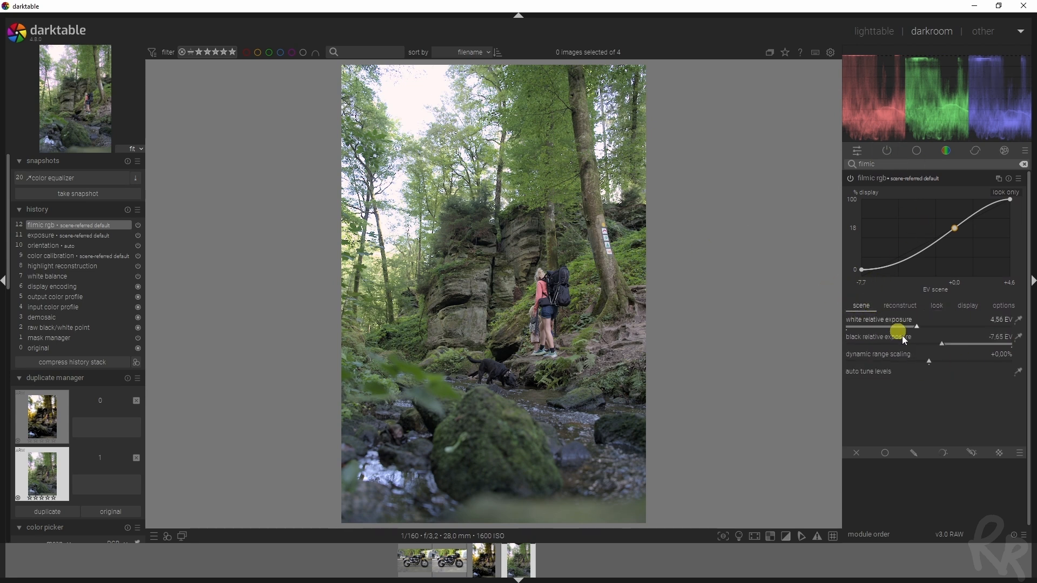
click(1018, 372)
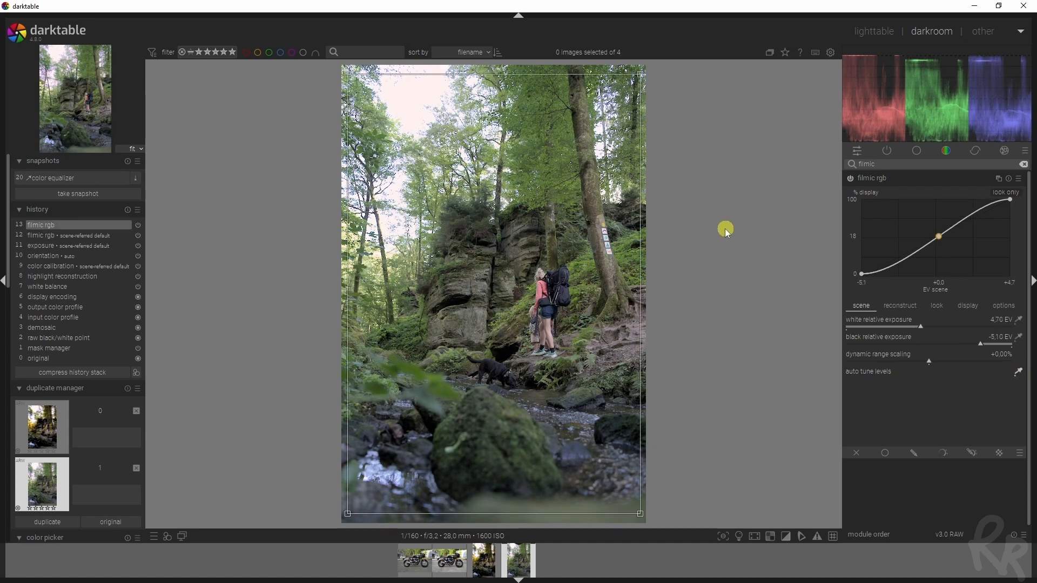
Step: Set the contrast in filmic rgb's look settings to 1.1
click(938, 306)
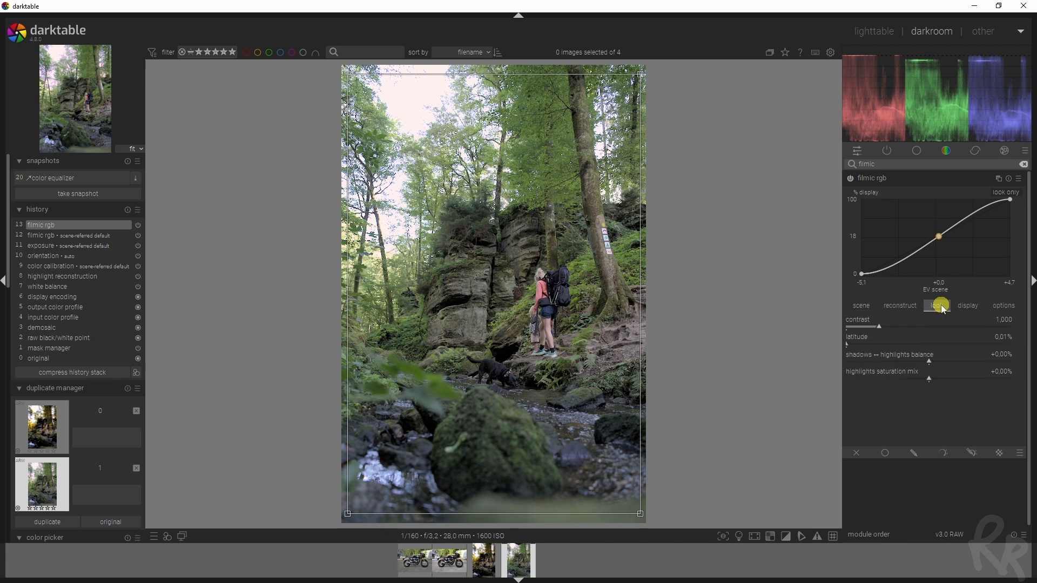
right_click(1005, 321)
text(1.1)
key(Return)
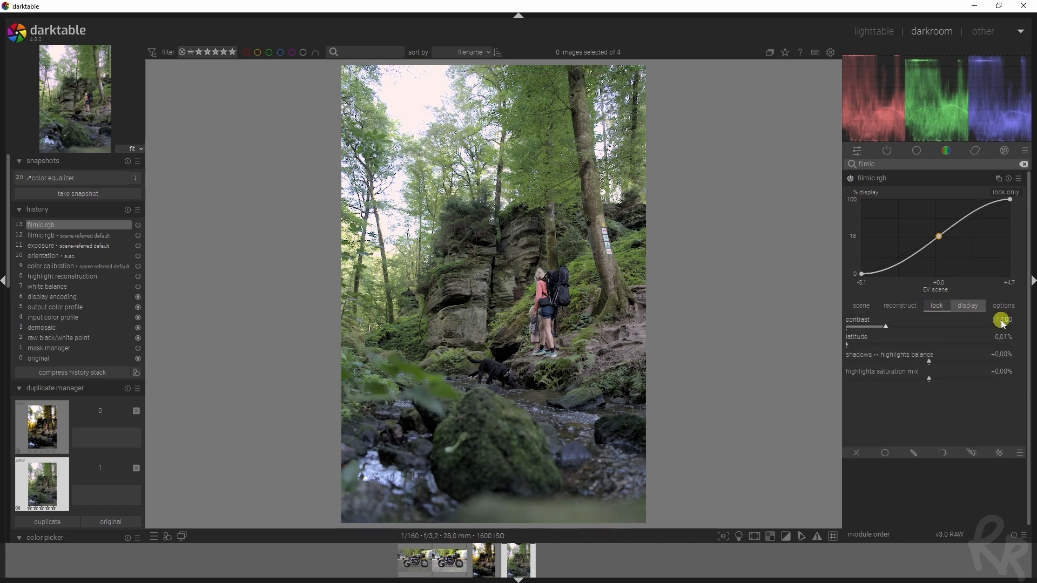
Step: Try an exaggerated filmic rgb contrast of about 2.1, reset it and set the contrast back to 1.1
drag(890, 327, 954, 331)
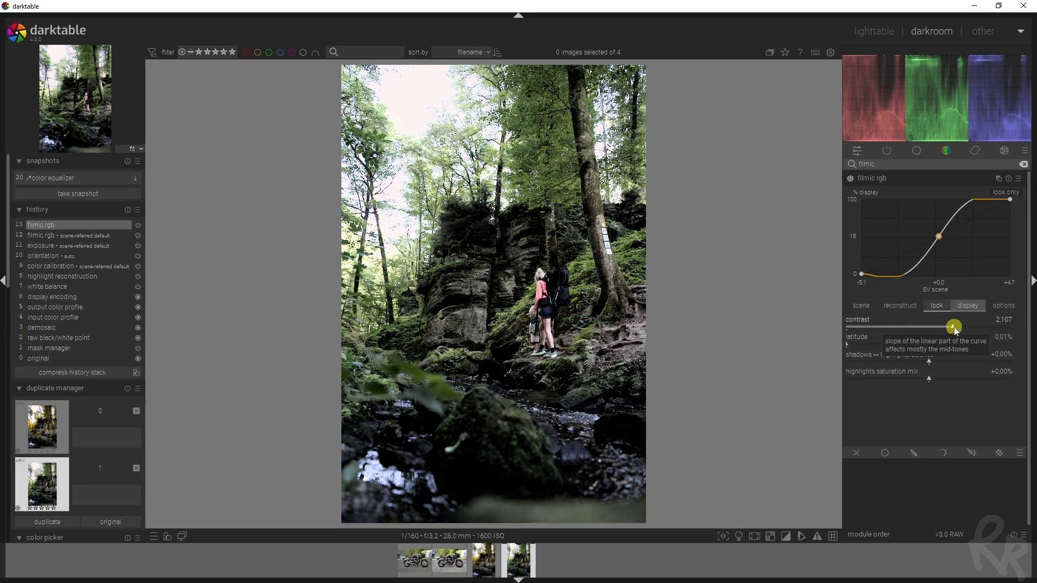
double_click(954, 325)
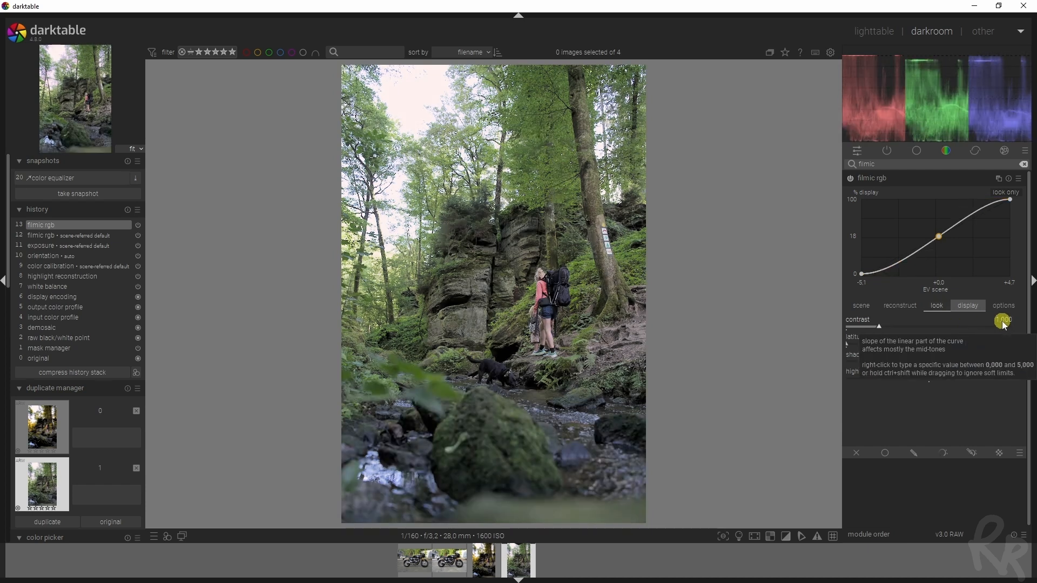
right_click(1007, 320)
text(1.1)
key(Return)
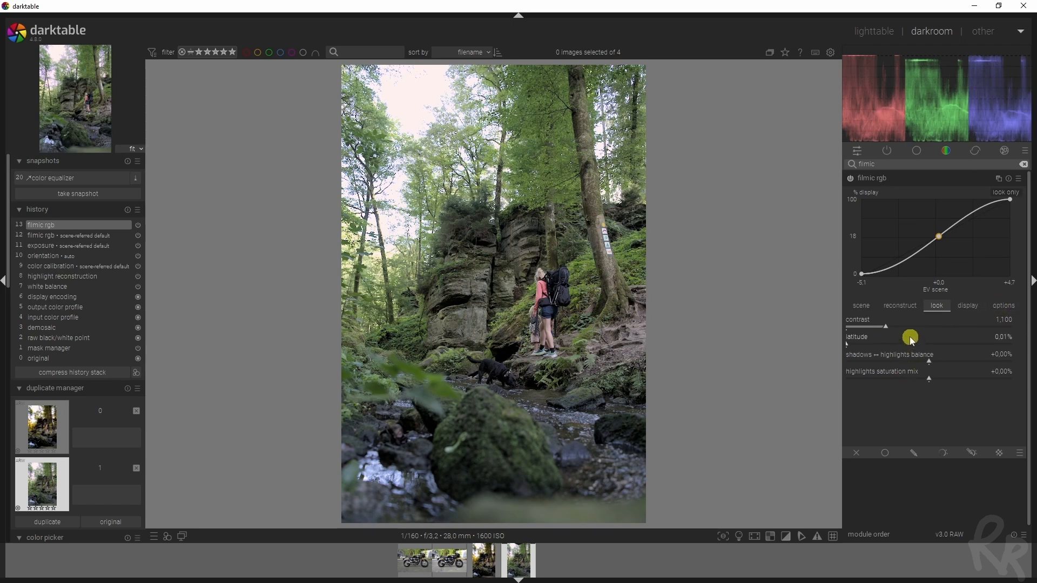
Step: Collapse filmic rgb, find the exposure module and add a new instance of it
click(871, 176)
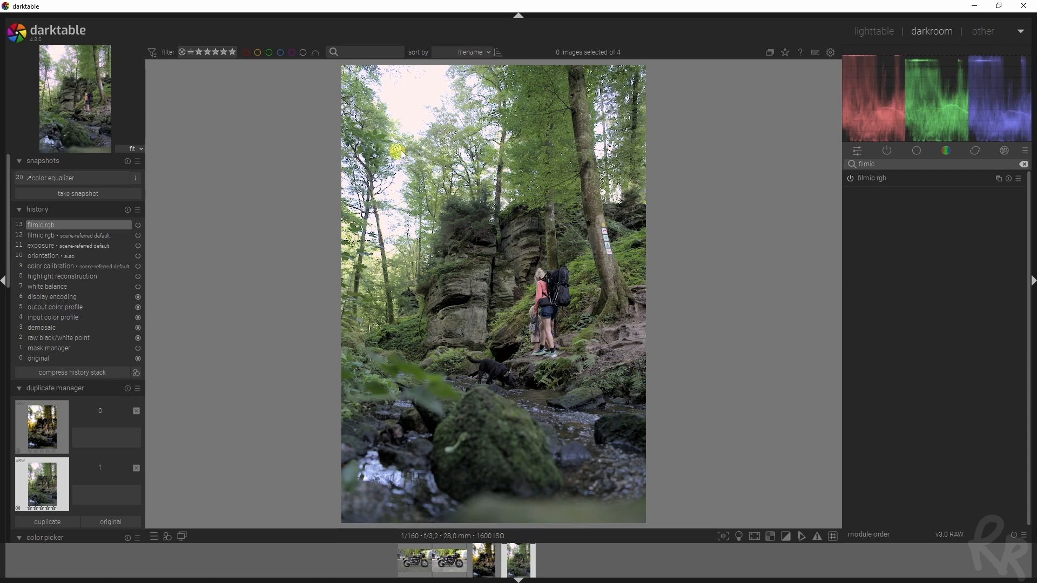
drag(891, 164, 800, 155)
text(exposure)
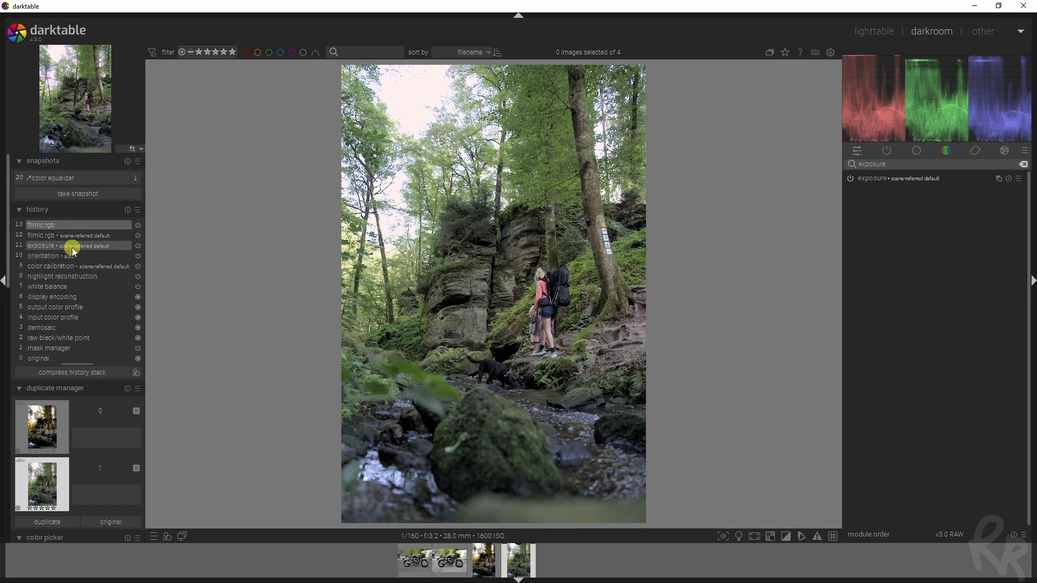
click(998, 178)
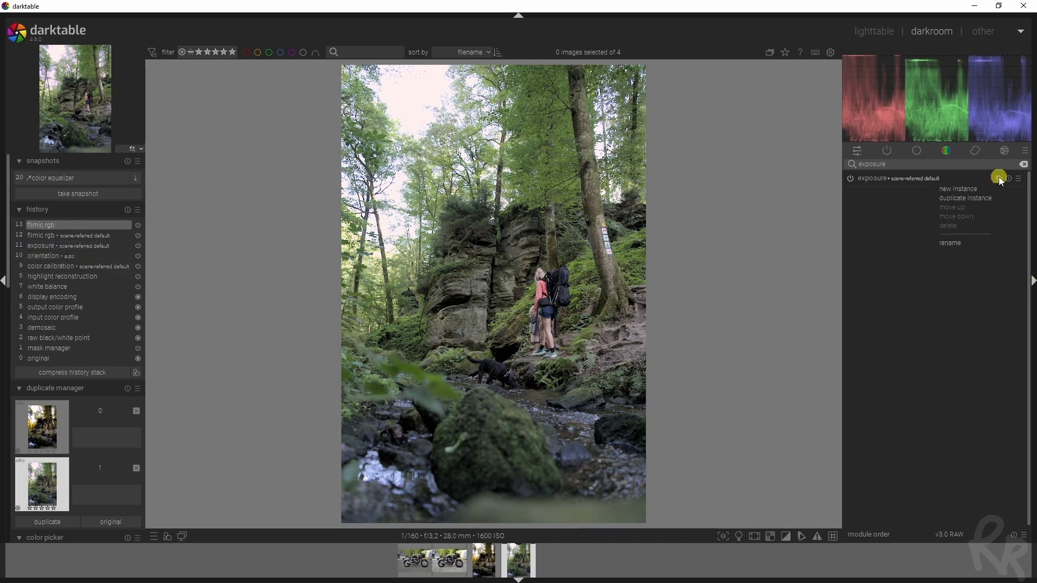
click(959, 190)
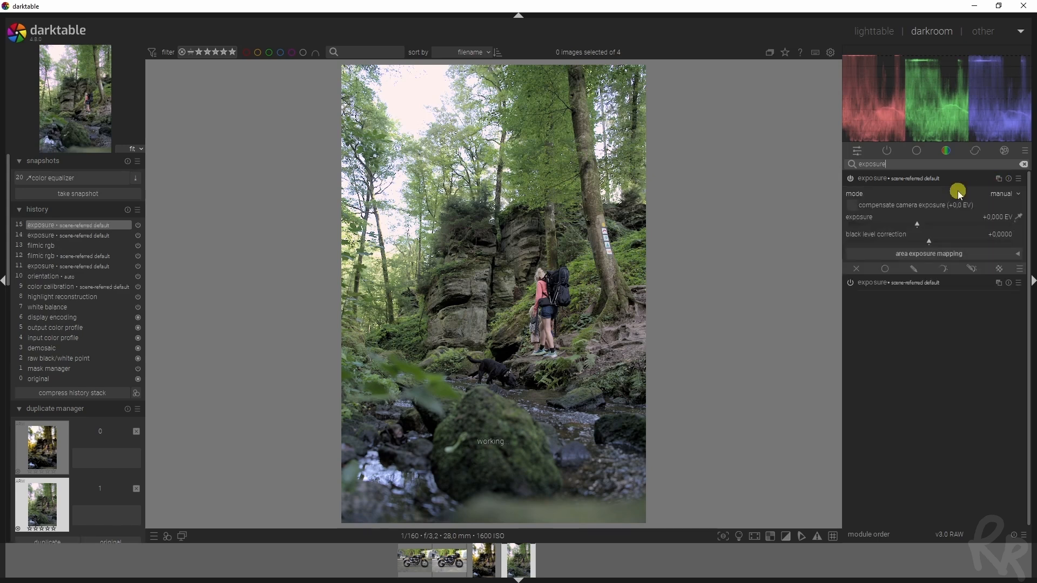
Step: Restrict the new exposure instance with a drawn circle mask over the bright sky and lower its exposure slightly
click(913, 269)
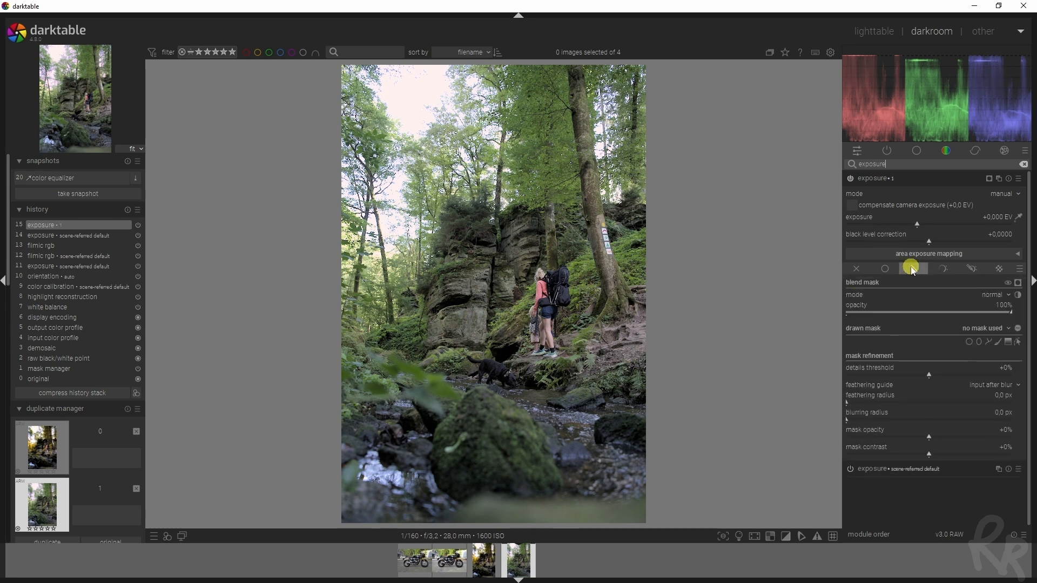
click(970, 342)
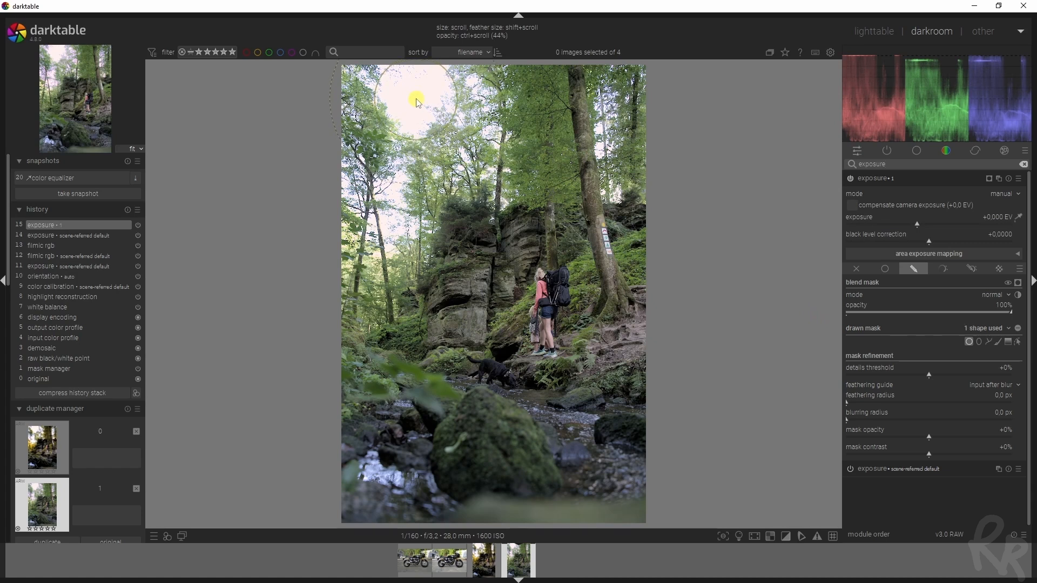
click(1018, 341)
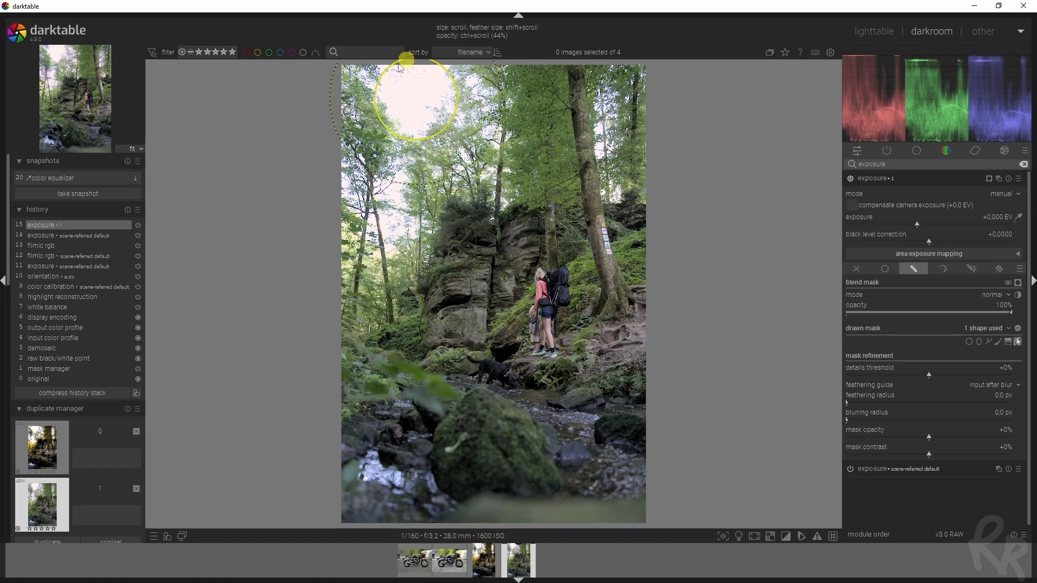
drag(914, 225, 906, 229)
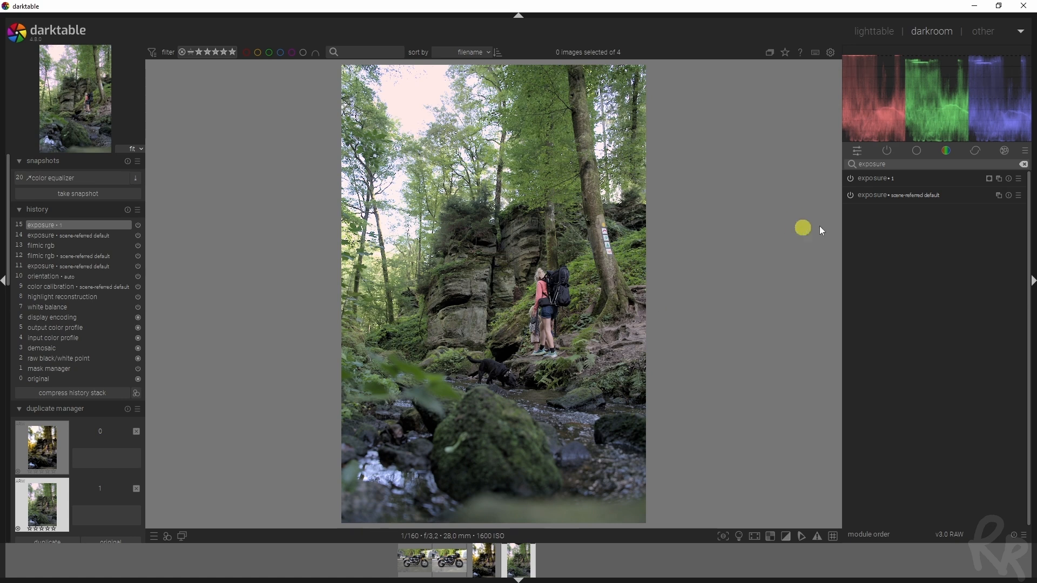
Step: Find and enable color balance rgb, and pick the contrast gray fulcrum from the whole photo in its mask settings
double_click(924, 163)
text(color balance)
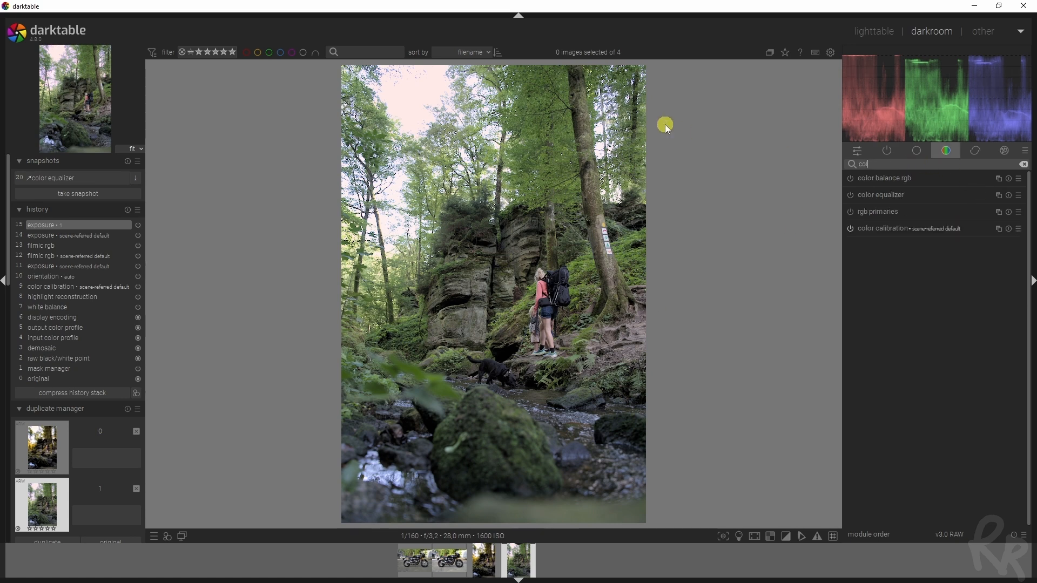
click(864, 180)
scroll(891, 182, down, 5)
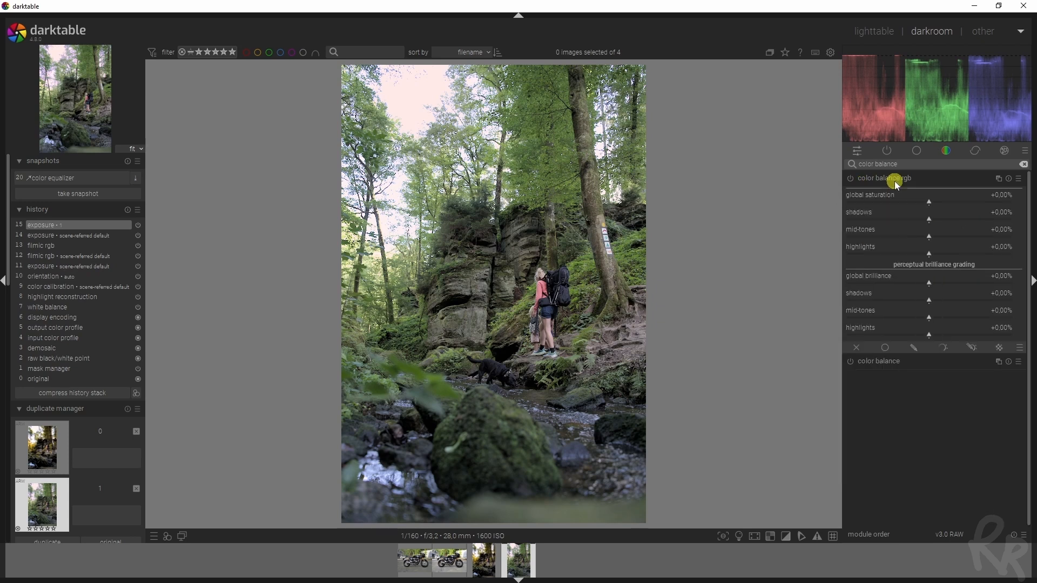
click(850, 178)
click(1008, 199)
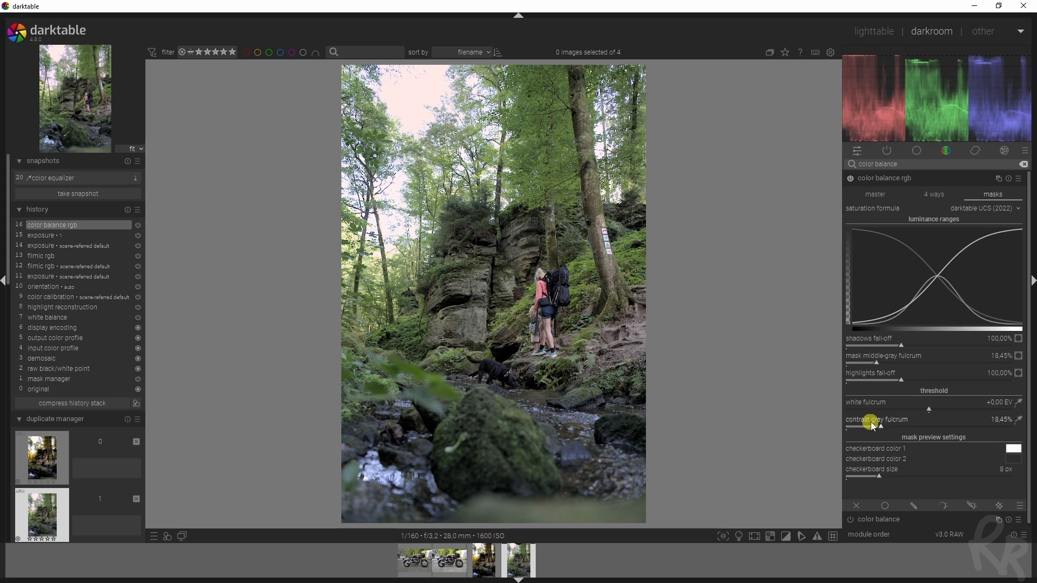
click(1019, 420)
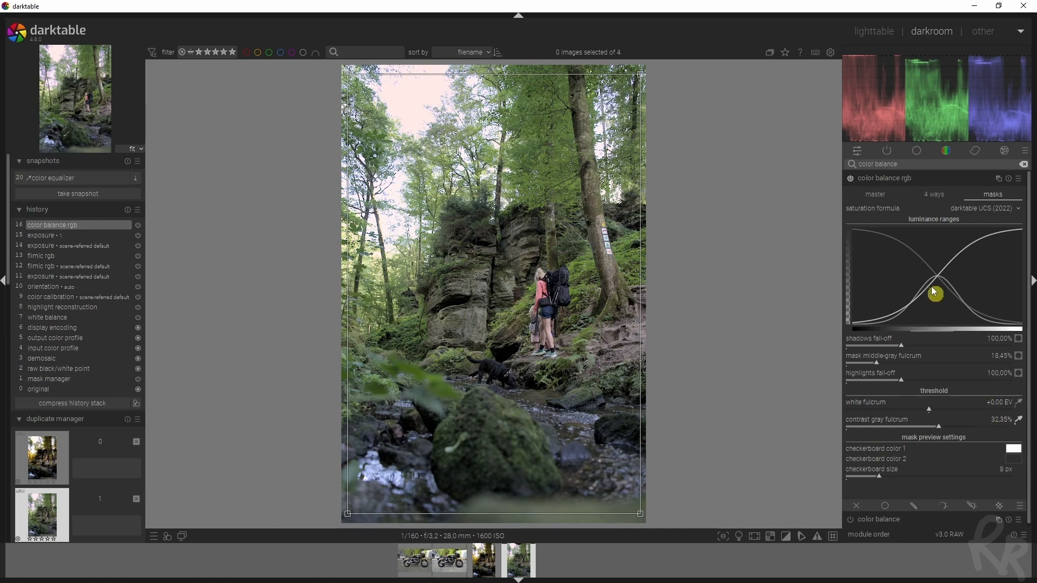
Step: Look at the 4 ways controls, set the master contrast to about 17%, and try and reset the global brilliance
click(952, 201)
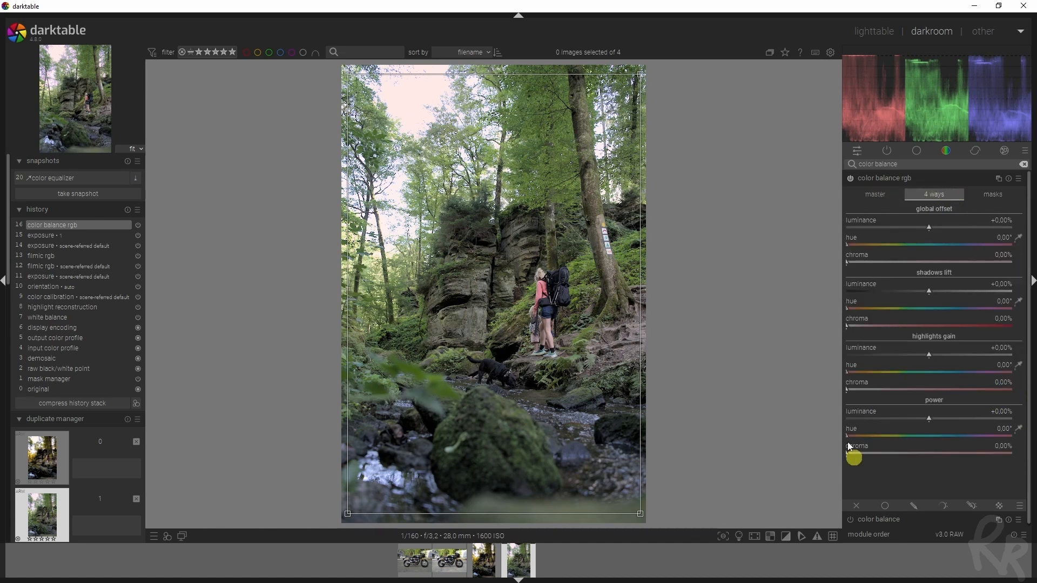
click(875, 194)
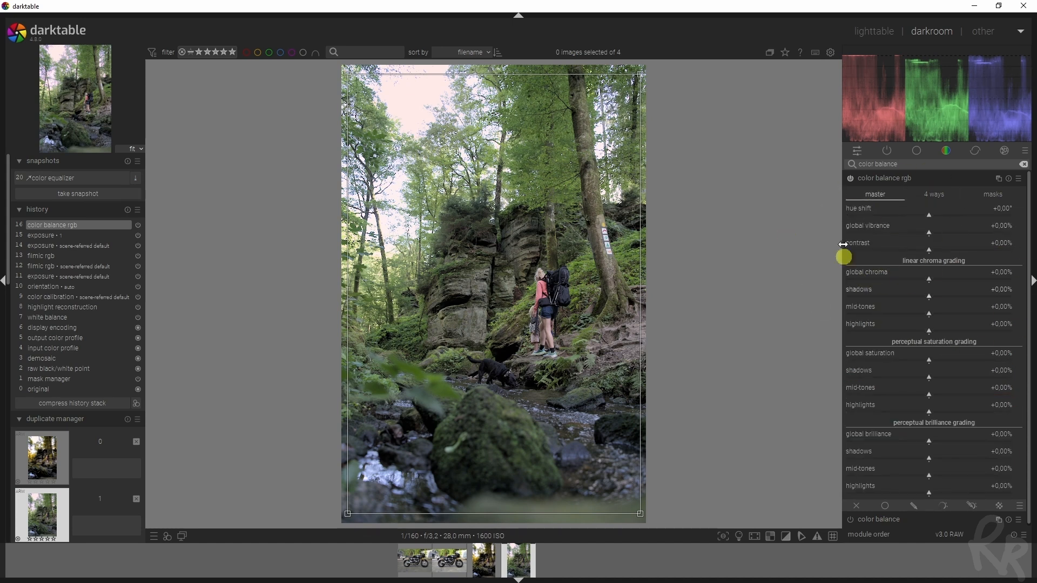
drag(930, 252, 916, 279)
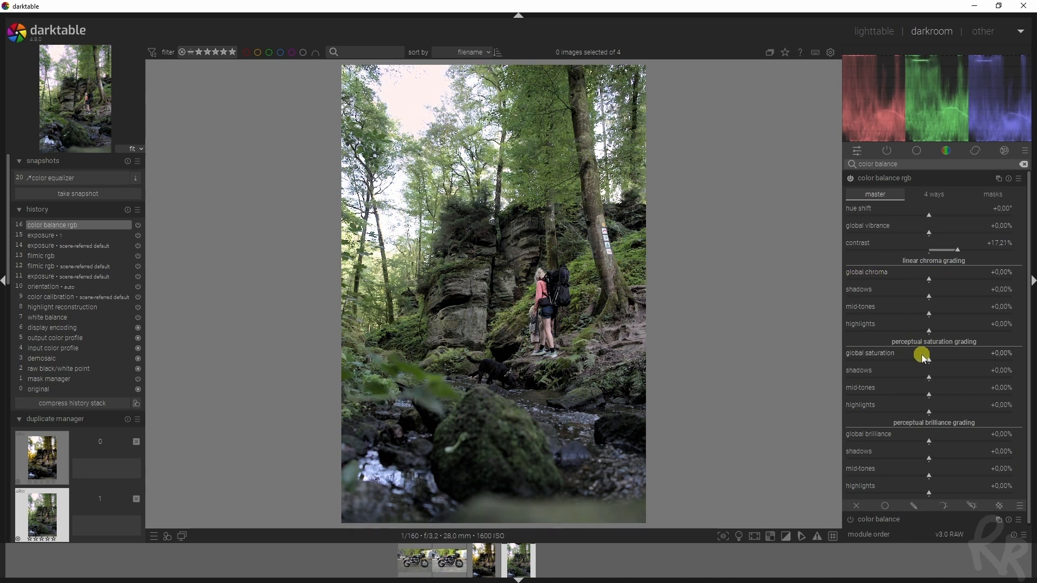
drag(932, 447, 957, 439)
double_click(957, 439)
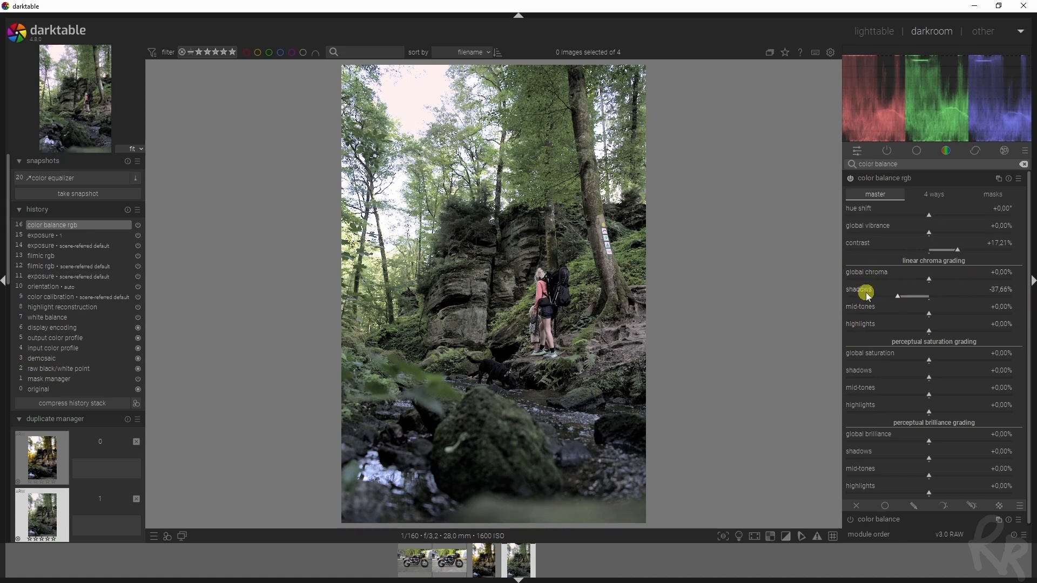
Step: Set the linear chroma grading to about -42% for shadows, +33% for mid-tones and +33% for highlights
drag(898, 295, 1034, 329)
drag(964, 333, 1032, 401)
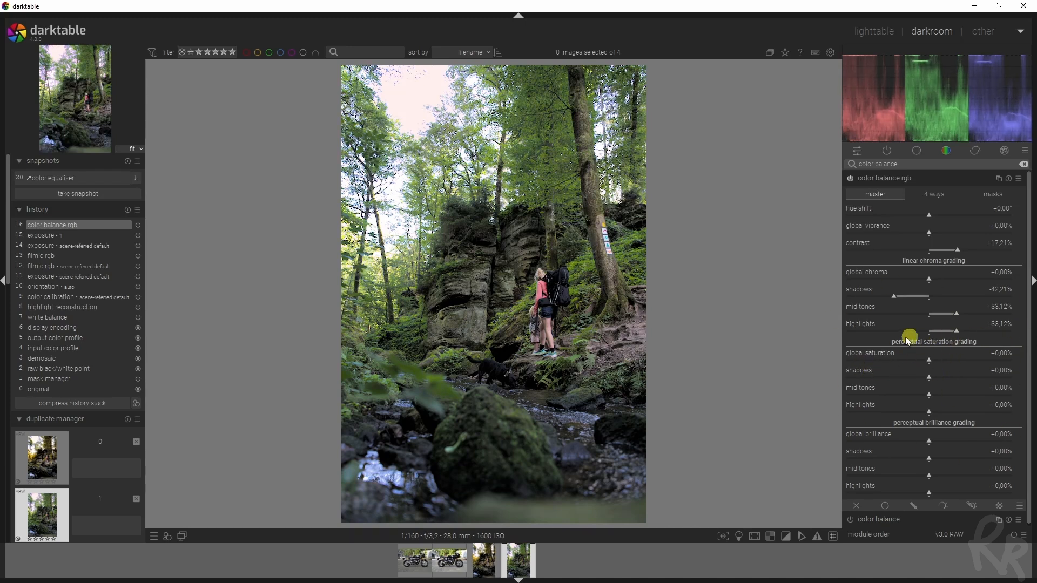
Step: Set saturation to about -32% shadows, +32% mid-tones and +46% highlights, and brilliance to about -10% shadows and +16% mid-tones
mouse_move(929, 362)
mouse_down()
mouse_move(1018, 358)
mouse_move(805, 360)
mouse_move(929, 361)
mouse_up()
double_click(930, 361)
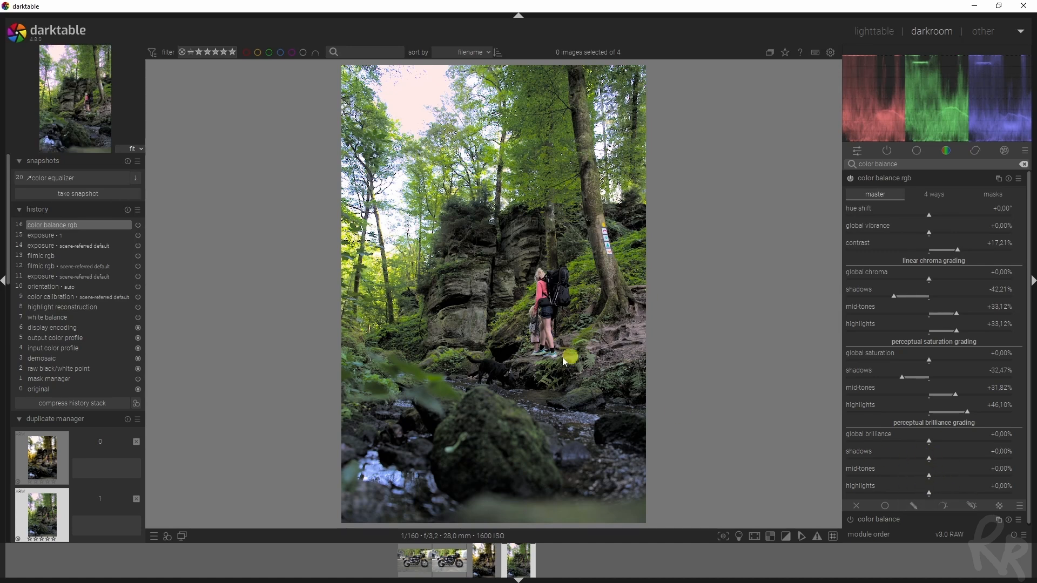
drag(924, 459, 968, 471)
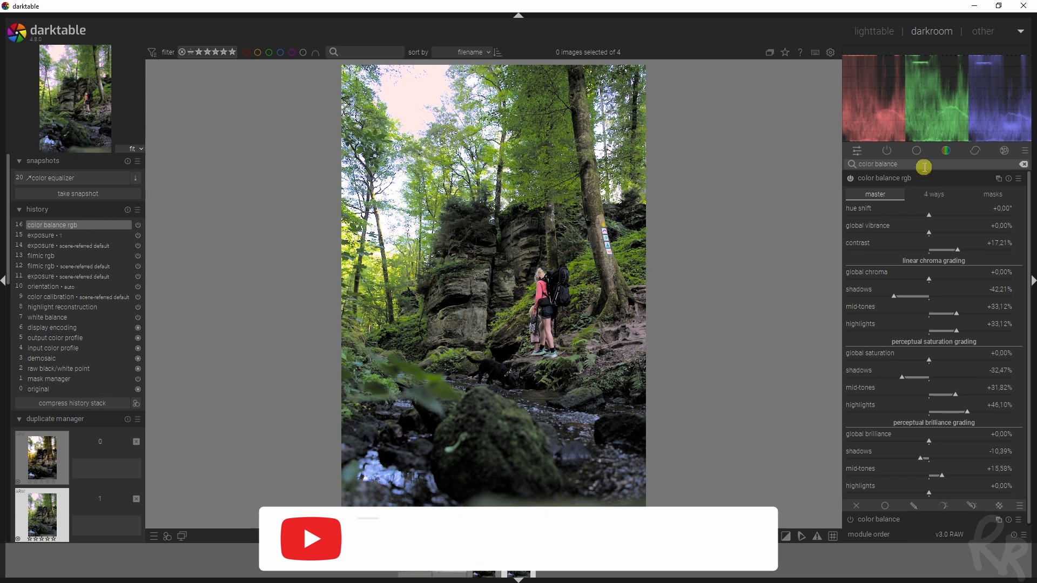
Step: Find the tone equalizer module, enable it and open its settings
click(945, 152)
click(872, 163)
text(tone)
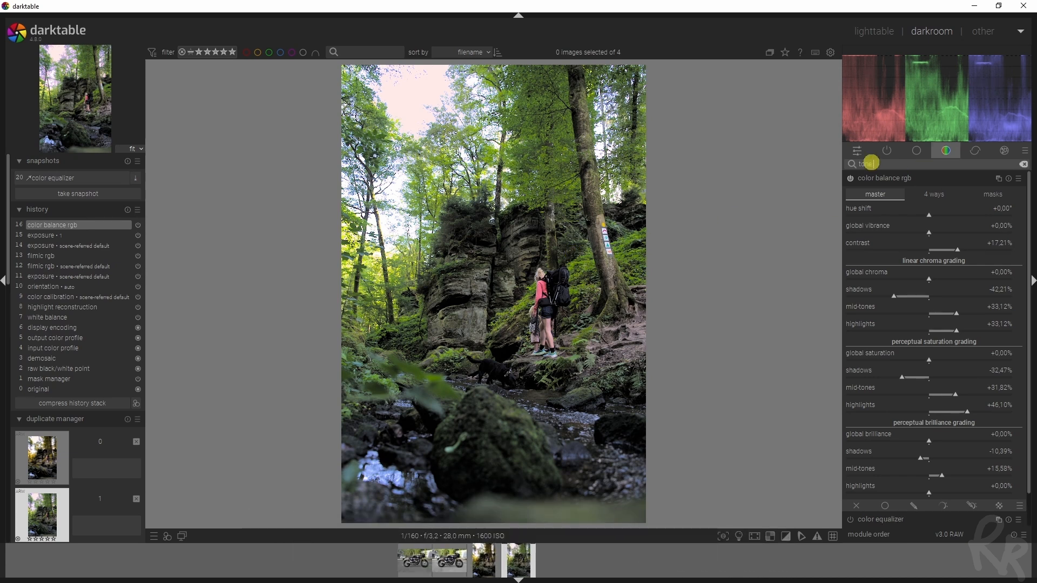
text( equa)
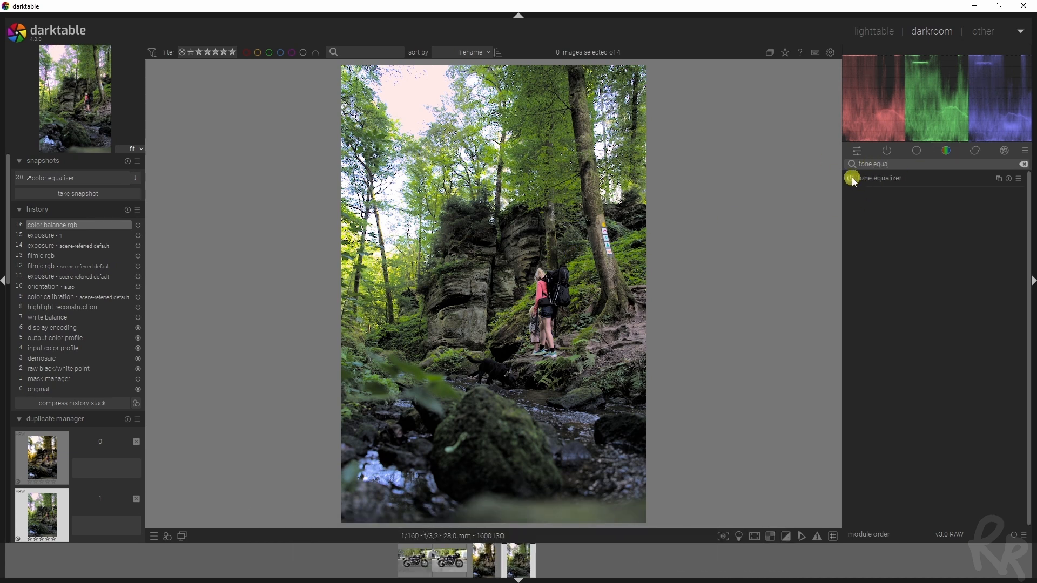
click(852, 179)
click(879, 178)
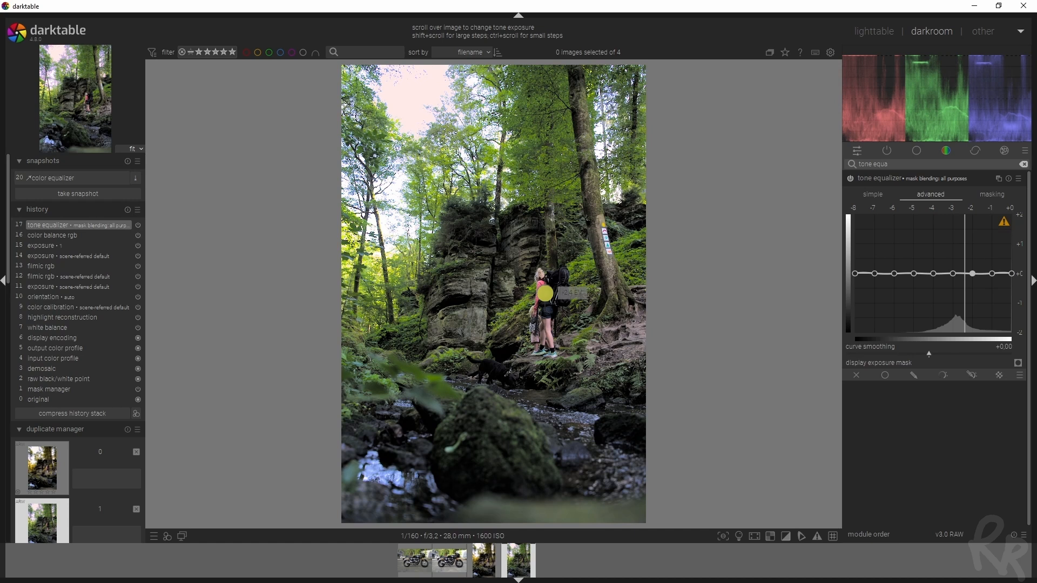
Step: Restrict the tone equalizer with a drawn mask, placing an ellipse around the two hikers
click(914, 375)
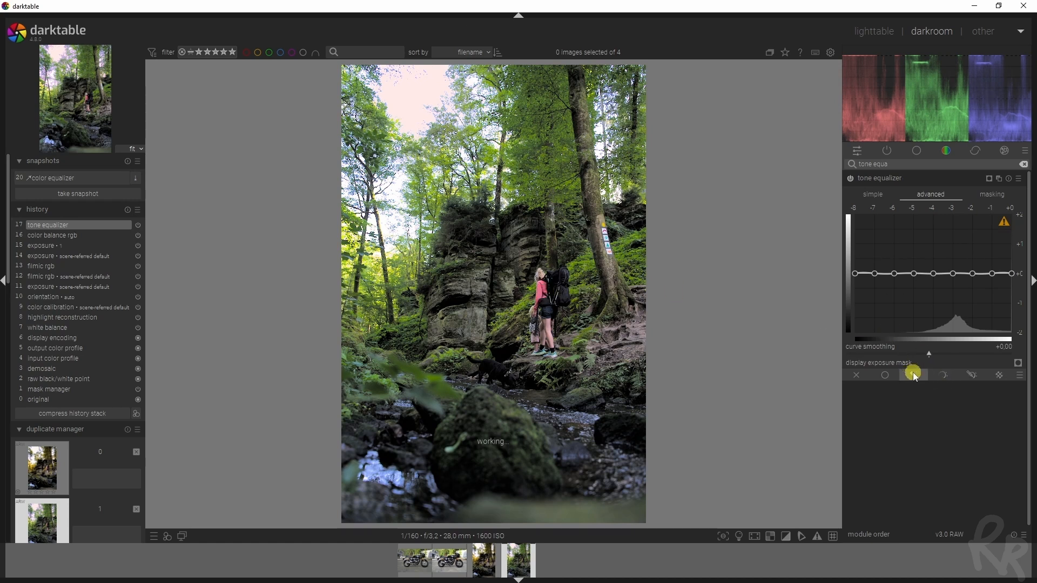
click(981, 451)
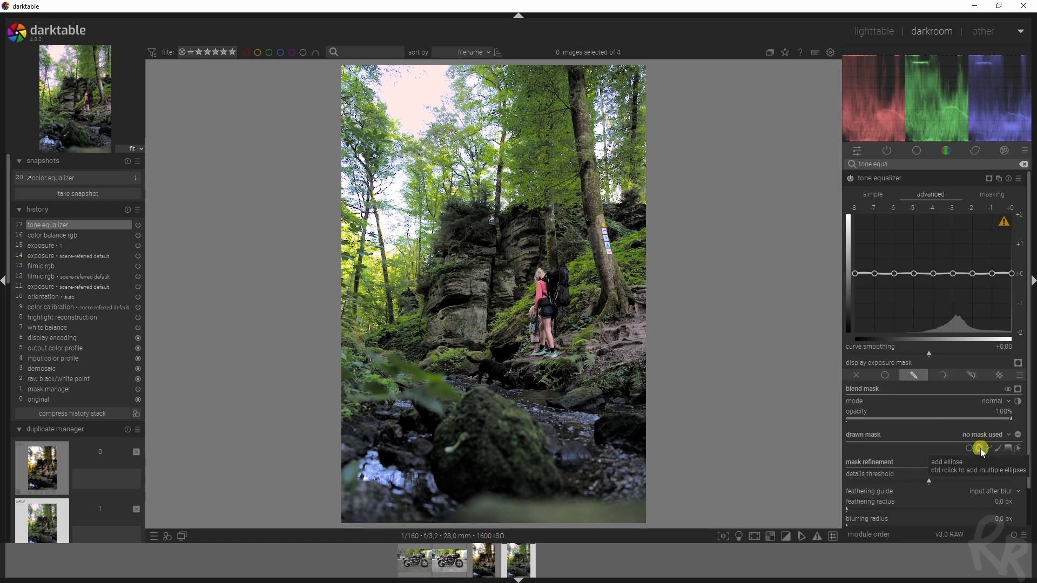
click(548, 312)
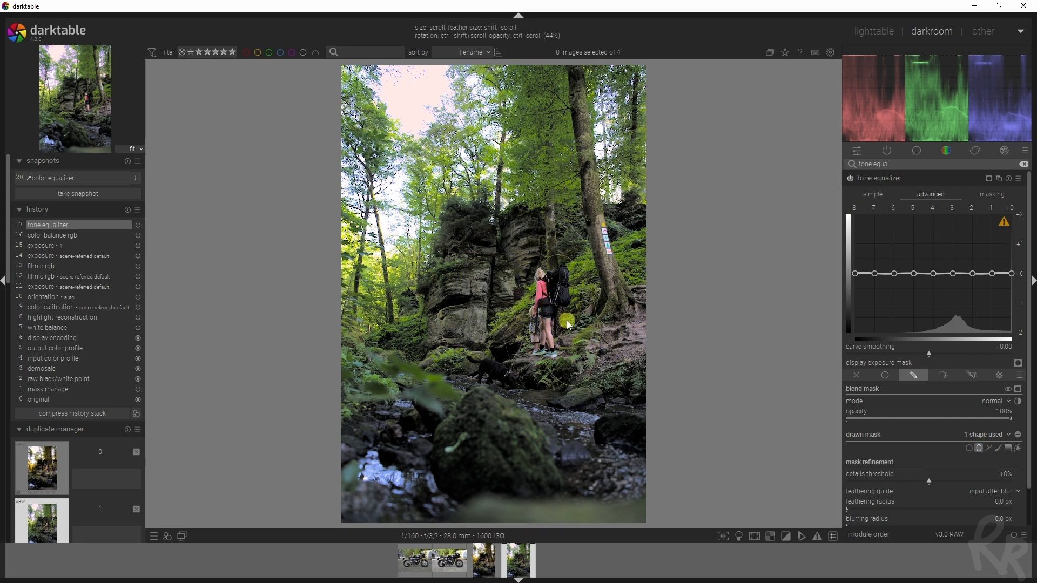
click(1018, 450)
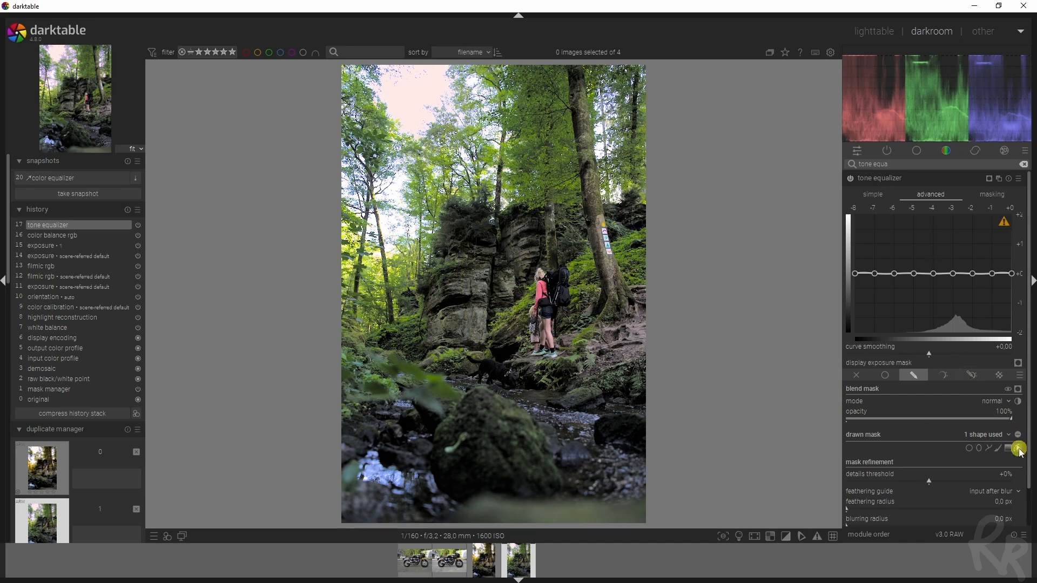
click(1018, 450)
mouse_move(581, 307)
mouse_down()
mouse_move(689, 302)
mouse_move(583, 305)
mouse_up()
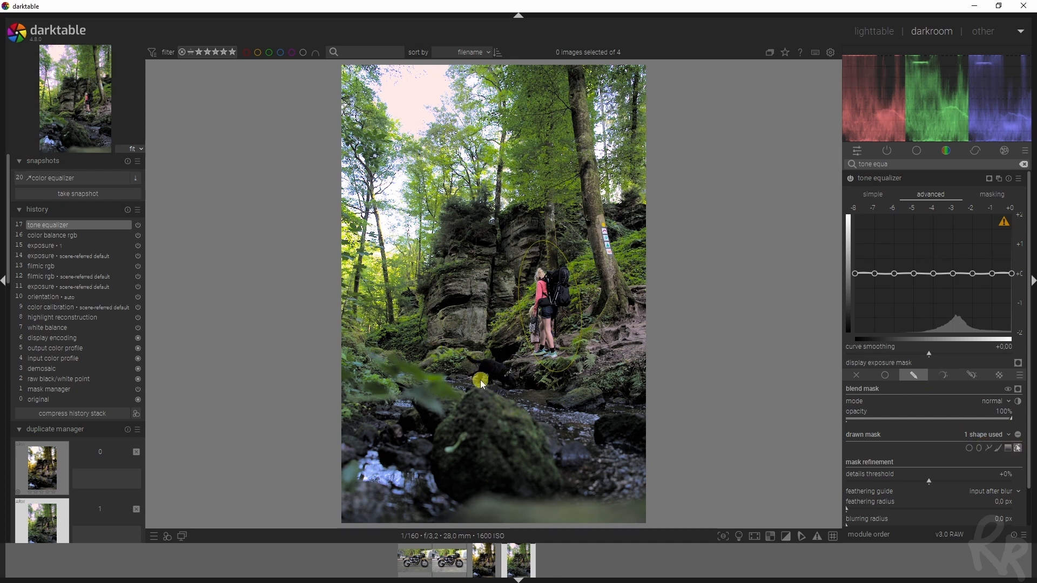
Step: Add a closed path around the dog to the tone equalizer's drawn mask and display the mask shapes
click(991, 449)
click(477, 373)
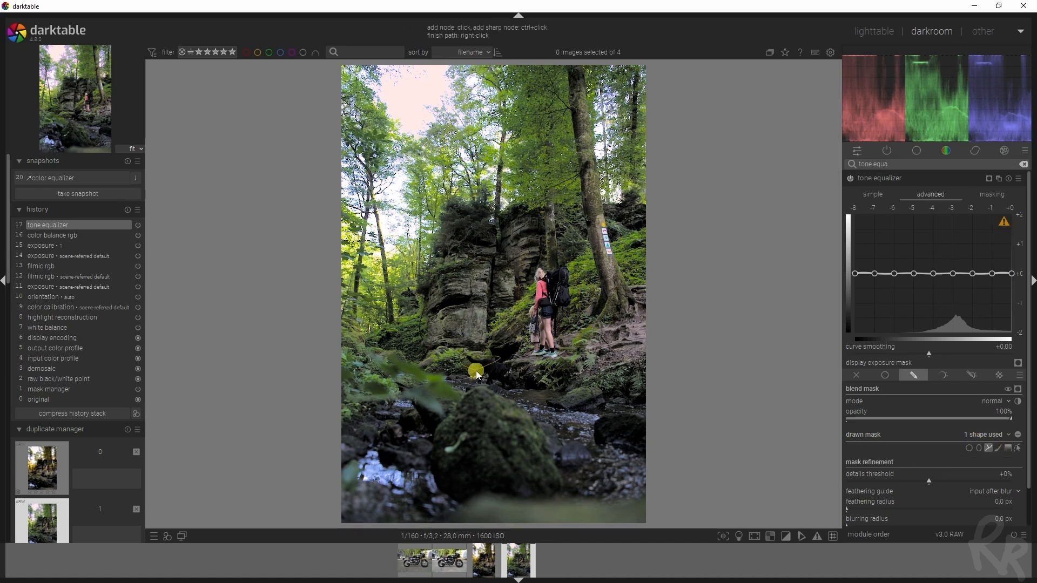
click(472, 383)
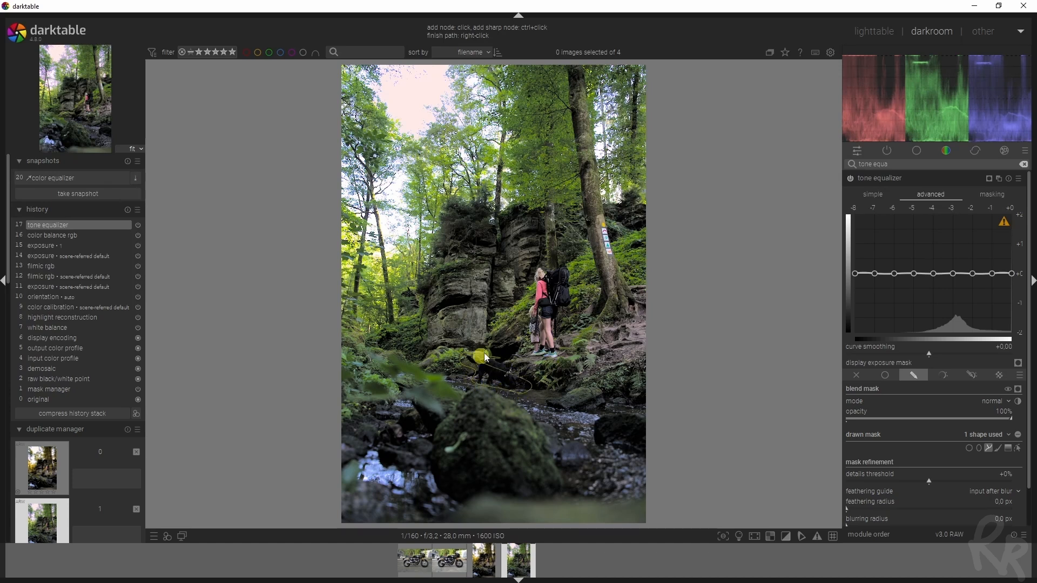
right_click(519, 369)
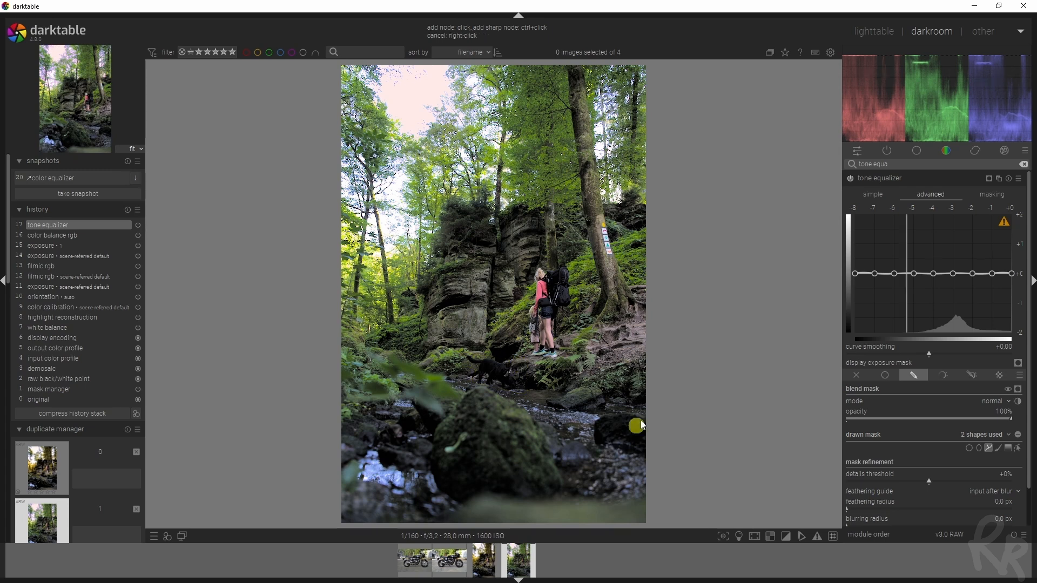
click(1018, 449)
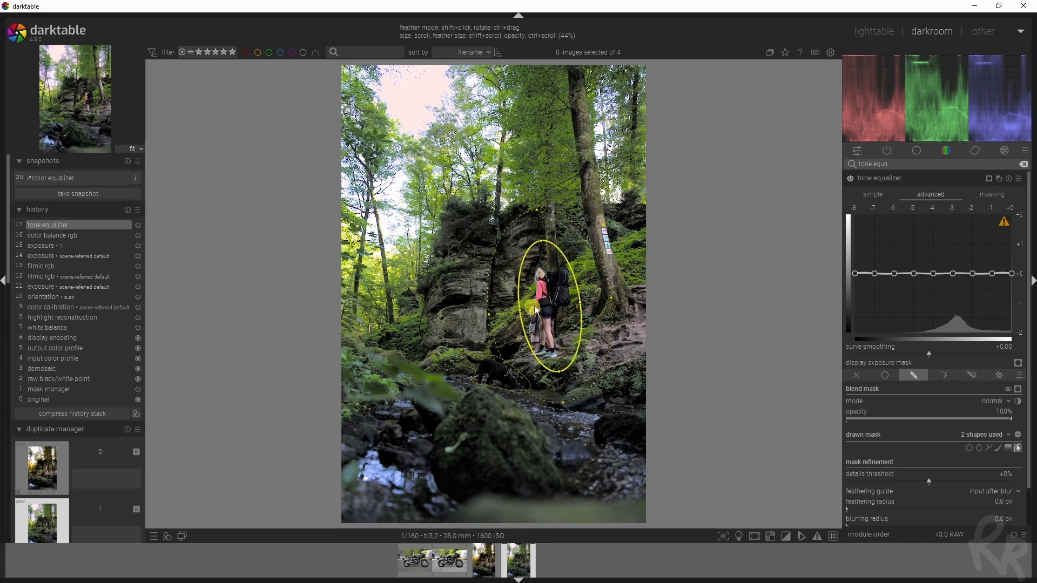
Step: Raise the tone curve around -2 EV by about 0.7 EV, and set mask feathering to about 43.8 px and blurring to 17.9 px
drag(968, 281, 970, 255)
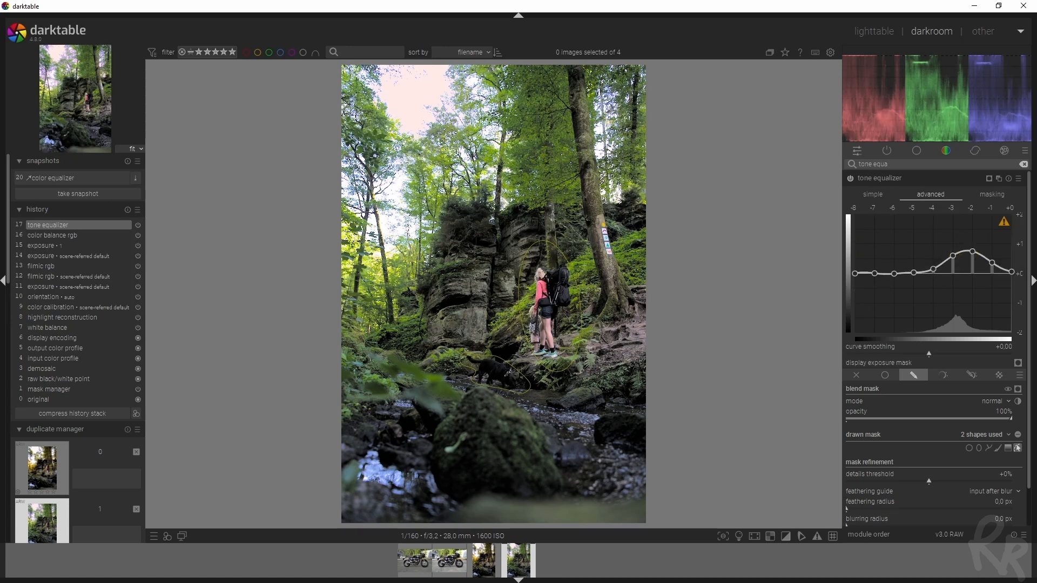
scroll(1023, 406, down, 2)
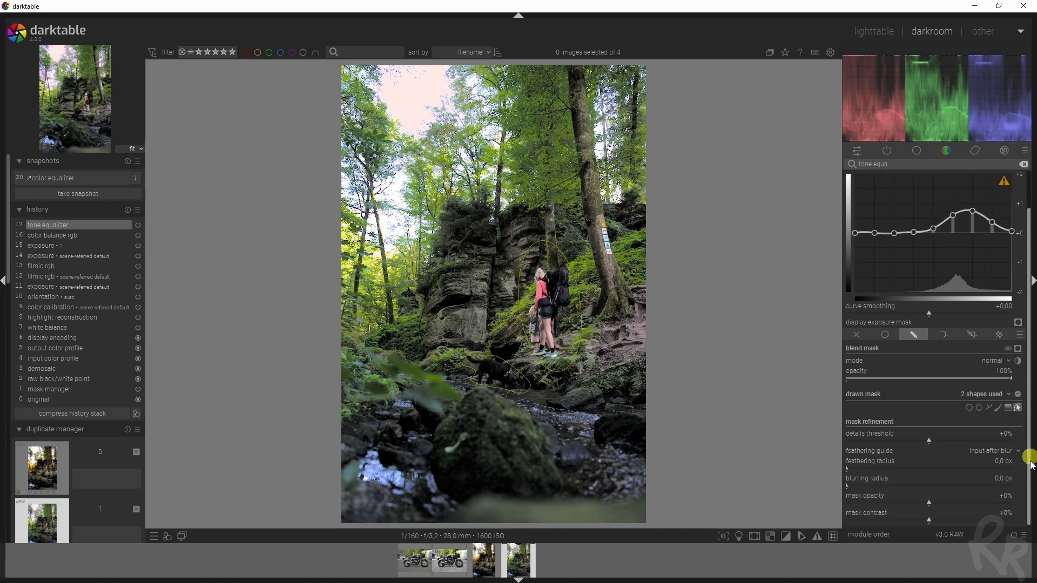
click(1018, 408)
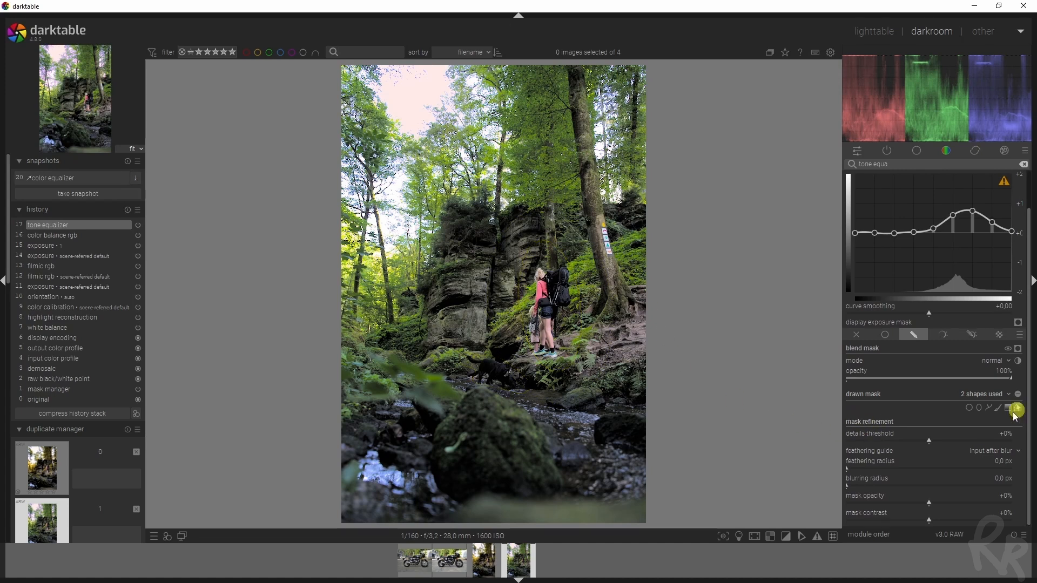
drag(870, 474, 869, 477)
click(876, 486)
Step: Duplicate the tone equalizer instance with its drawn mask inverted, and lower its curve around -2 EV to about -0.6 EV
scroll(1033, 305, up, 2)
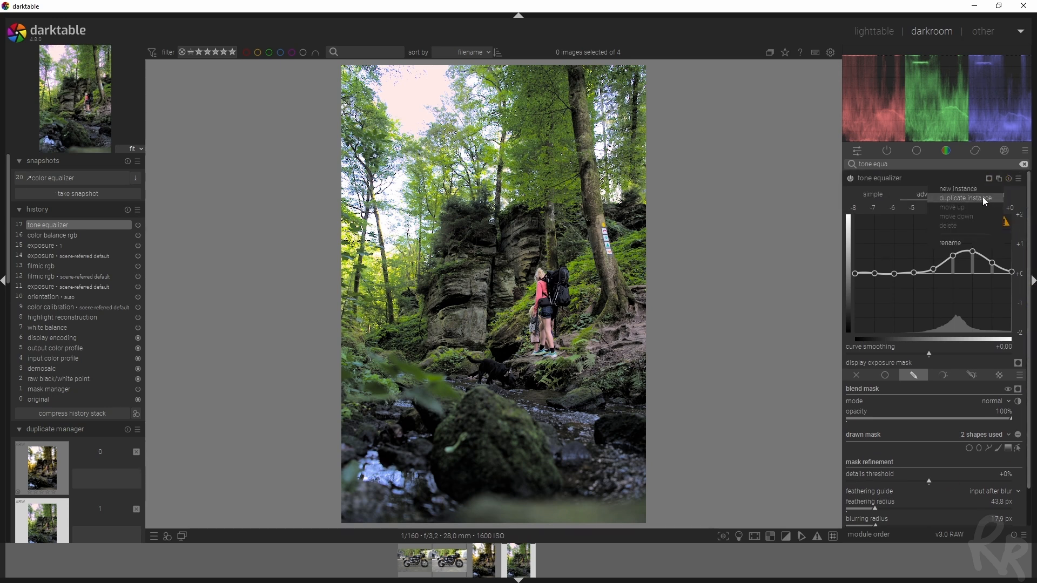
click(982, 198)
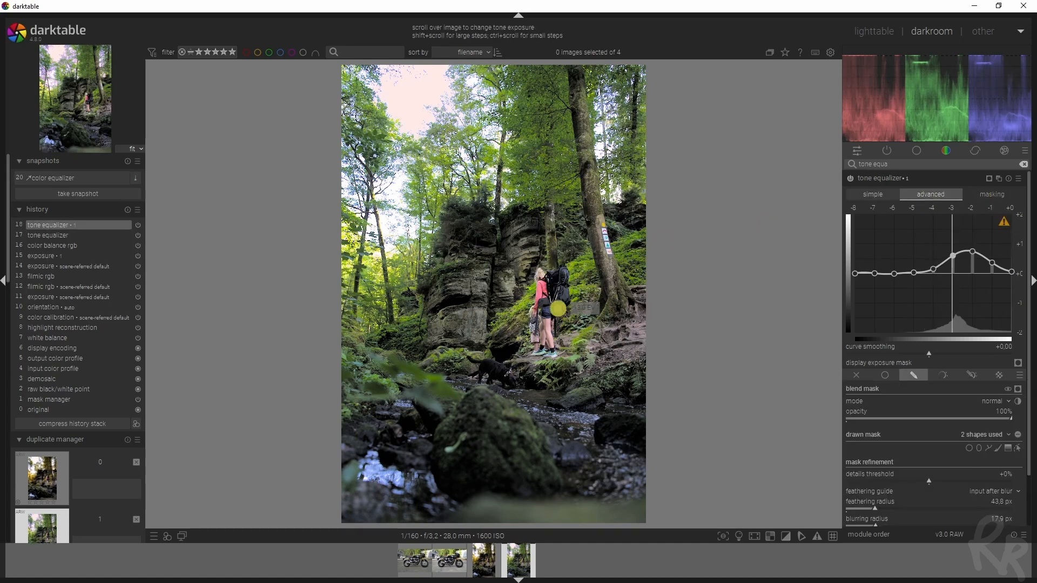
drag(1026, 412, 1025, 435)
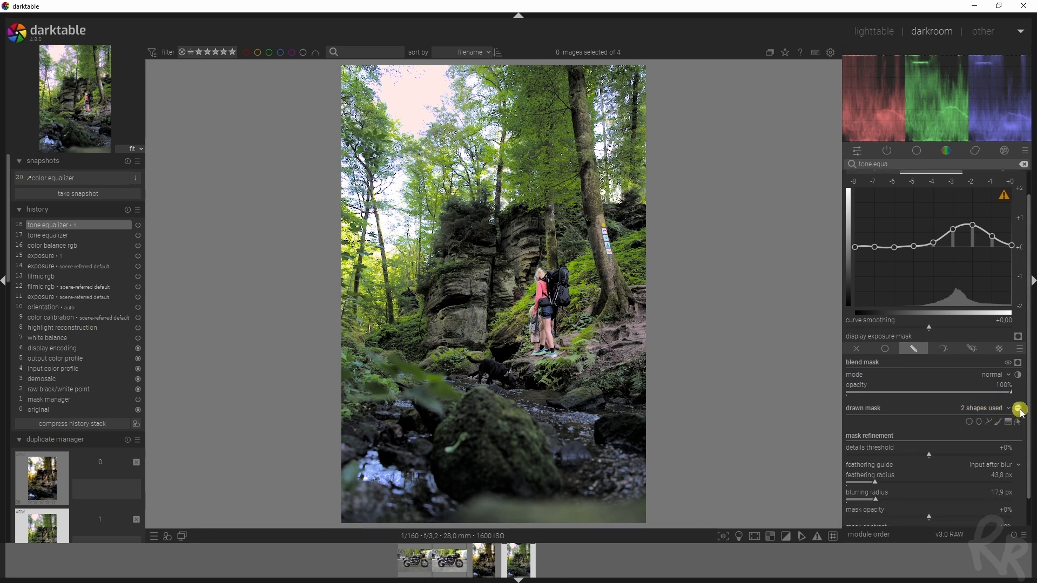
drag(972, 228, 978, 276)
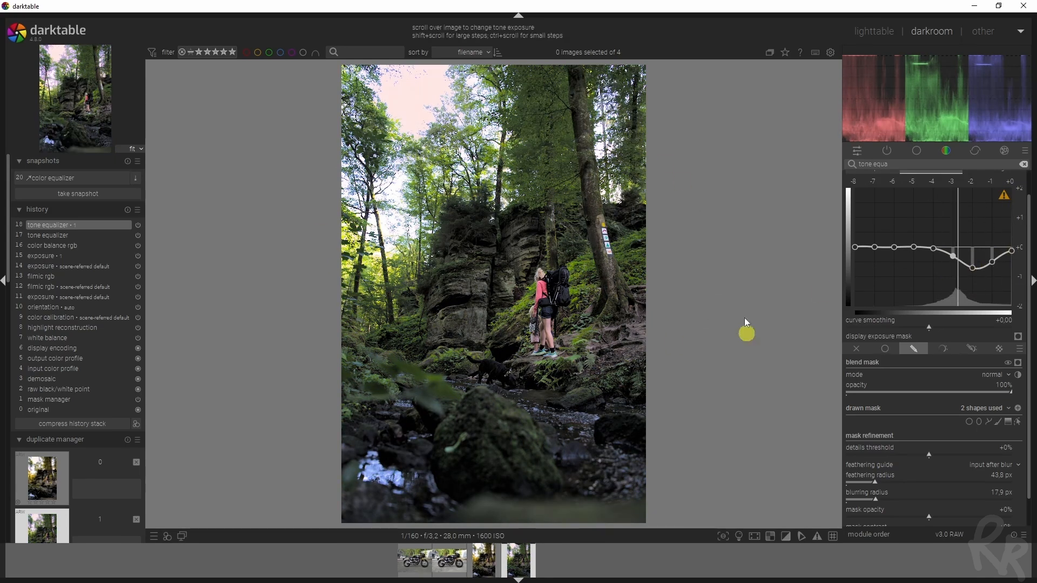
drag(976, 269, 976, 265)
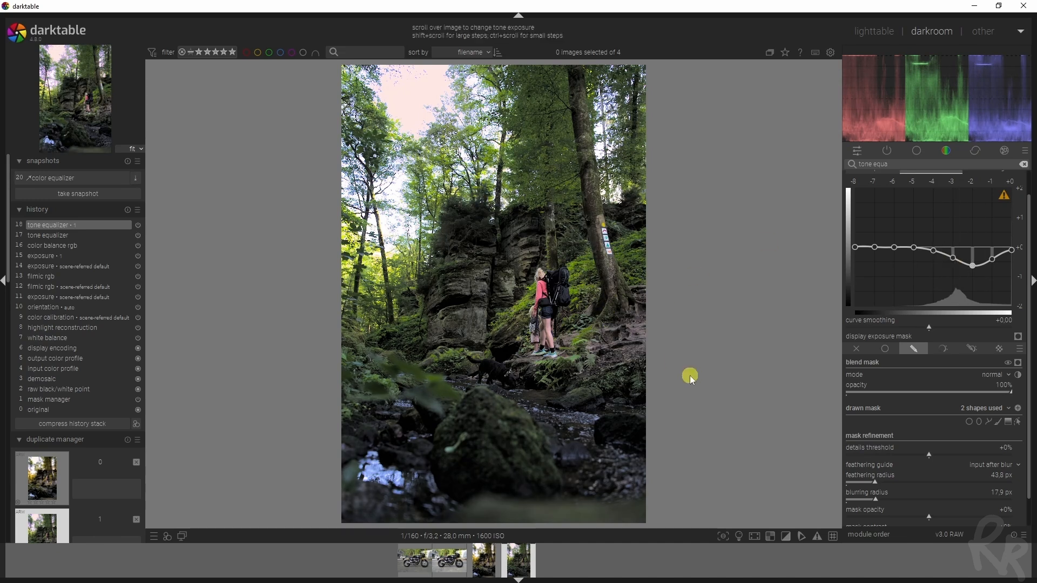
Step: Find and enable local contrast, and limit it with a drawn mask using the same shapes as the tone equalizer
scroll(1026, 324, up, 1)
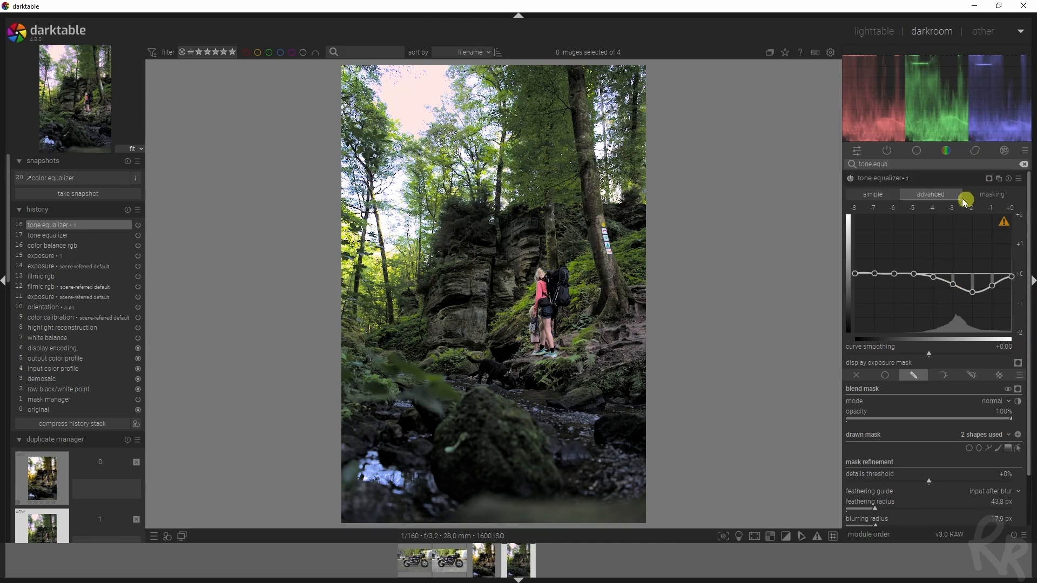
click(916, 163)
text(local)
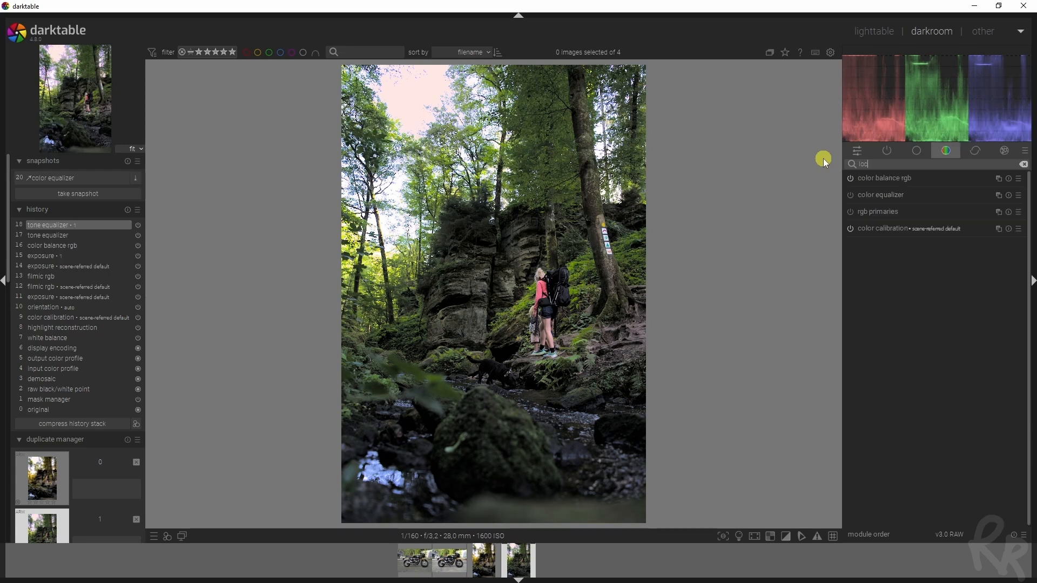
click(852, 178)
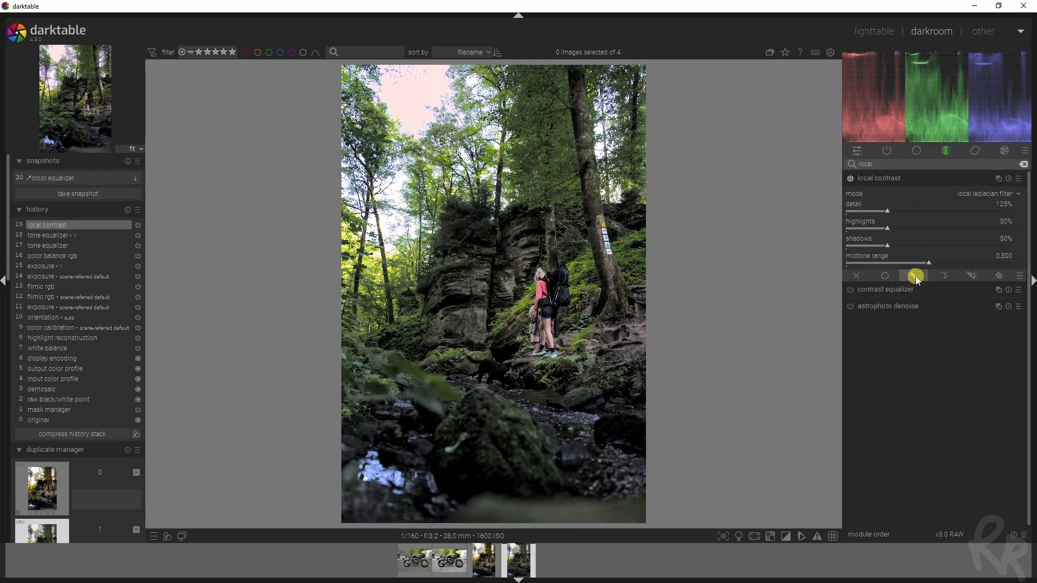
click(916, 276)
click(974, 336)
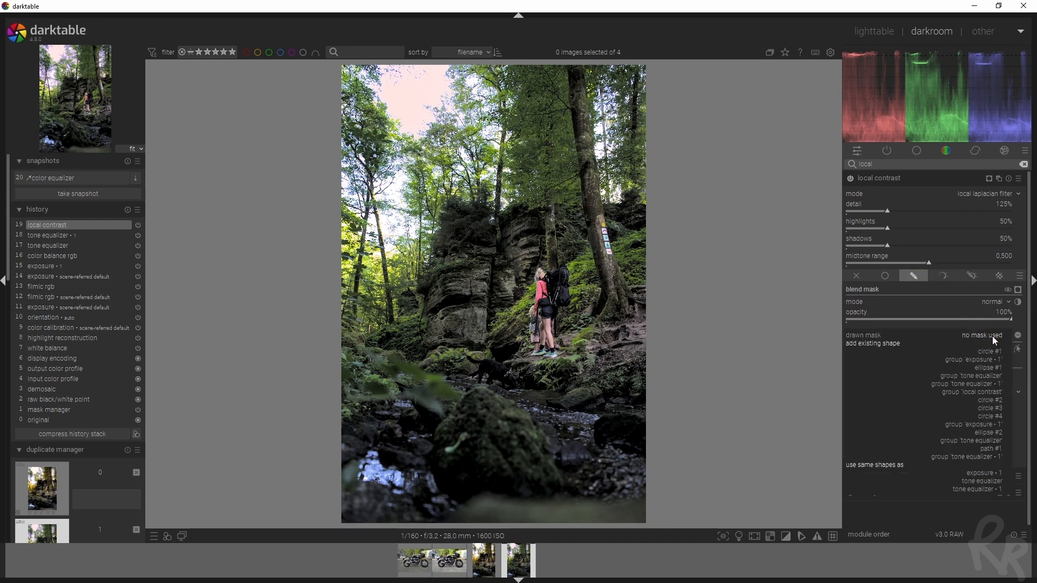
click(991, 482)
Step: Set the local contrast detail to 150% and collapse the module
right_click(1005, 212)
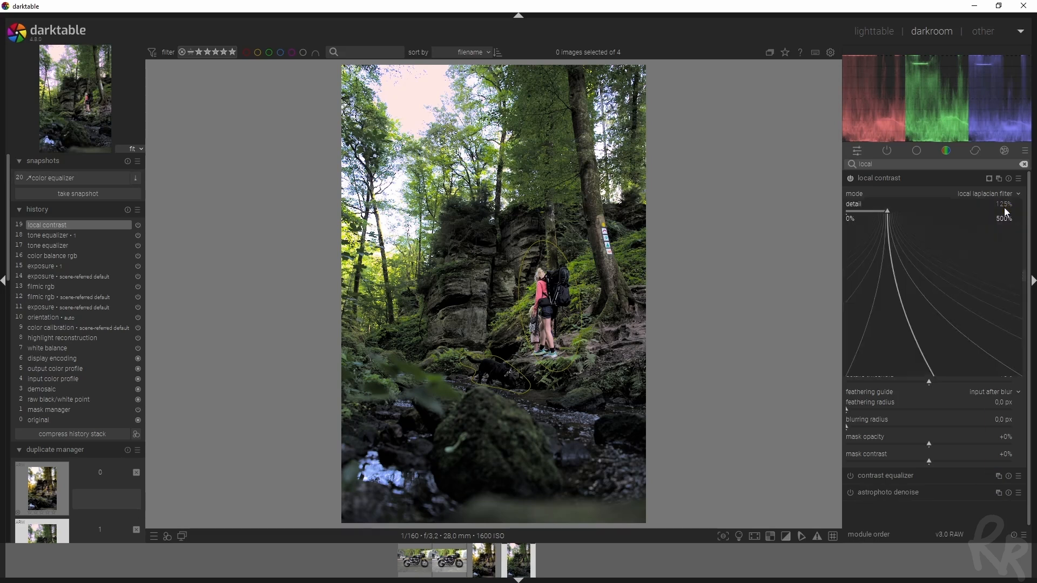
text(150)
key(Return)
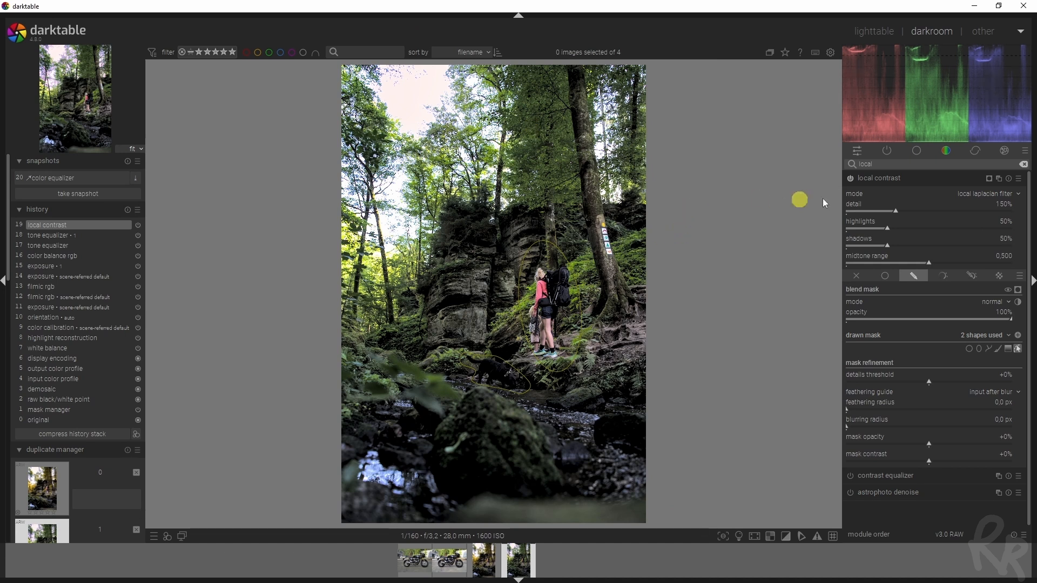
click(879, 179)
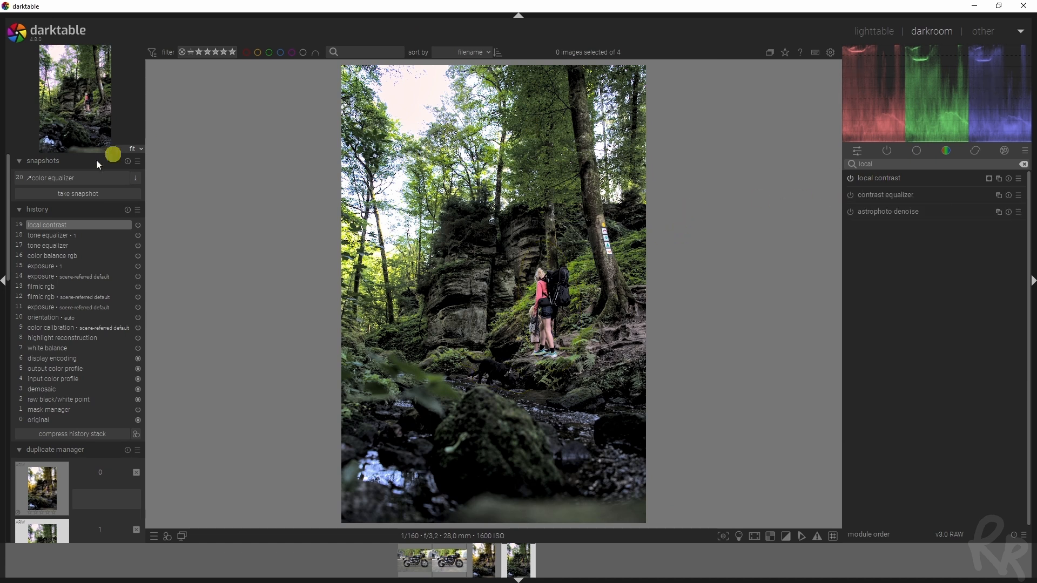
Step: Compare the current edit with the saved color equalizer snapshot by moving the split line, and end the comparison
click(60, 181)
drag(331, 236, 269, 275)
click(83, 178)
Step: Find and enable the color equalizer module
double_click(902, 165)
text(color eq)
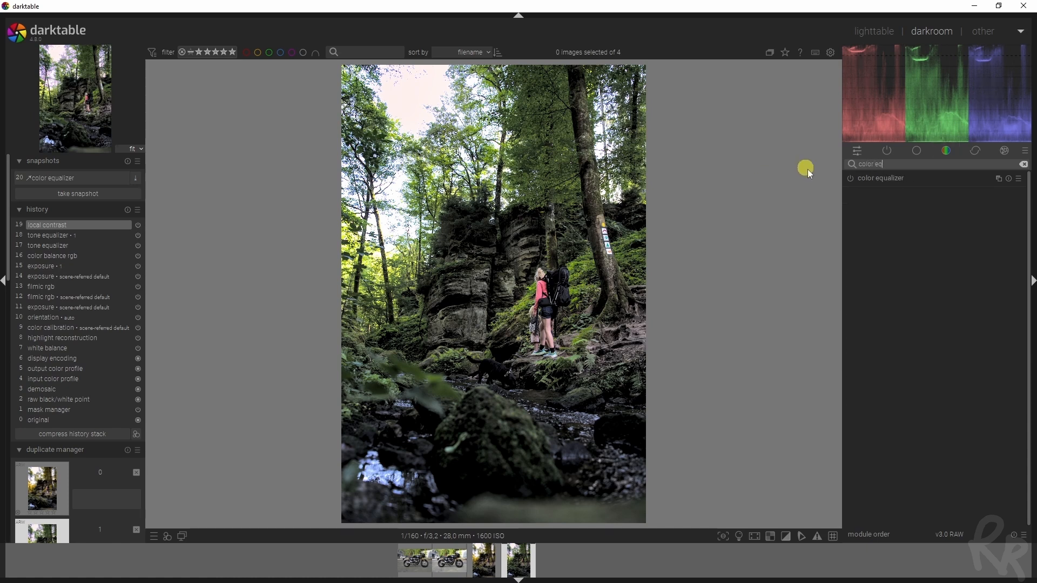
click(855, 179)
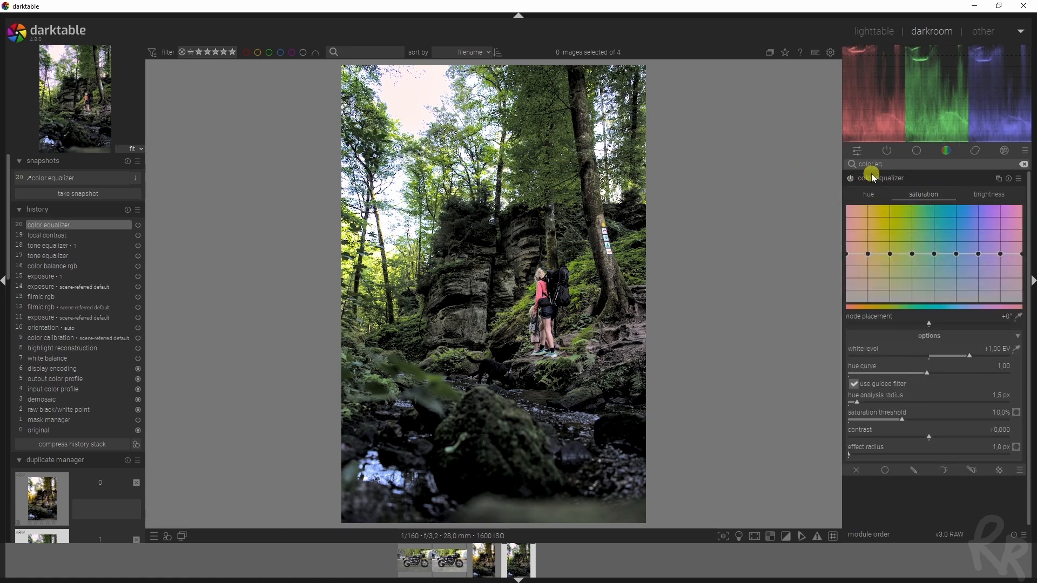
Step: Sample the foliage beside the hikers with the node placement picker, and set node placement to +3°
click(1020, 320)
drag(570, 258, 590, 280)
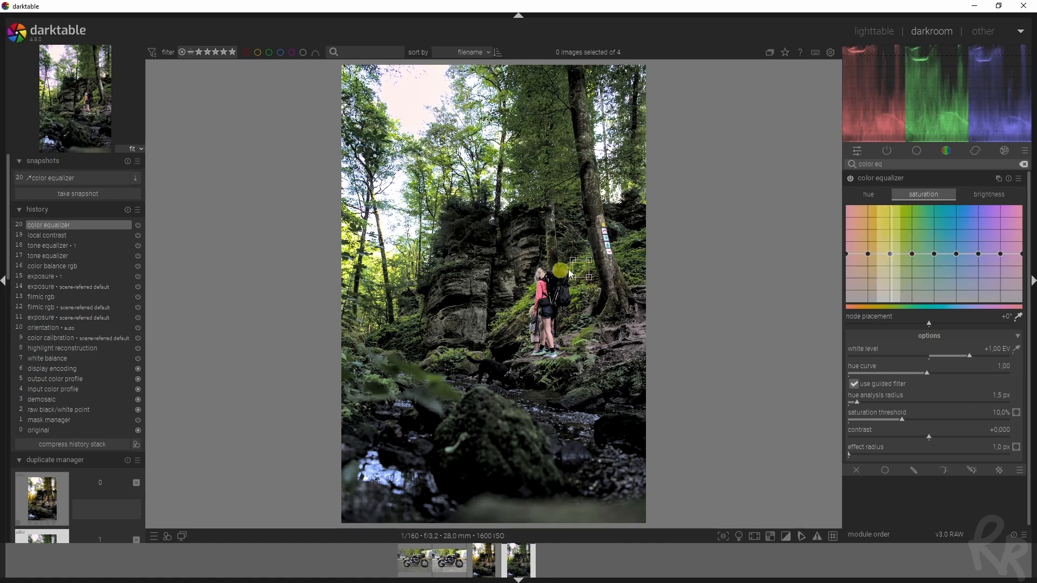
click(880, 307)
drag(1005, 324, 956, 329)
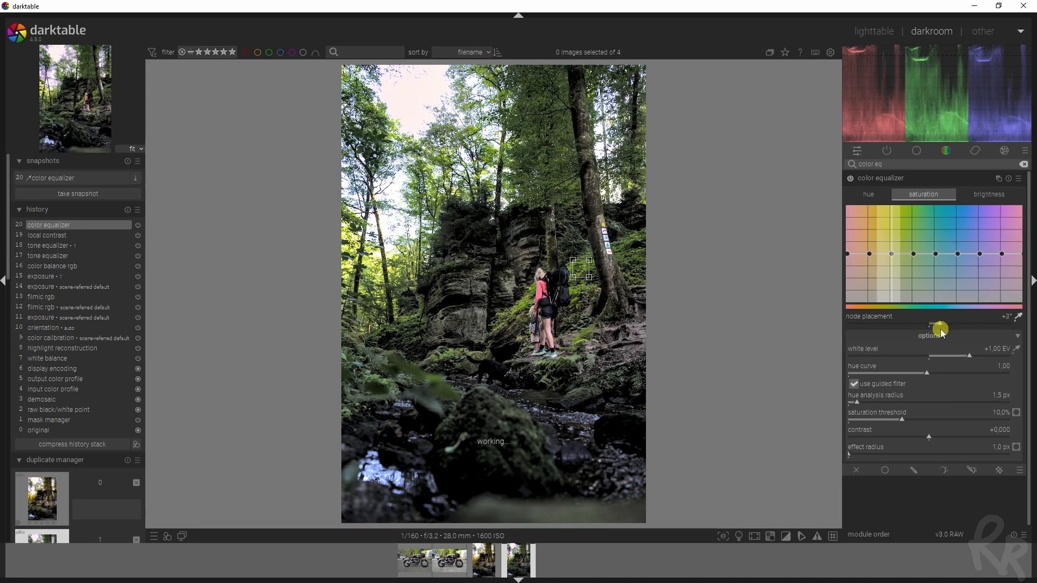
Step: Lower the sampled yellow-green node's hue to turn the leaves autumn yellow, and slightly raise its saturation
click(869, 195)
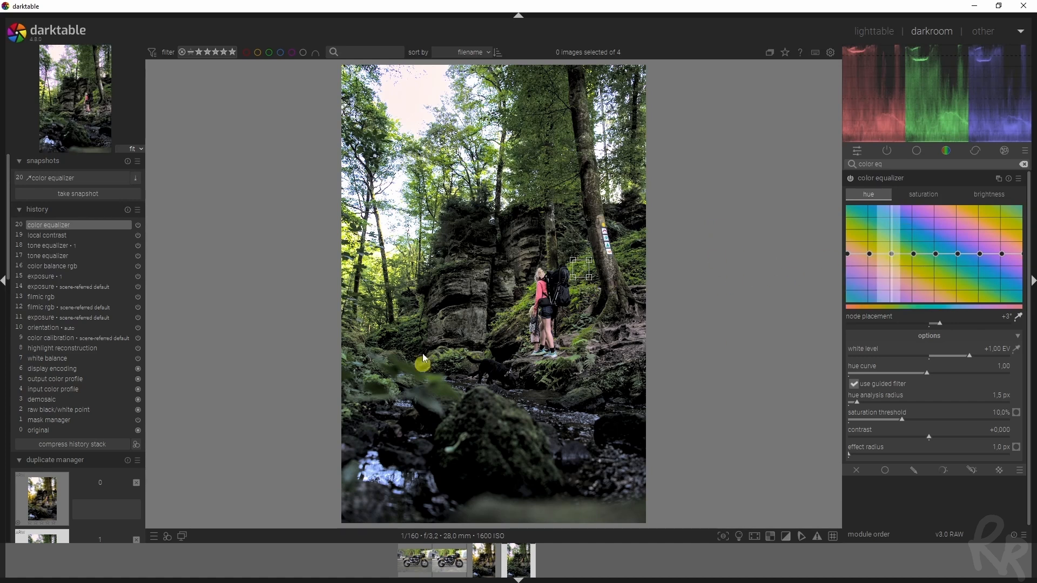
drag(891, 254, 891, 267)
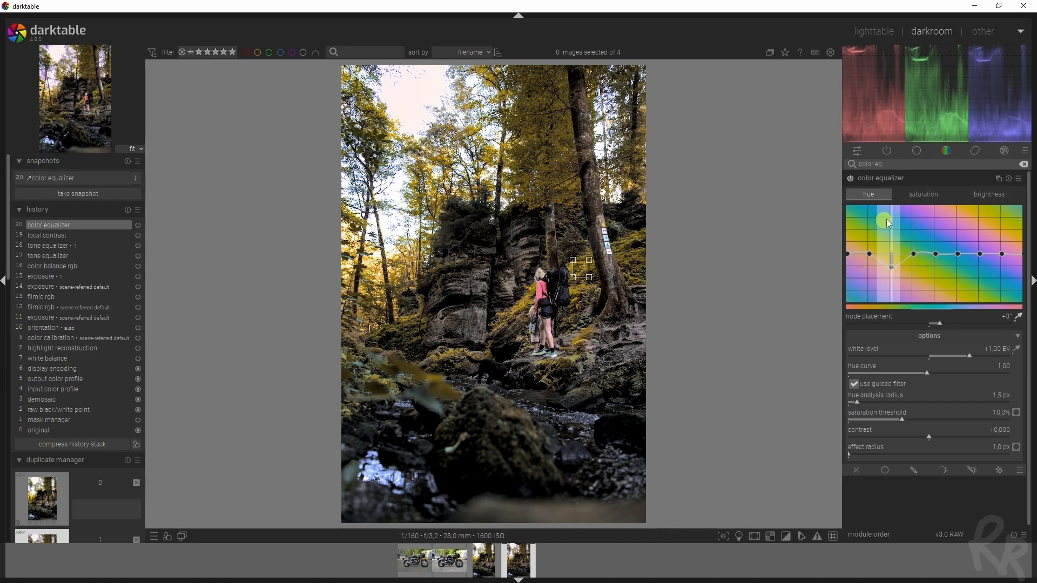
click(930, 197)
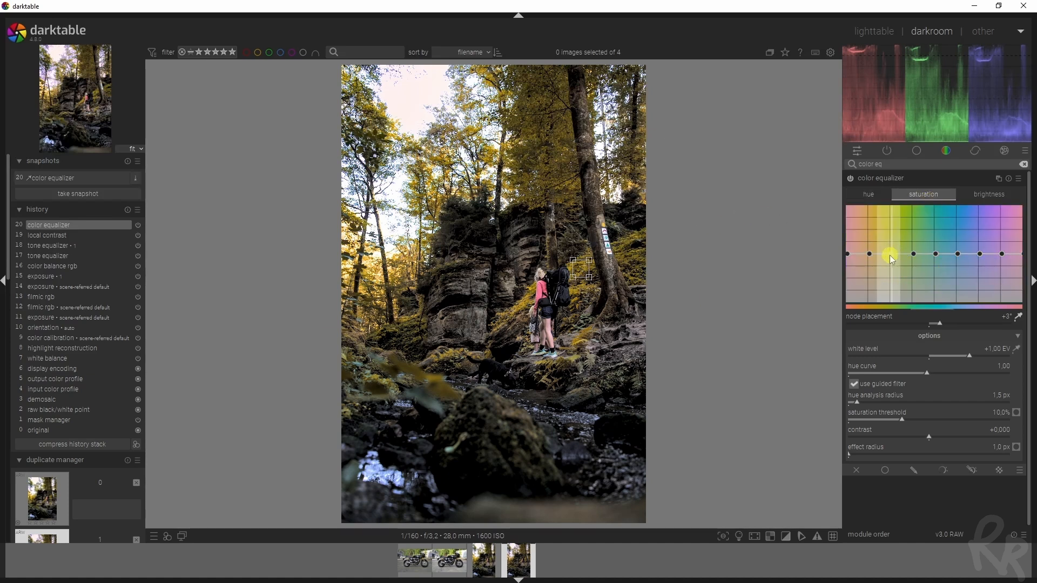
drag(891, 251, 892, 248)
mouse_move(891, 252)
mouse_down()
mouse_move(891, 265)
mouse_move(889, 250)
mouse_up()
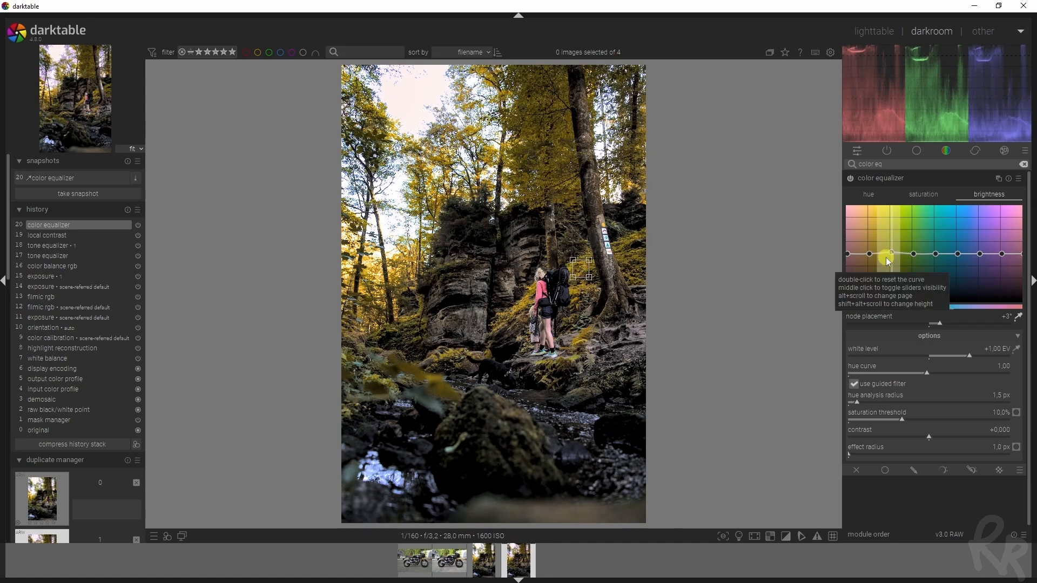
Step: Take a snapshot of the autumn edit and compare it with history step 12, filmic rgb, by moving the split line
click(903, 182)
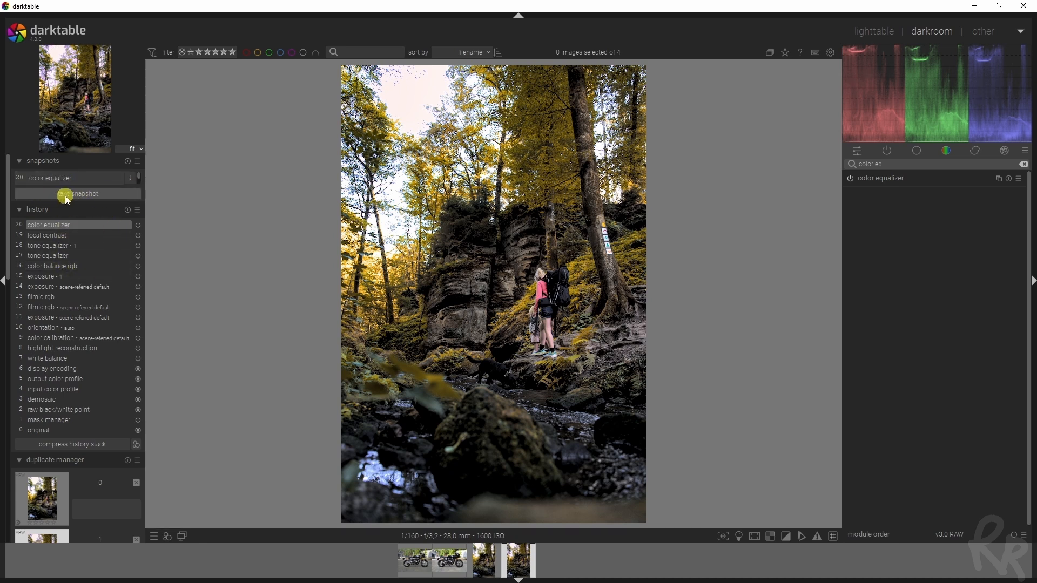
click(74, 178)
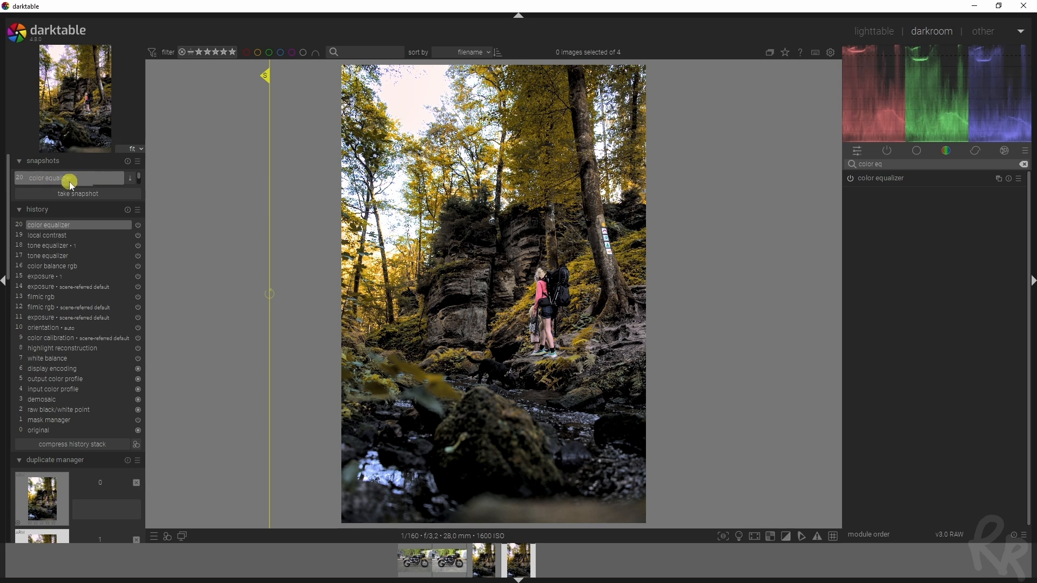
click(45, 309)
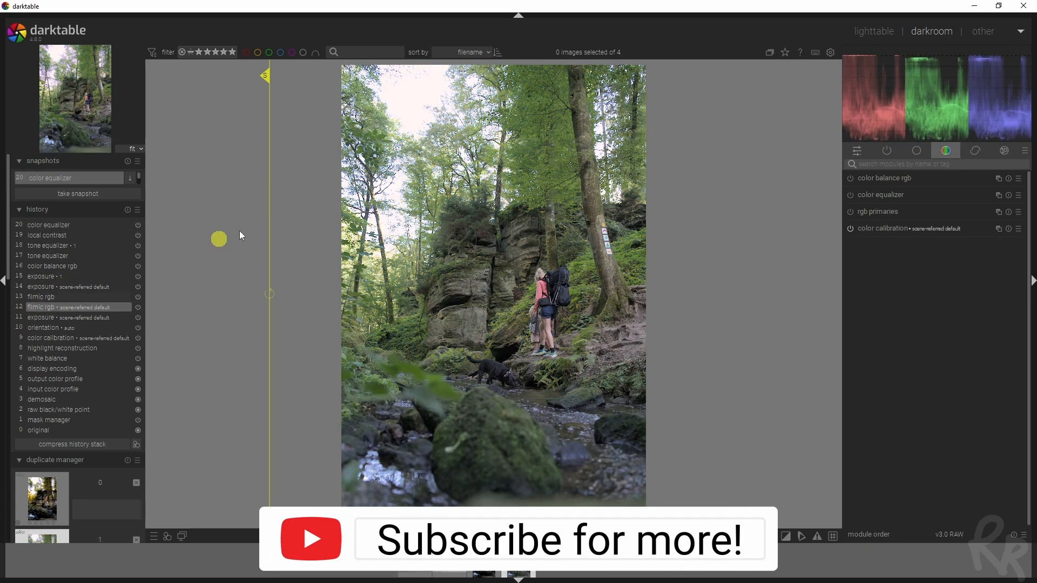
drag(270, 212, 689, 264)
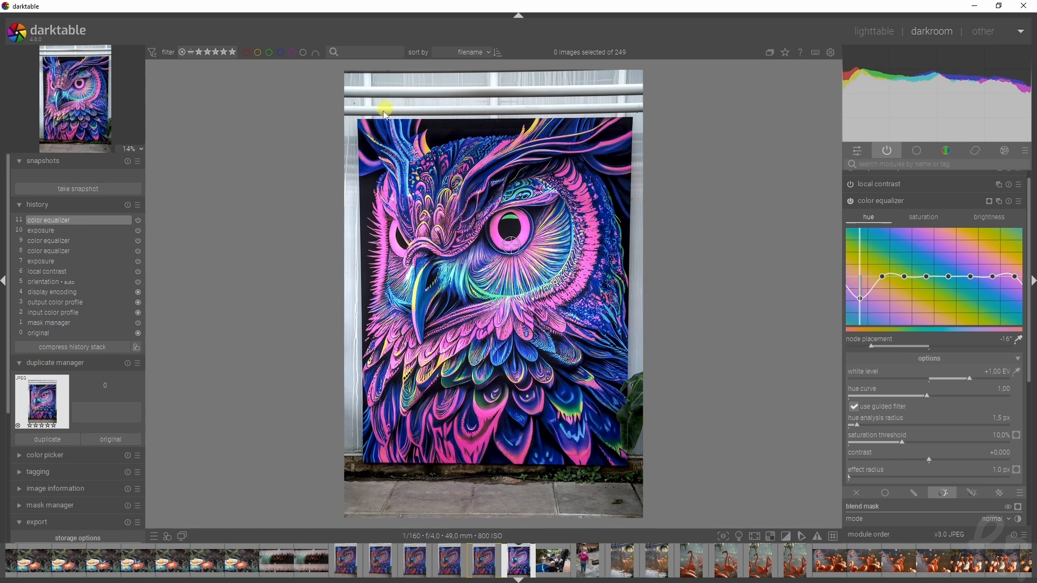
Step: Switch the color equalizer off and on to compare the owl mural's colors before and after the hue change
click(850, 201)
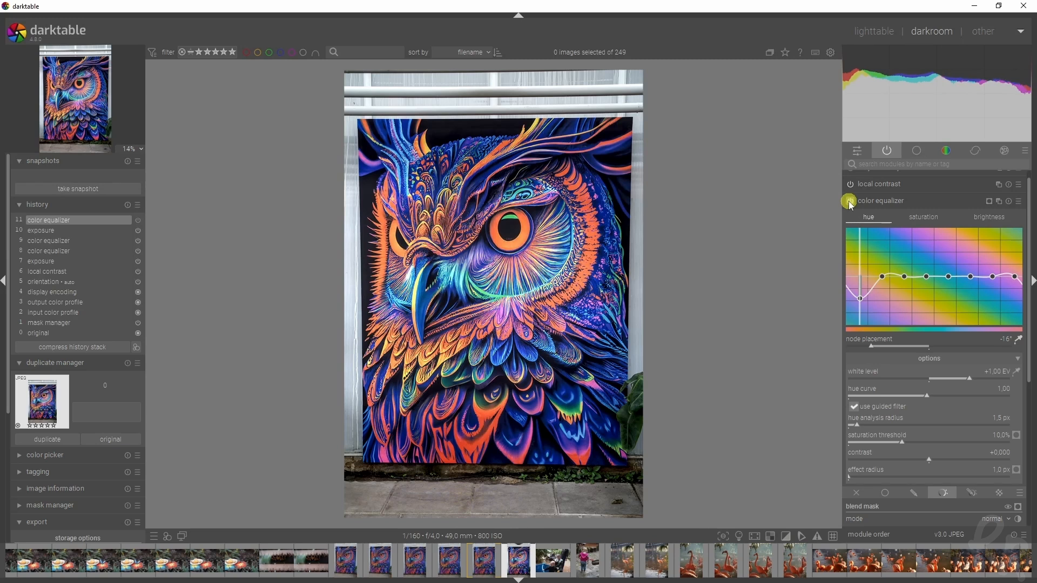
click(850, 201)
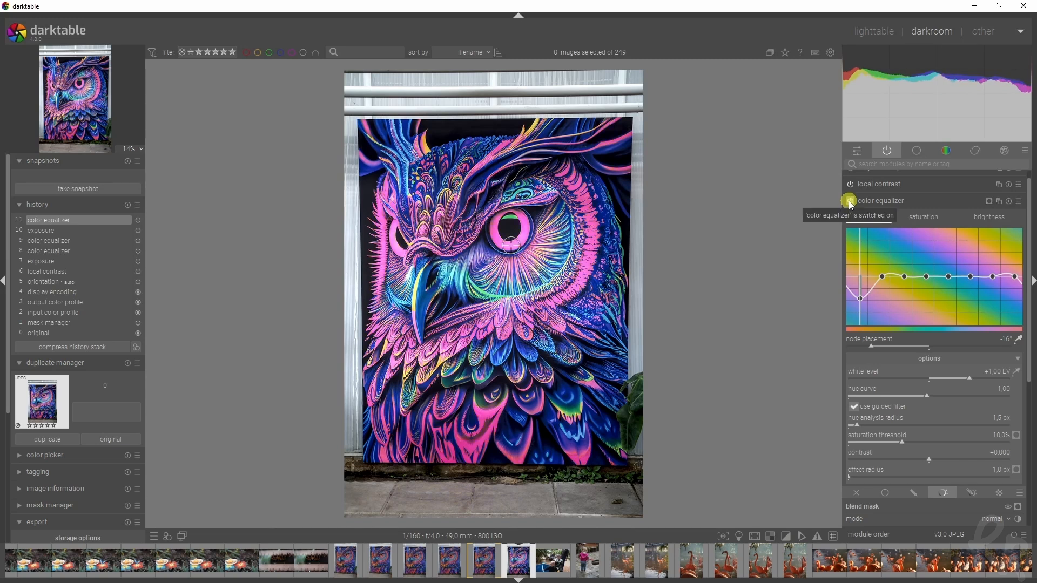
click(850, 201)
click(850, 201)
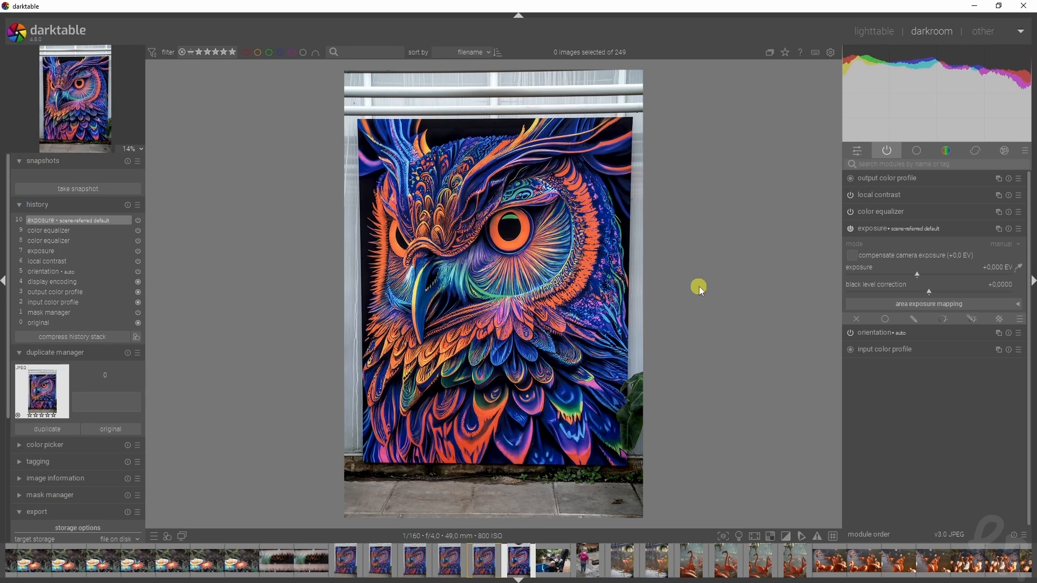
Step: Expand the exposure module and set its blending to a drawn mask
click(898, 237)
click(902, 232)
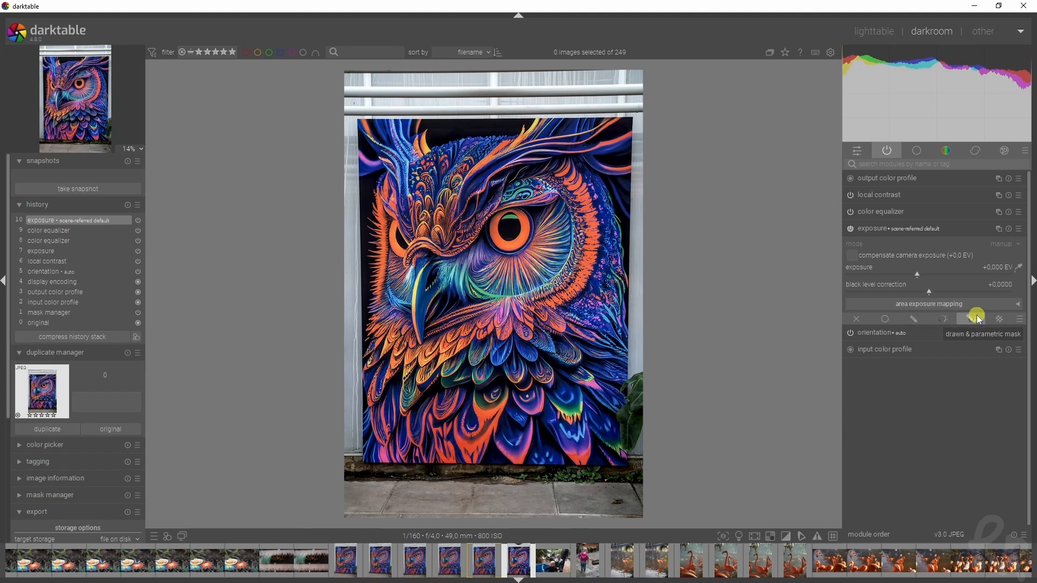
click(914, 318)
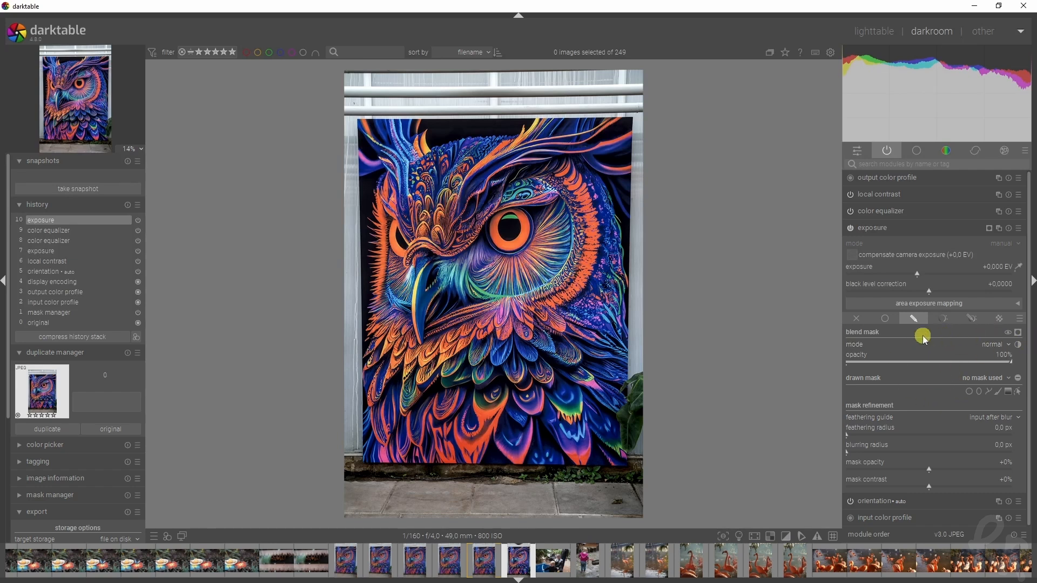
Step: Examine the exposure module's mask overlay and the list of existing shapes that can be added to the drawn mask
click(1018, 332)
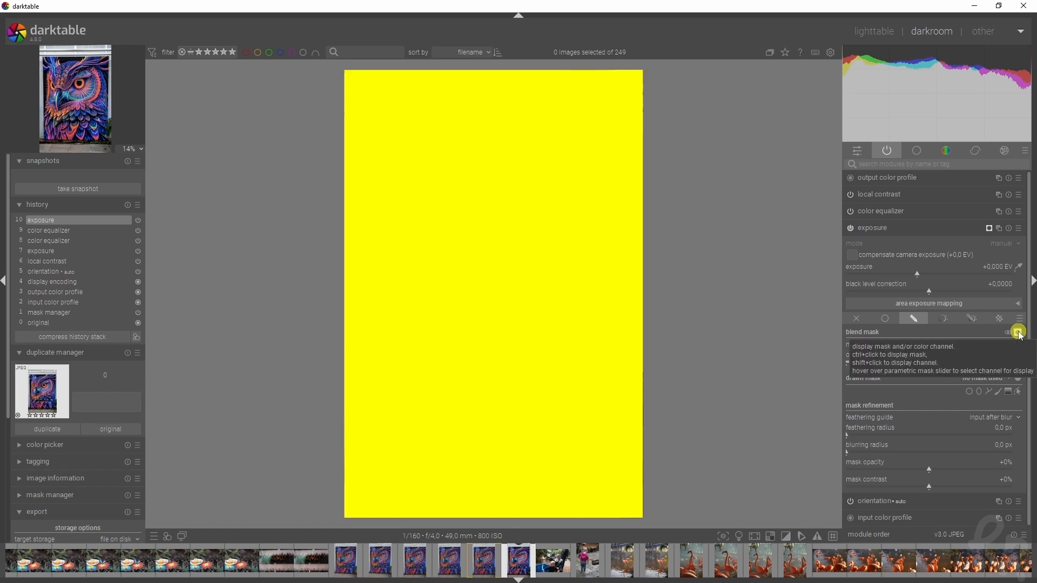
click(1019, 333)
click(1019, 334)
click(1019, 333)
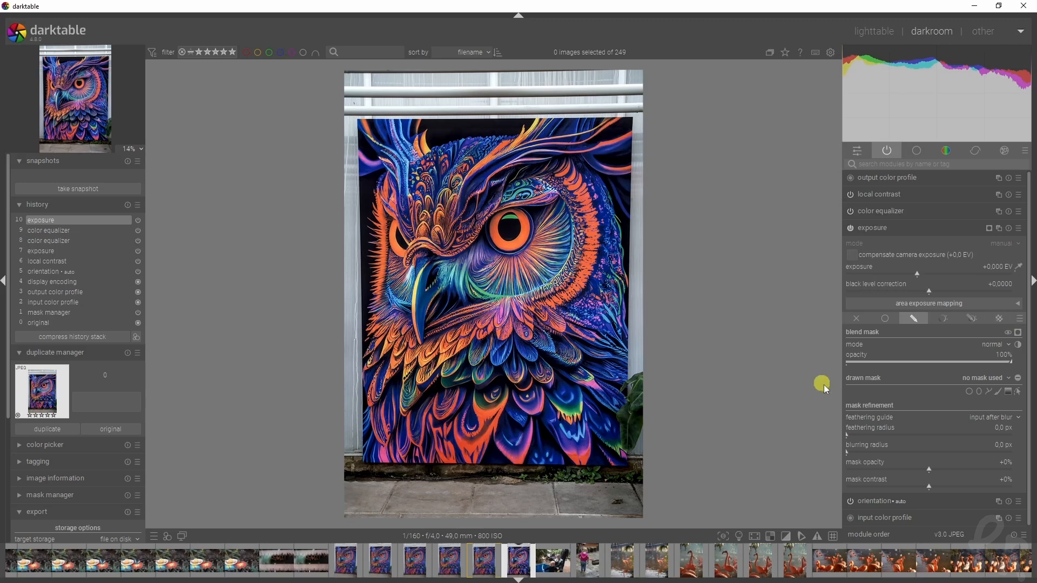
click(984, 379)
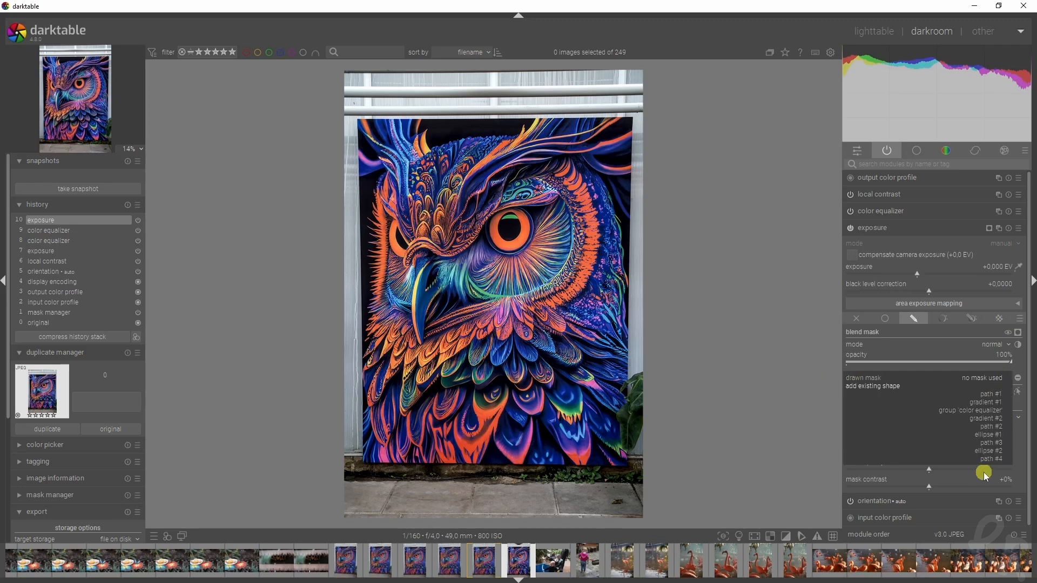
click(985, 378)
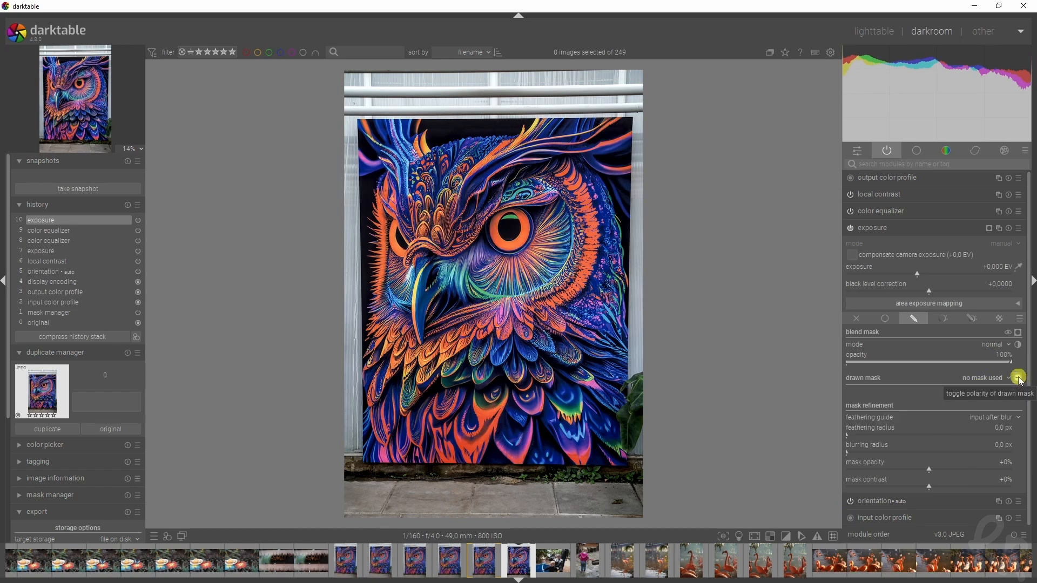
Step: Paint a brush mask over the owl's face, with the mask overlay displayed, and invert the drawn mask's polarity
click(998, 390)
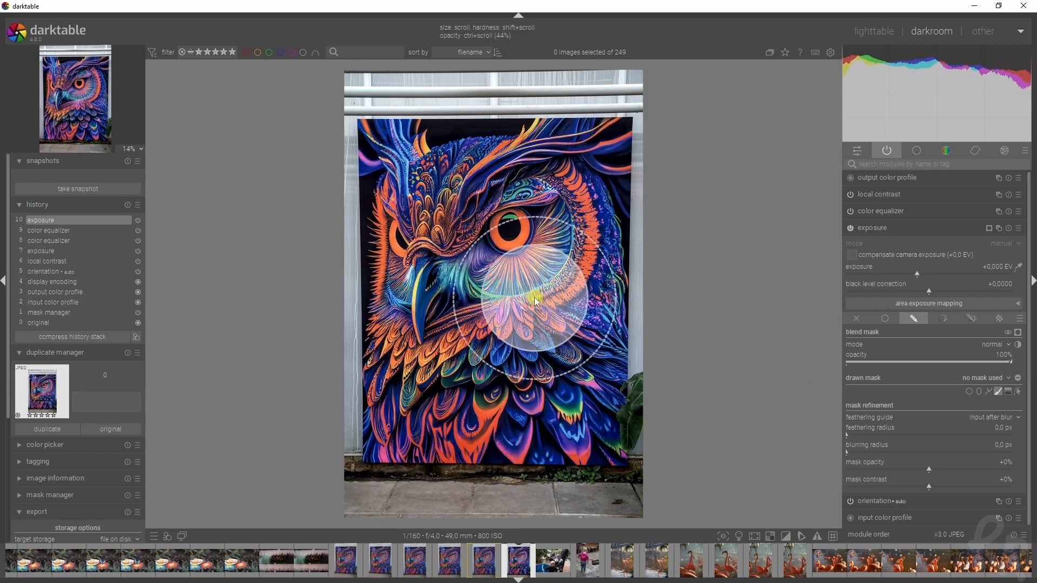
drag(492, 355, 502, 309)
click(1016, 333)
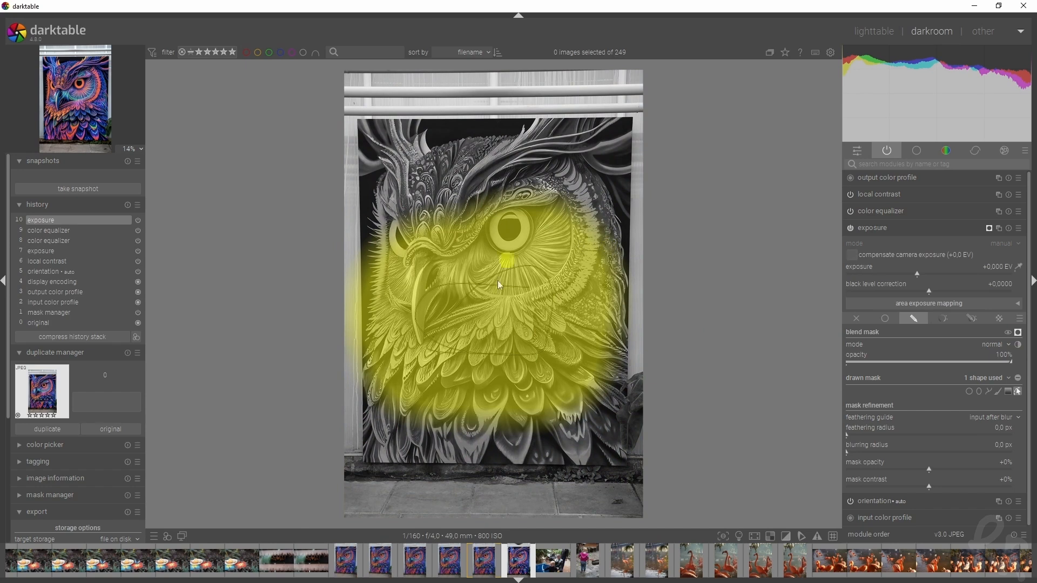
click(1018, 379)
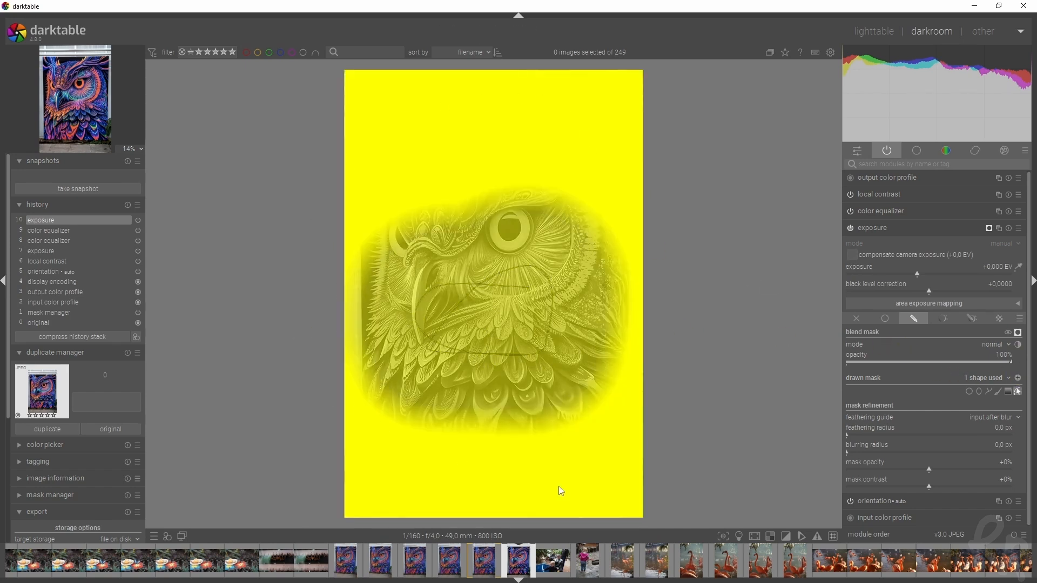
Step: Try a mask opacity of -67%, reset it, and remove the brush shape with the mask overlay hidden
drag(919, 471, 873, 465)
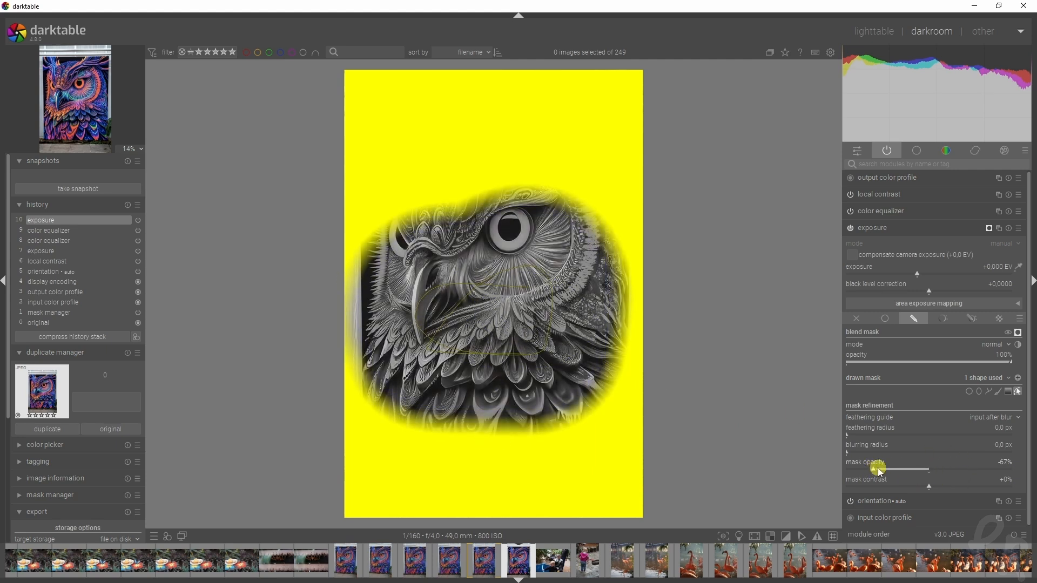
double_click(917, 469)
click(1018, 333)
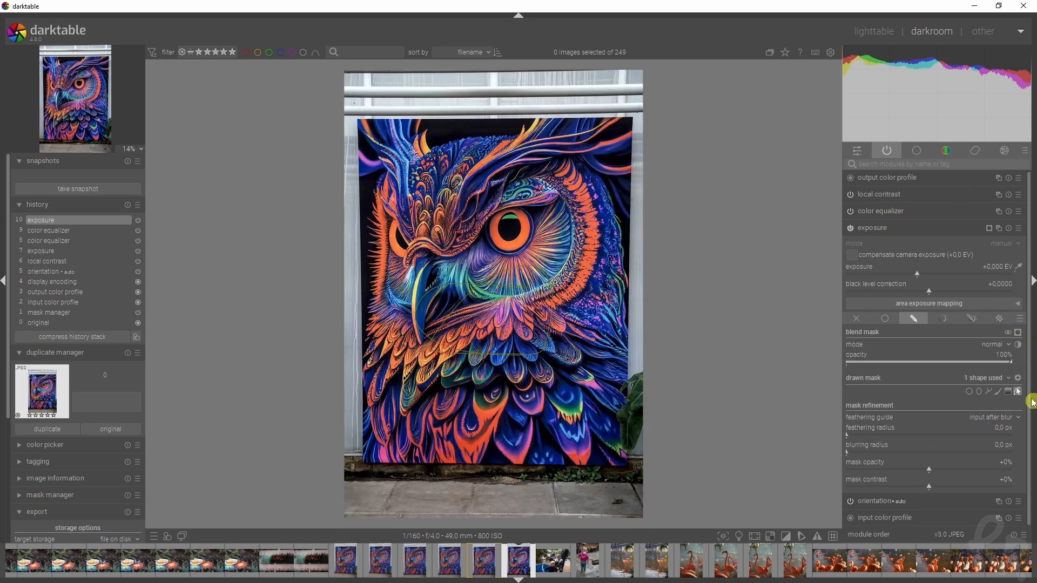
right_click(493, 317)
Step: Try a circle mask over the owl's eye, adjusting its size, and remove it
click(968, 392)
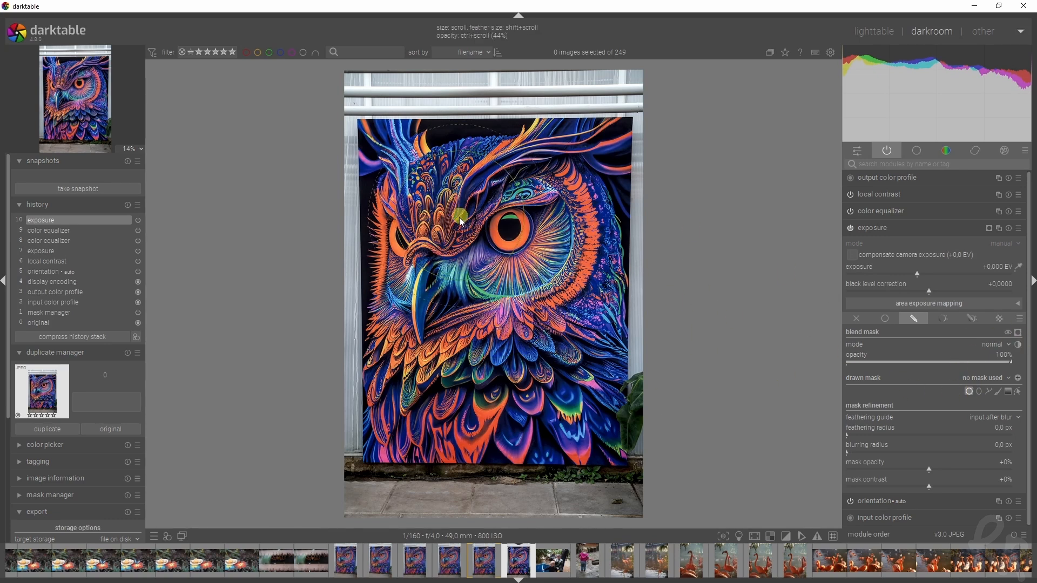
click(513, 262)
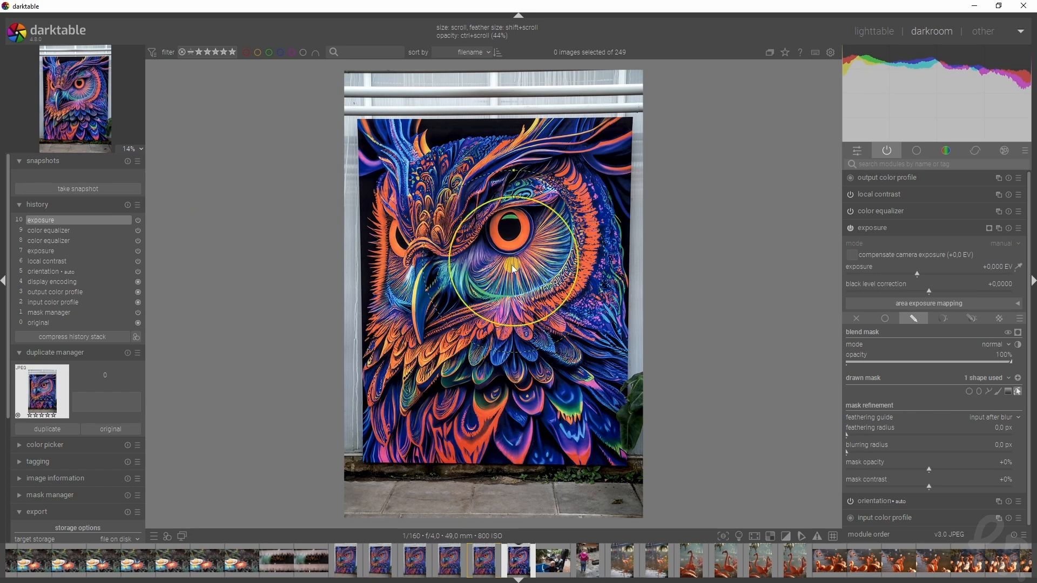
drag(513, 199, 518, 156)
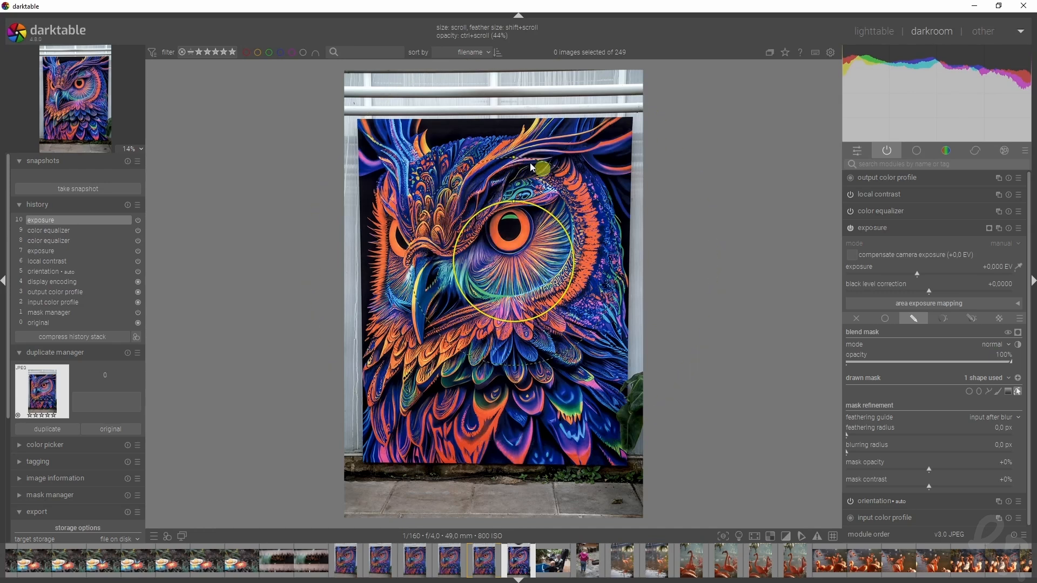
right_click(504, 259)
Step: Try an ellipse mask below the owl's eye, reshaping its outline and feather with the mask overlay shown, and remove it
click(503, 303)
drag(483, 164, 492, 240)
click(1018, 333)
drag(477, 105, 495, 226)
drag(622, 287, 655, 287)
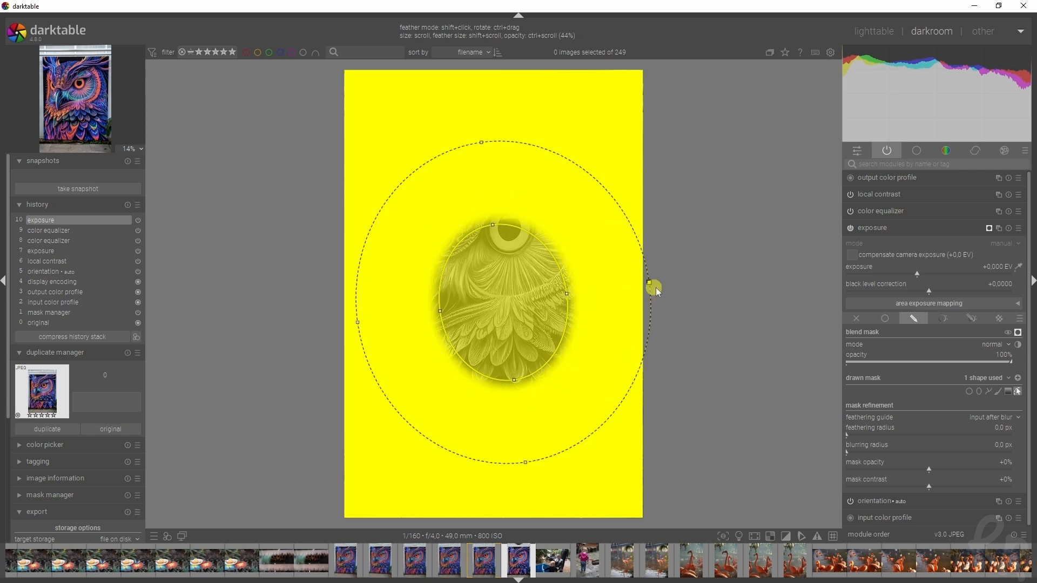
right_click(508, 289)
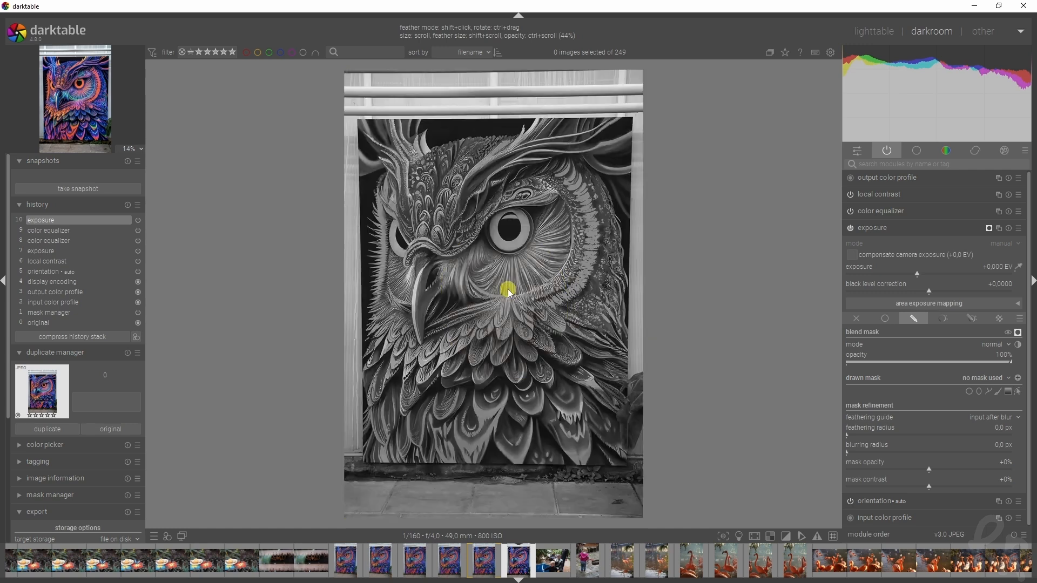
Step: Draw a closed path mask around the owl's face and chest
click(990, 392)
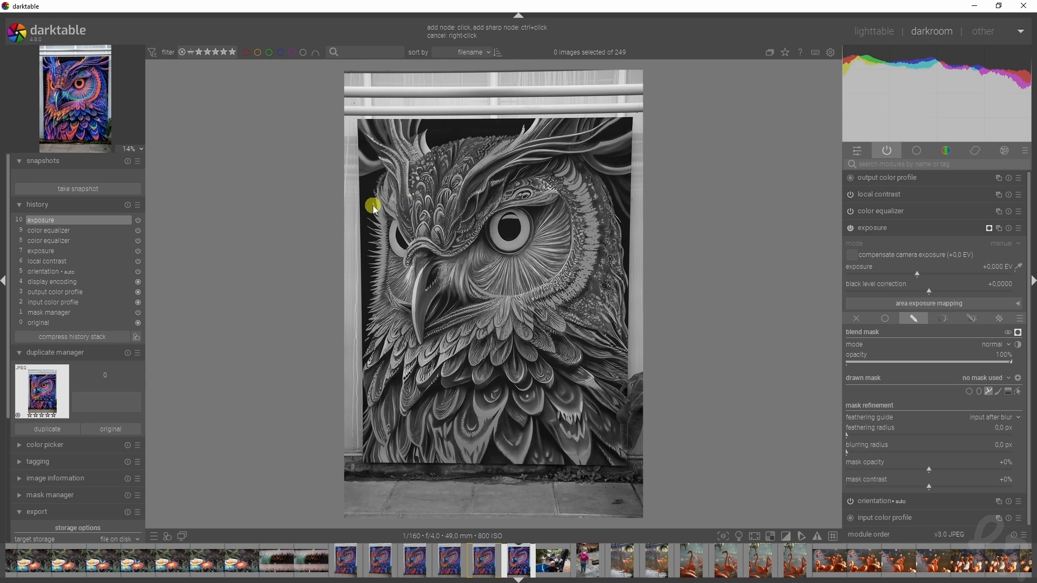
click(453, 151)
click(390, 393)
click(618, 393)
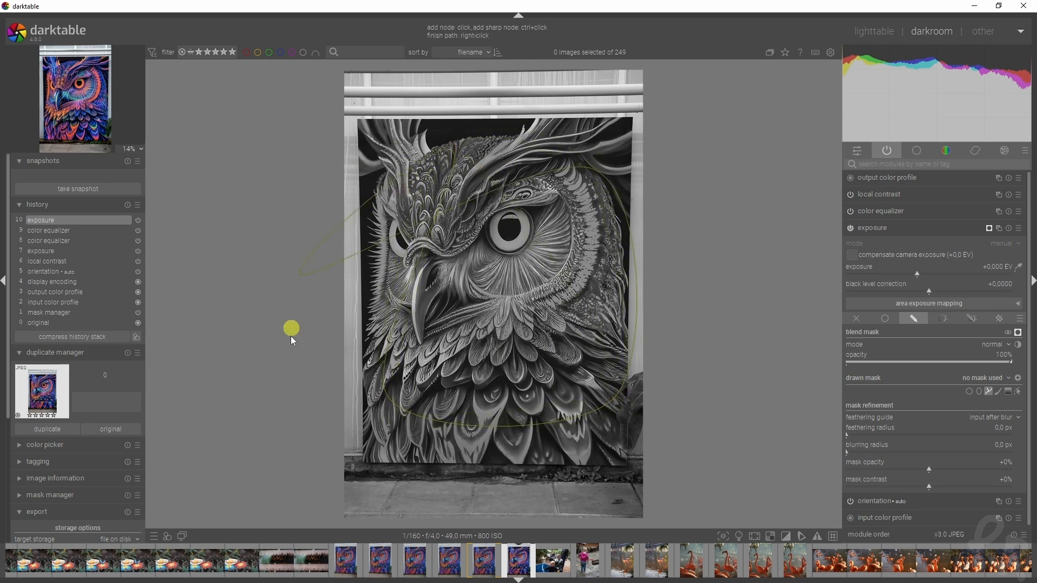
right_click(532, 148)
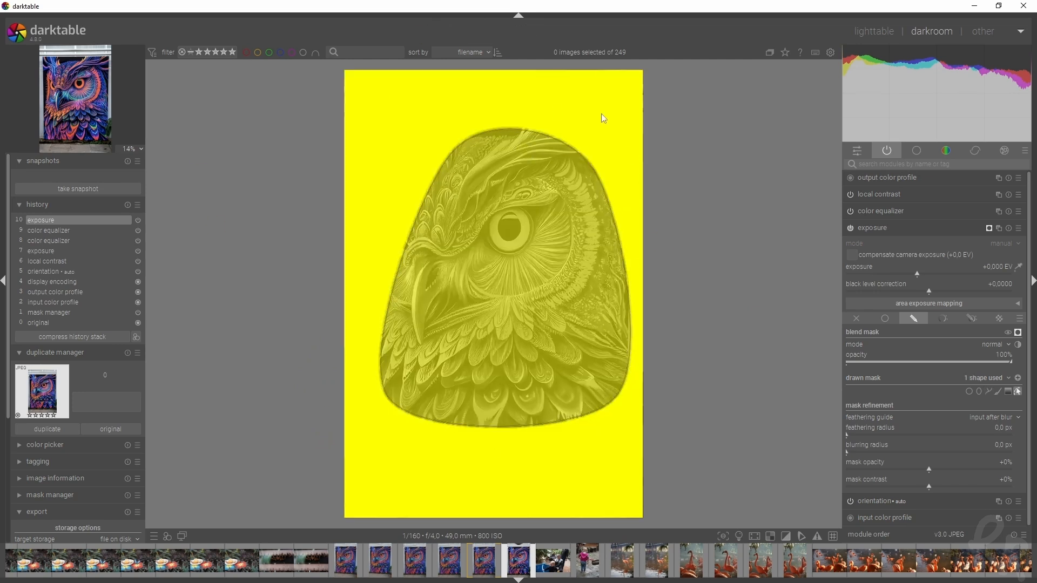
Step: Restore the drawn mask's normal polarity, remove the path shape and hide the mask overlay
click(1018, 380)
right_click(490, 255)
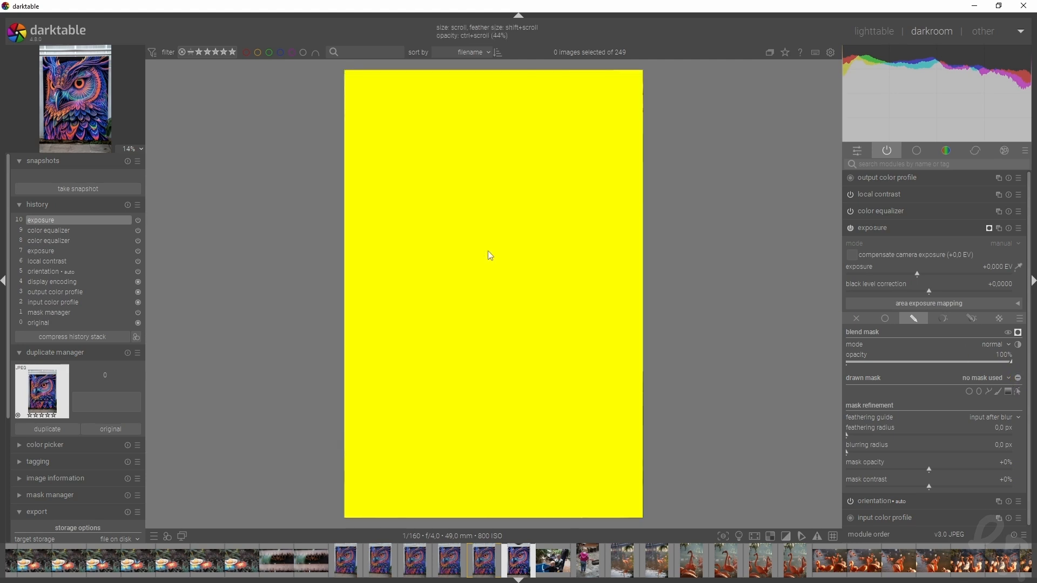
click(1018, 333)
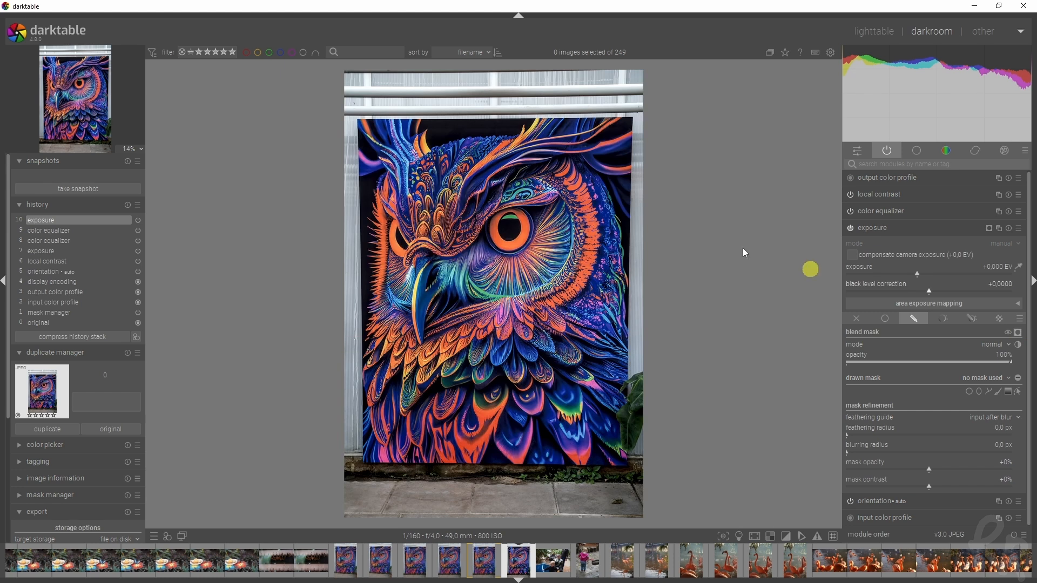
Step: Place a horizontal gradient mask across the middle of the owl mural and set the exposure to +3.614 EV
click(1008, 393)
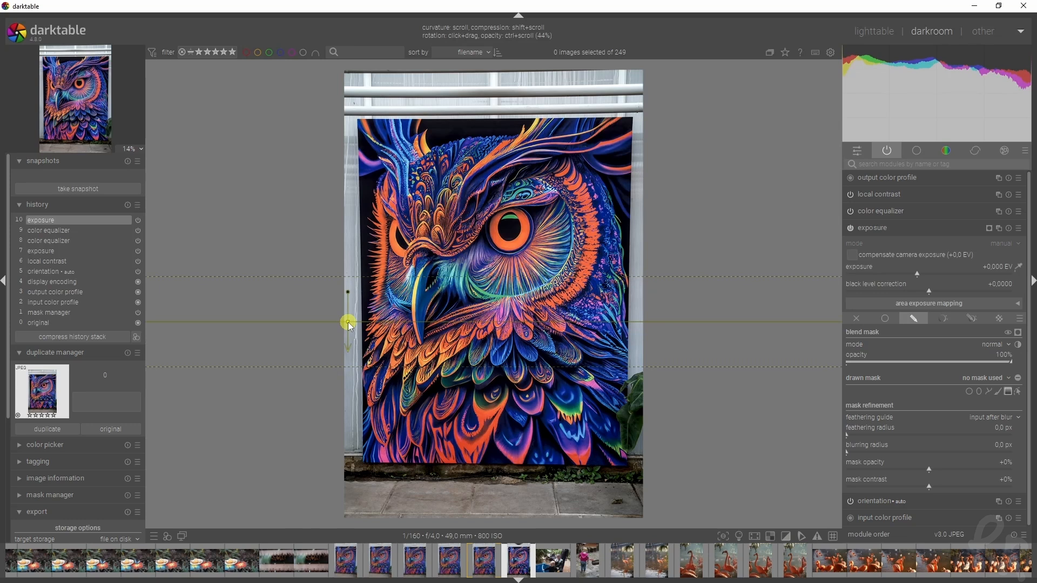
click(353, 322)
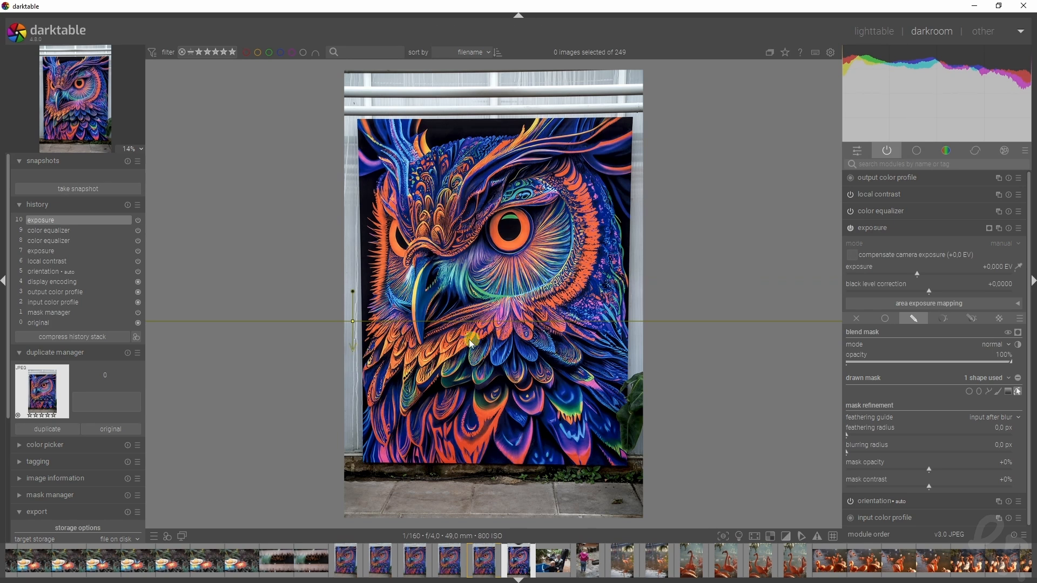
drag(921, 273, 1001, 273)
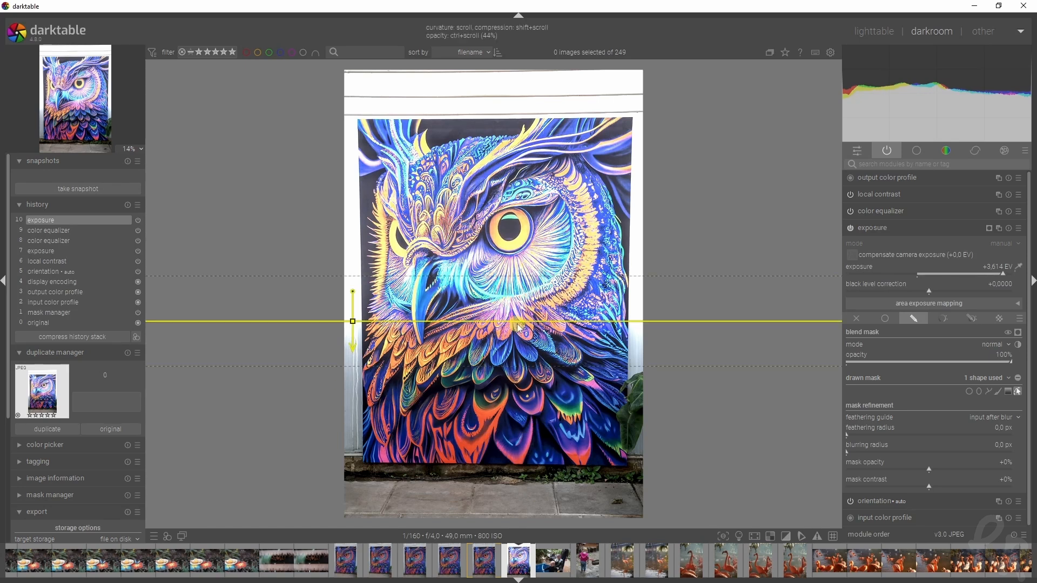
Step: Set the gradient mask's compression to about 13% and bend it to a curvature of -4.50%
scroll(517, 323, up, 3)
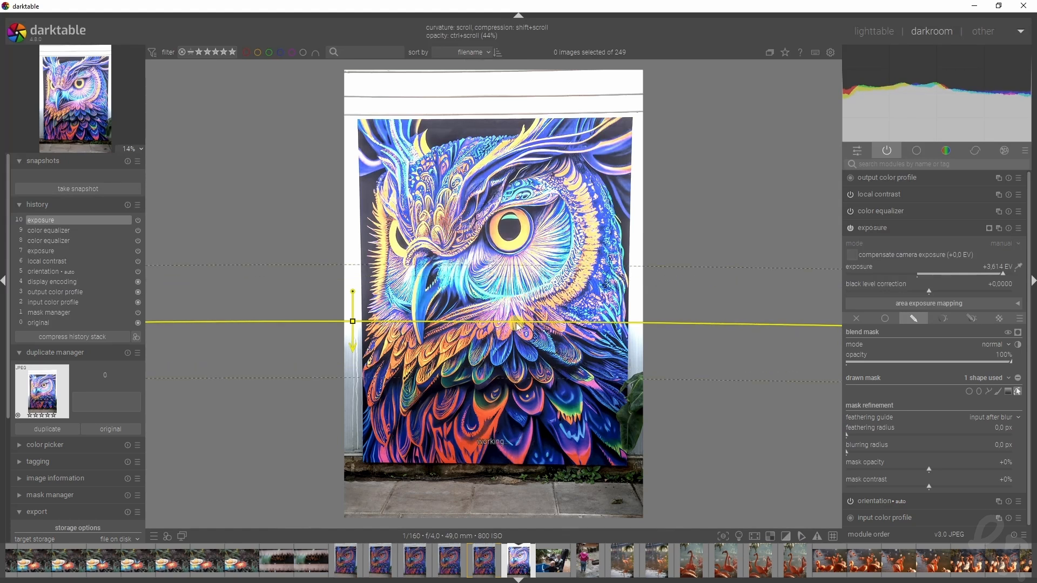
scroll(516, 323, up, 7)
scroll(517, 324, down, 5)
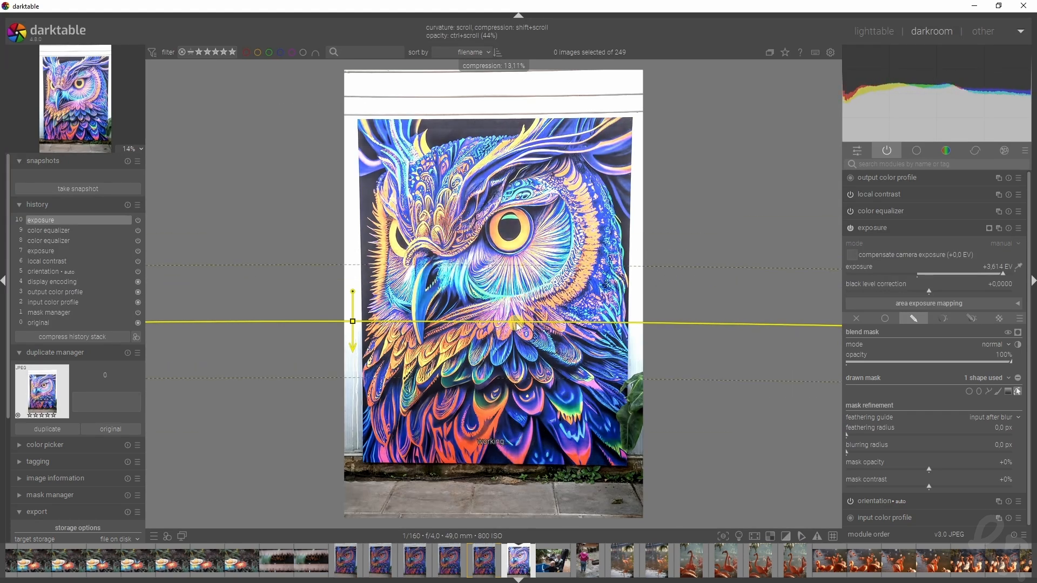
scroll(523, 326, down, 7)
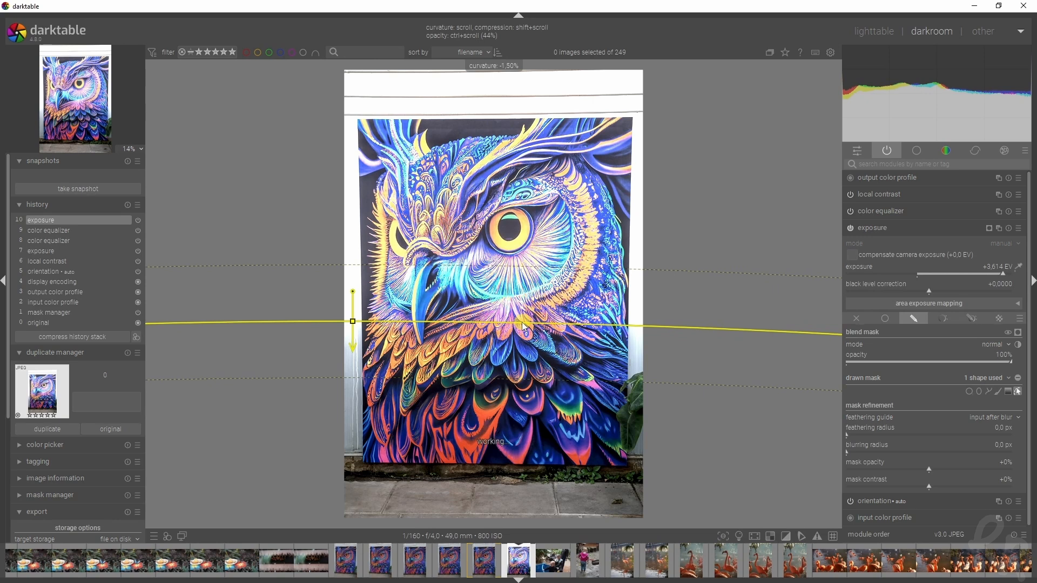
scroll(523, 326, up, 2)
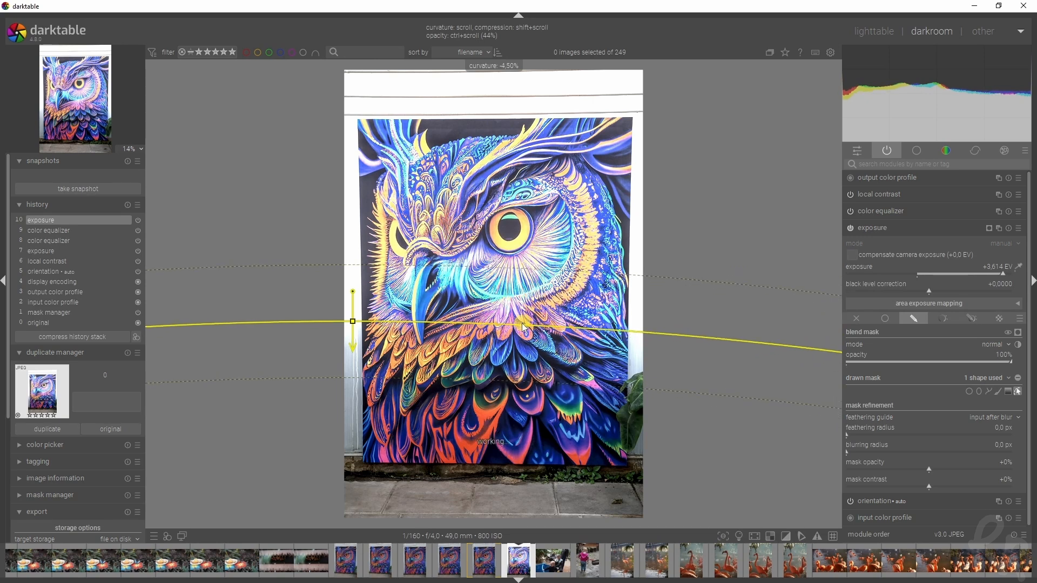
Step: Remove the gradient mask from the exposure module, reset its parameters and set the exposure to +1.523 EV
right_click(523, 326)
click(1008, 227)
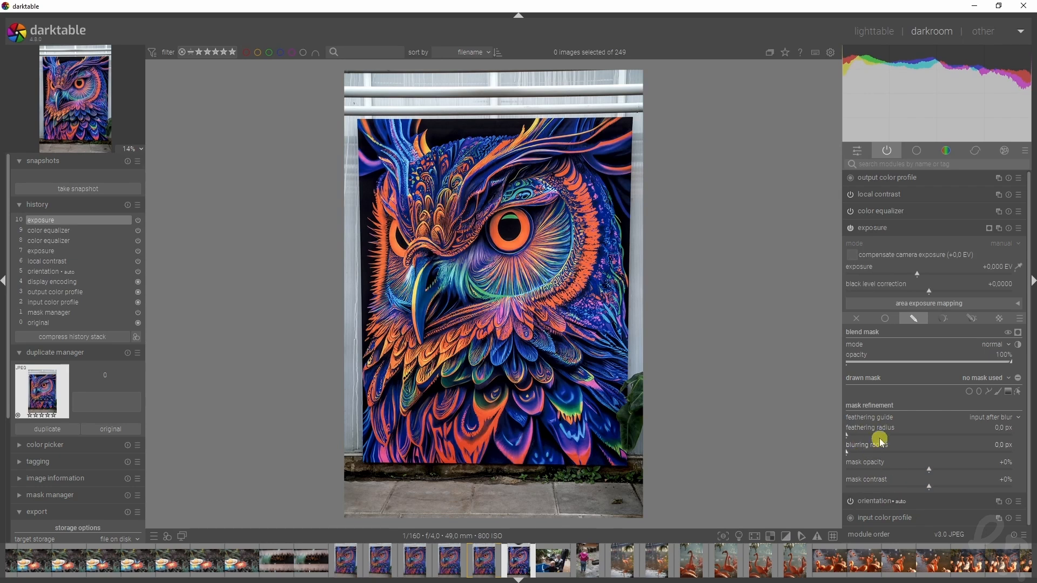
click(953, 273)
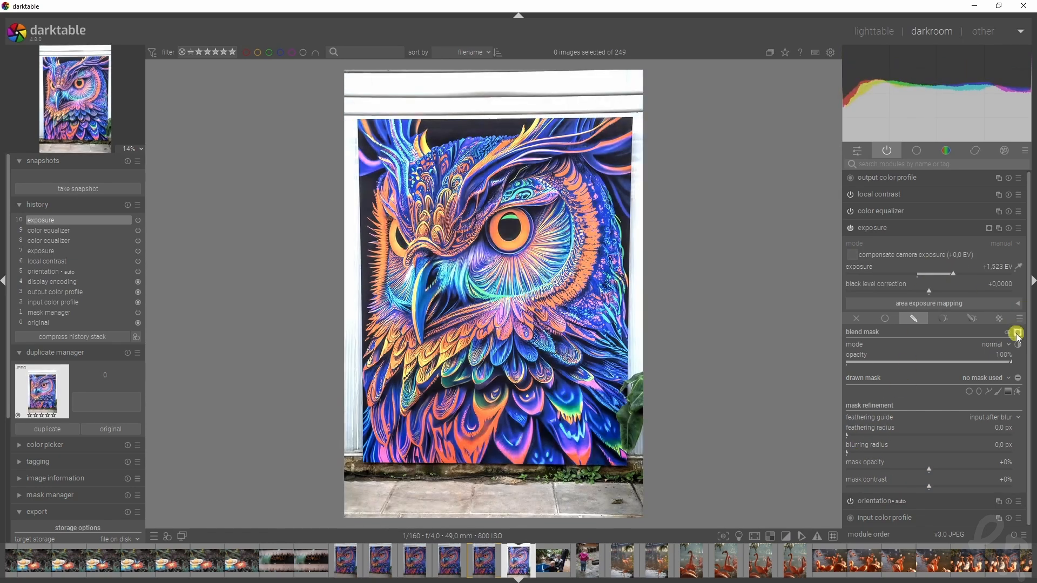
Step: Display the exposure mask overlay and paint a freehand brush mask over the owl's eyes, beak and cheek
click(1018, 332)
click(998, 394)
mouse_move(515, 276)
mouse_down()
mouse_move(499, 335)
mouse_move(492, 287)
mouse_move(531, 318)
mouse_up()
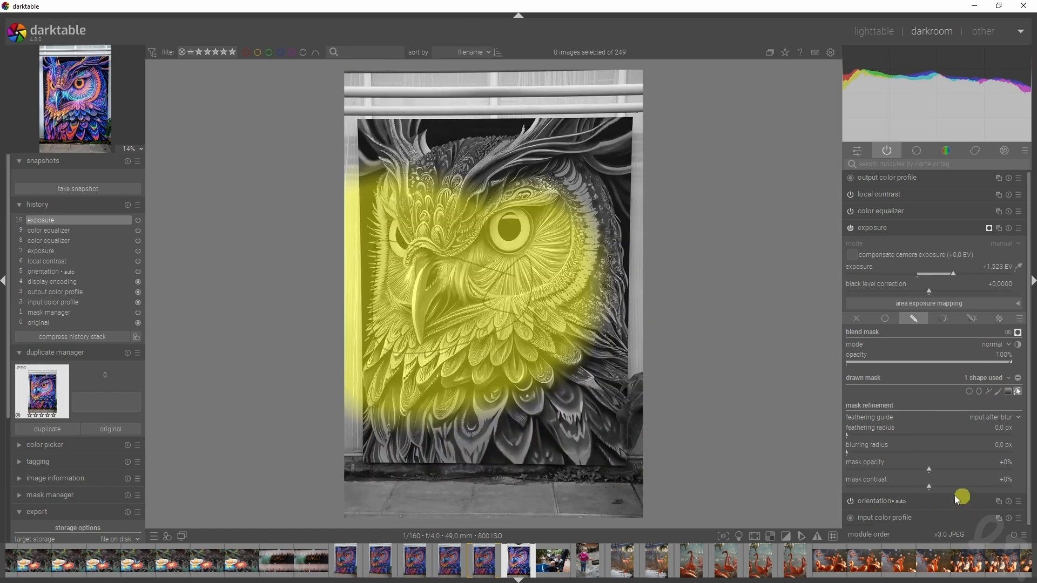
Step: Try a feathering radius of 163.1 px and a blurring radius of 88.0 px on the brush mask, and reset both
drag(889, 430, 954, 435)
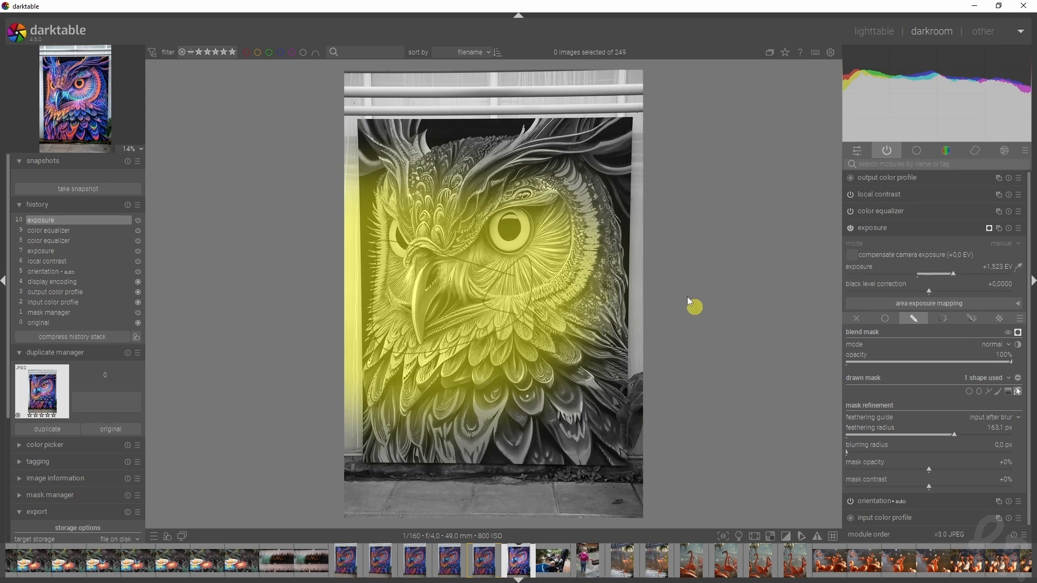
drag(863, 454, 949, 461)
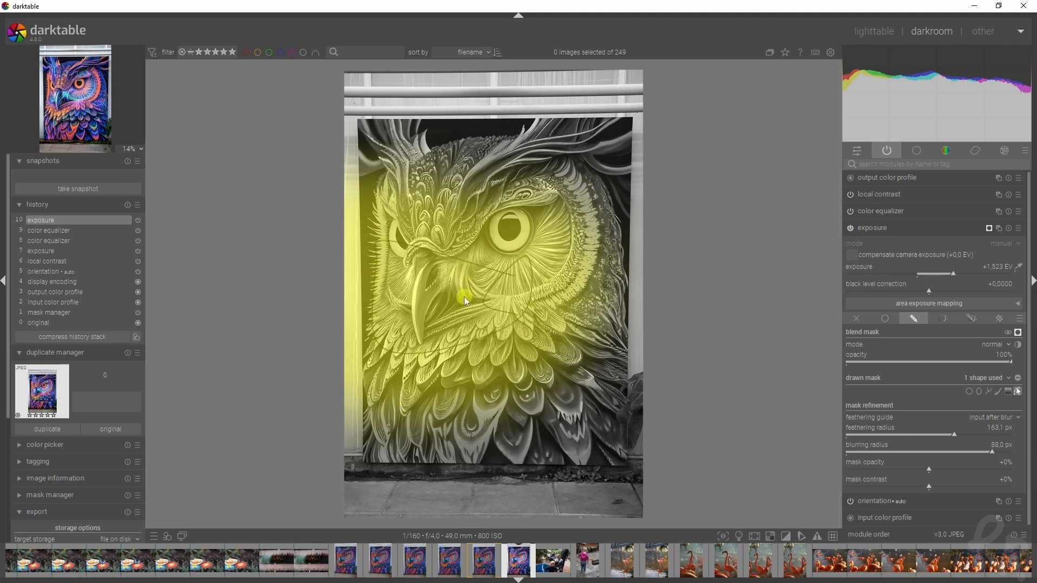
double_click(932, 432)
double_click(918, 448)
Step: Vary the brush mask's opacity up to +43% and down to -5%, and try out the mask contrast before resetting it
drag(929, 469, 1033, 480)
double_click(937, 471)
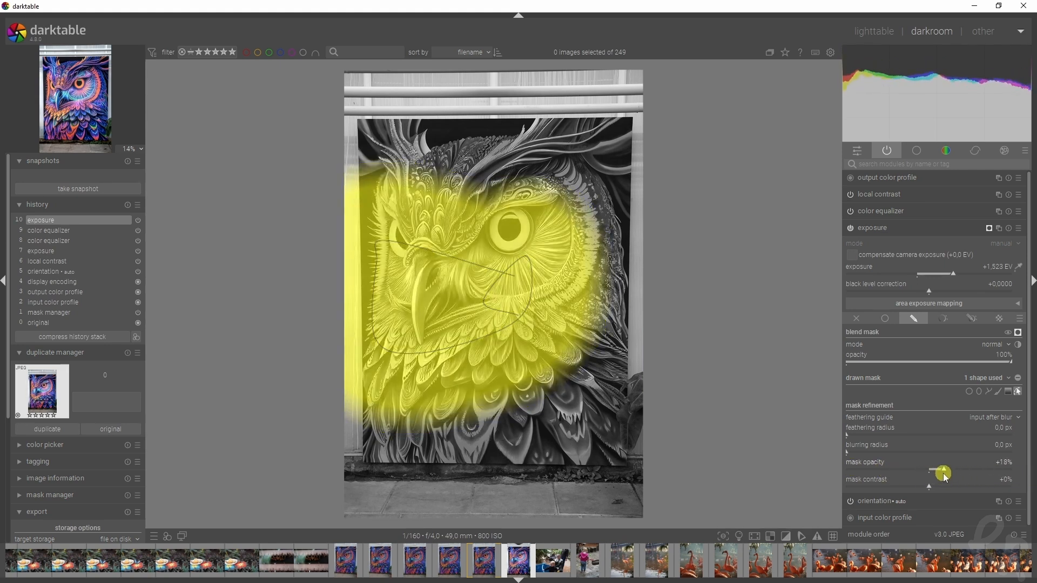
mouse_move(928, 488)
mouse_down()
mouse_move(849, 491)
mouse_move(1011, 491)
mouse_move(923, 491)
mouse_move(933, 494)
mouse_up()
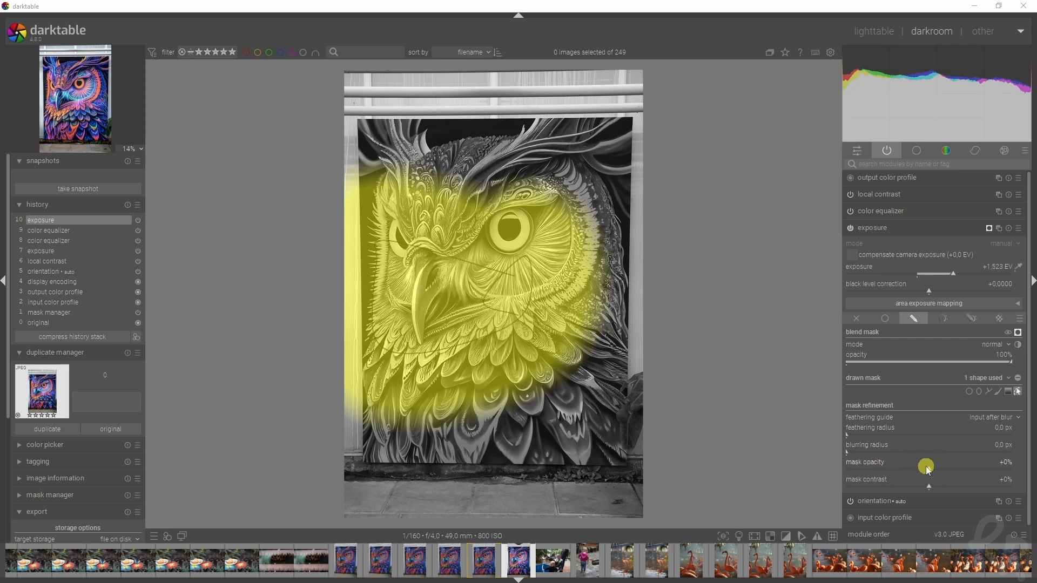
drag(931, 465, 967, 476)
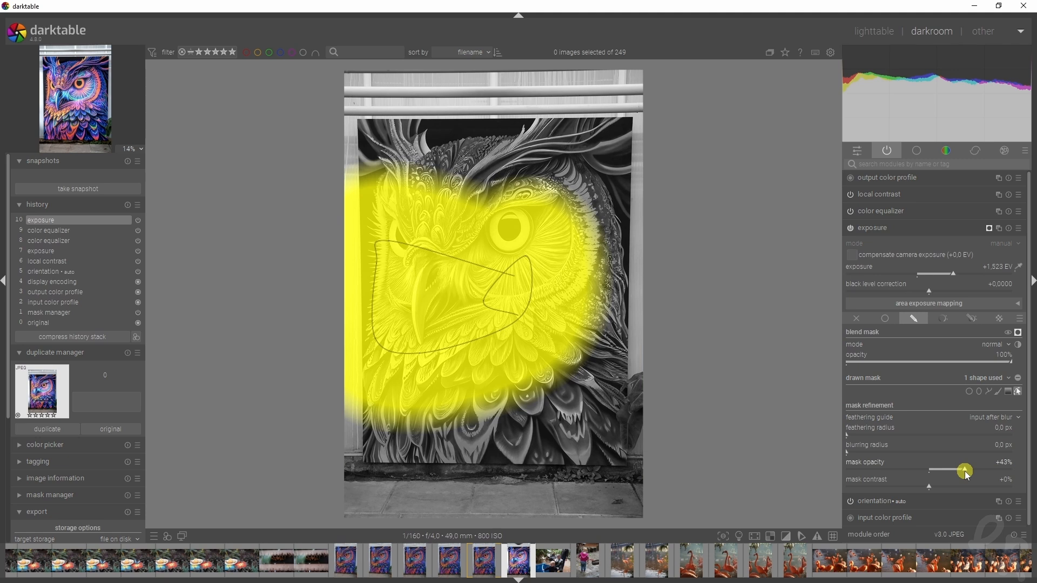
drag(966, 474, 924, 467)
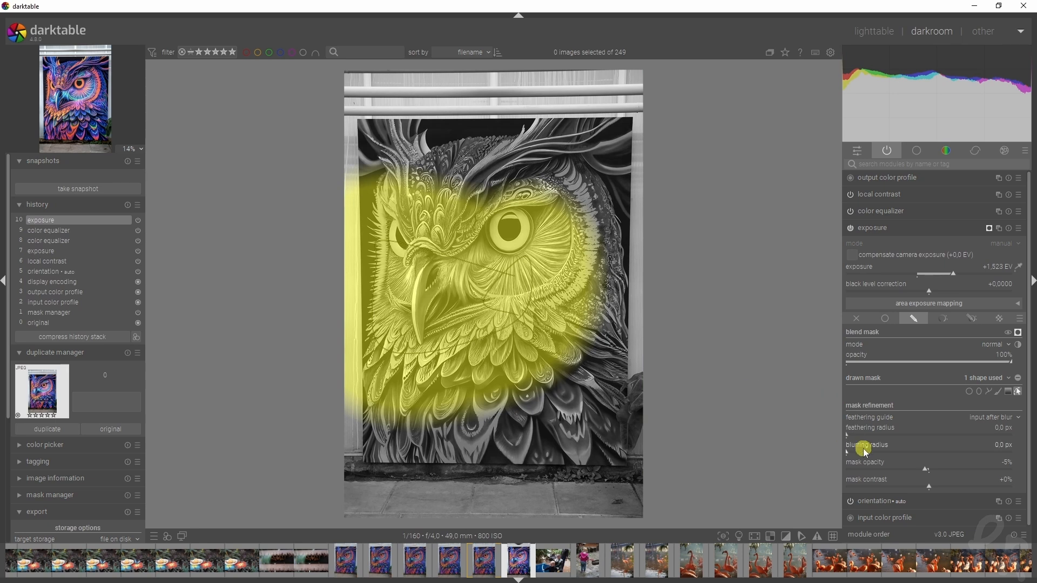
mouse_move(922, 488)
mouse_down()
mouse_move(874, 492)
mouse_move(974, 491)
mouse_move(796, 486)
mouse_move(960, 491)
mouse_move(925, 485)
mouse_up()
double_click(924, 485)
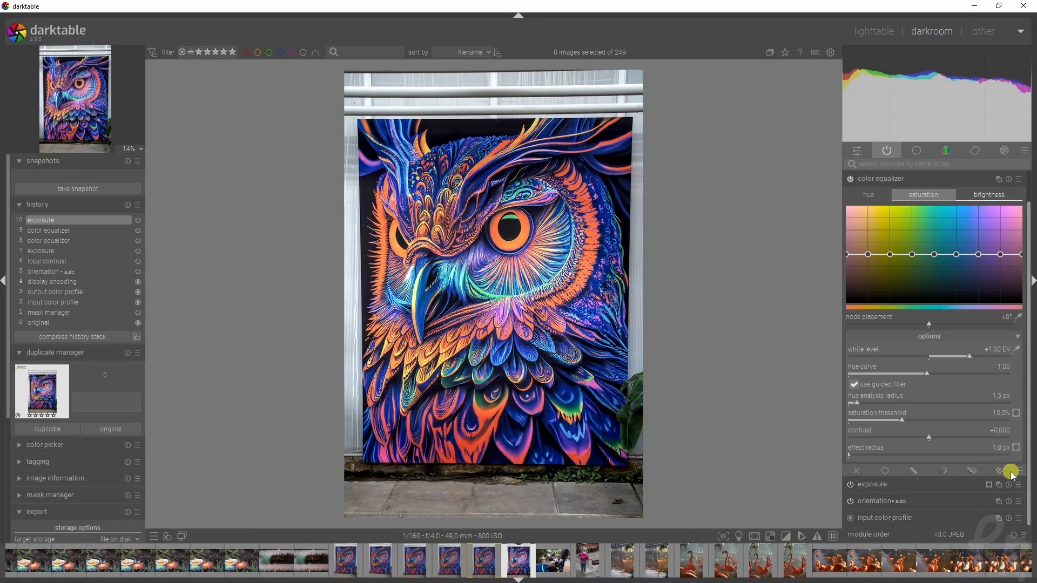
Step: Enable a parametric mask on the color equalizer and go through its g, R, G and B channel ranges
click(939, 473)
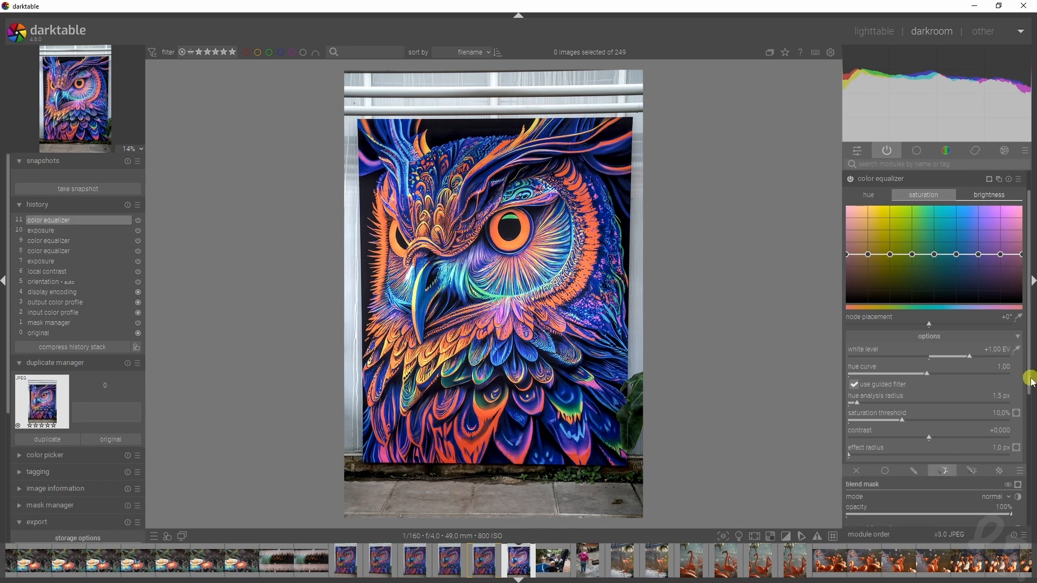
drag(1031, 379, 1028, 479)
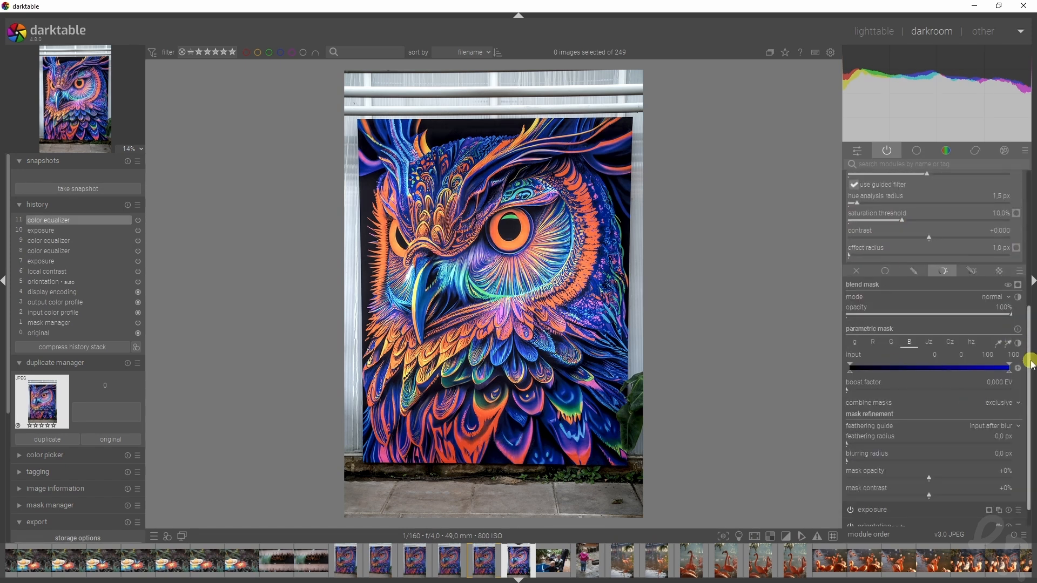
drag(1031, 360, 1028, 349)
click(854, 361)
click(873, 360)
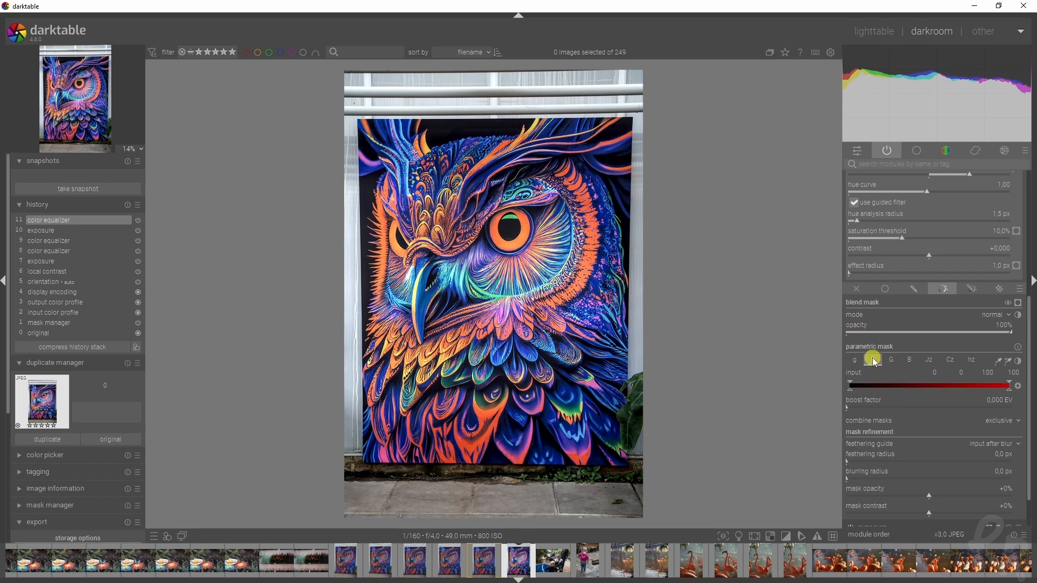
click(891, 360)
click(910, 360)
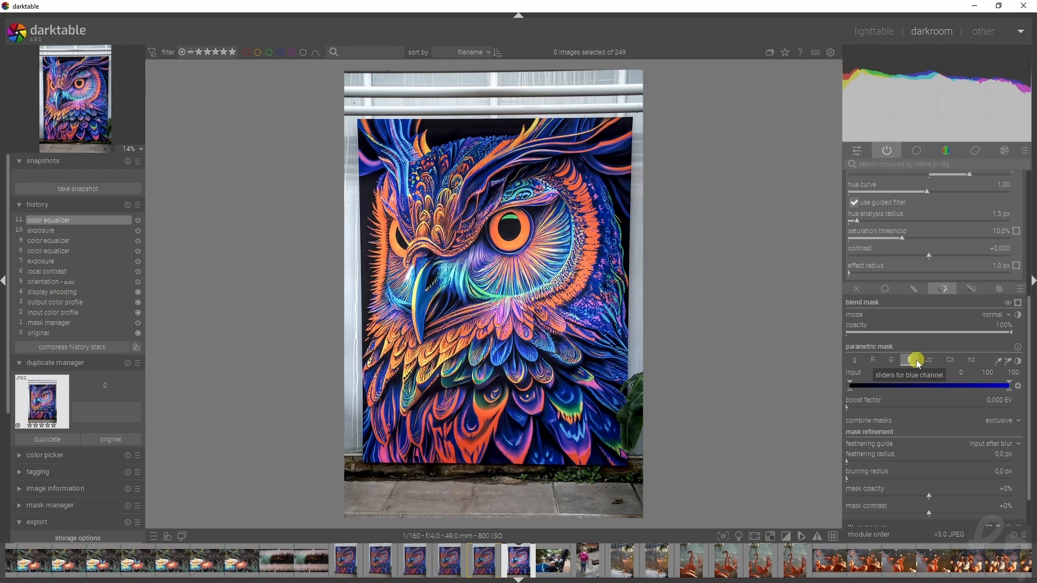
Step: Sample the eye's orange in the parametric mask's hz channel, display the mask and narrow the hue range to 24, 24, 57, 76
click(971, 359)
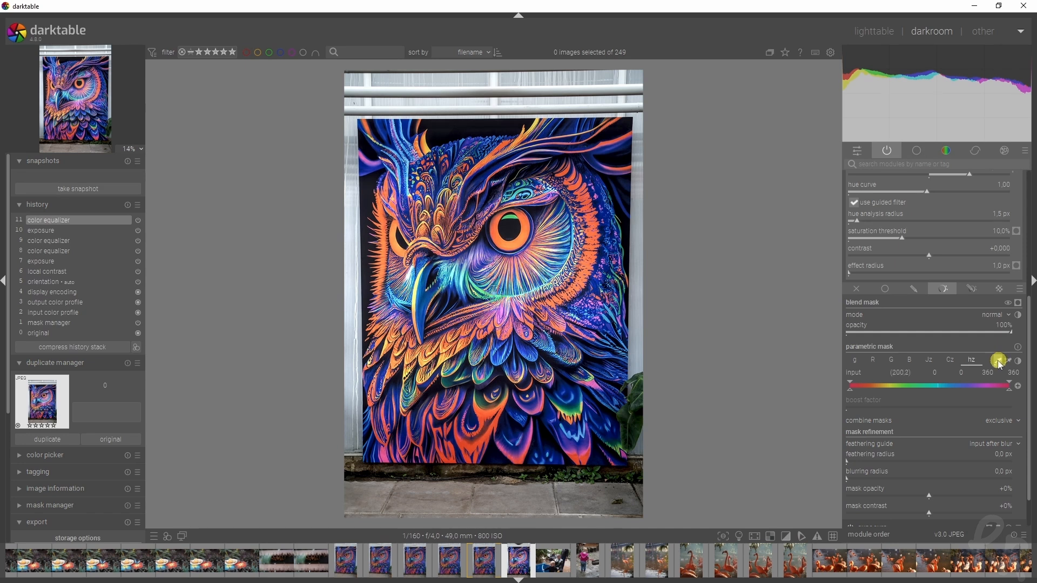
drag(524, 233, 510, 245)
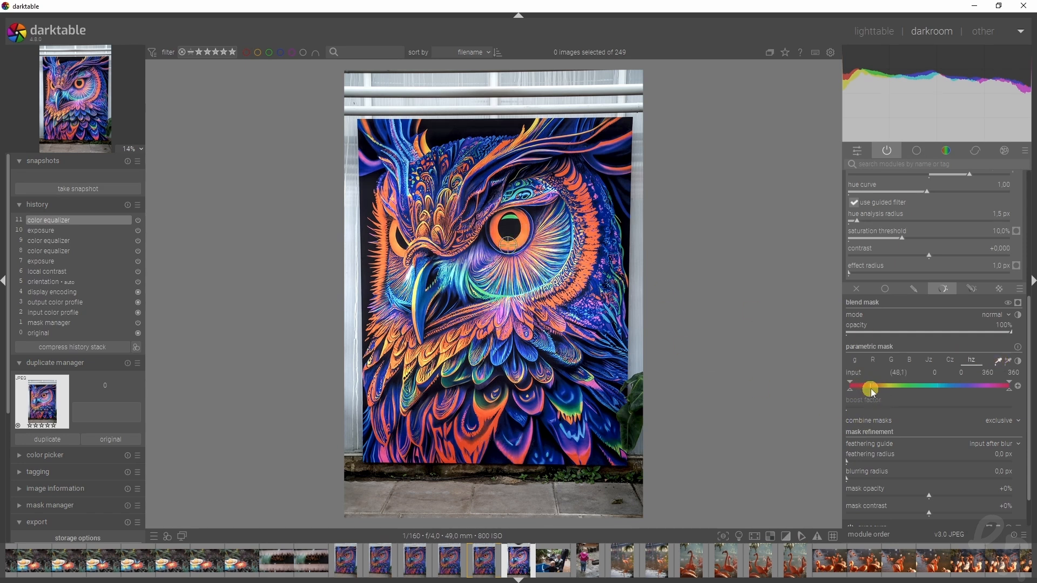
click(1018, 302)
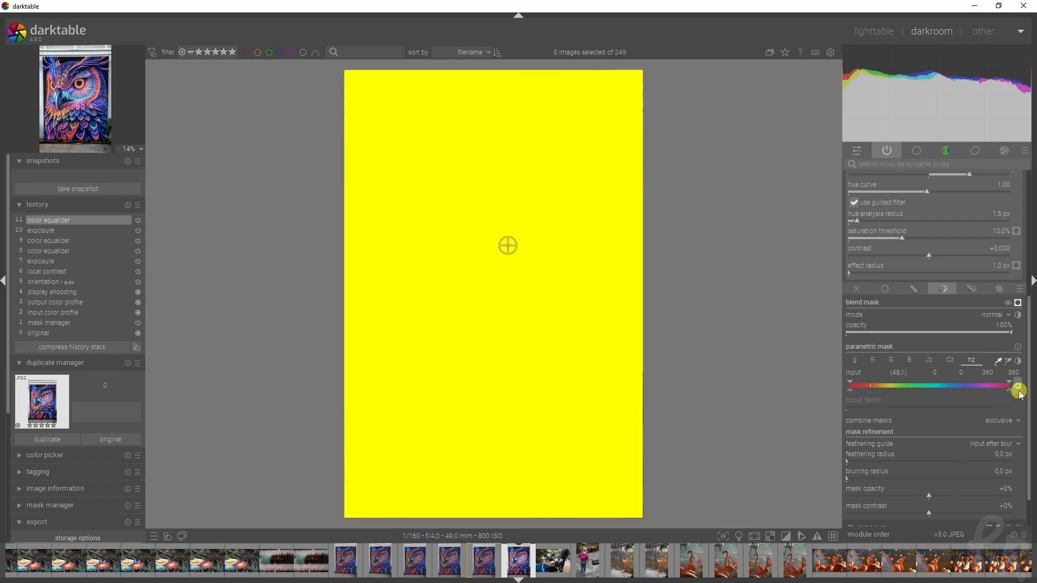
drag(1009, 393, 860, 388)
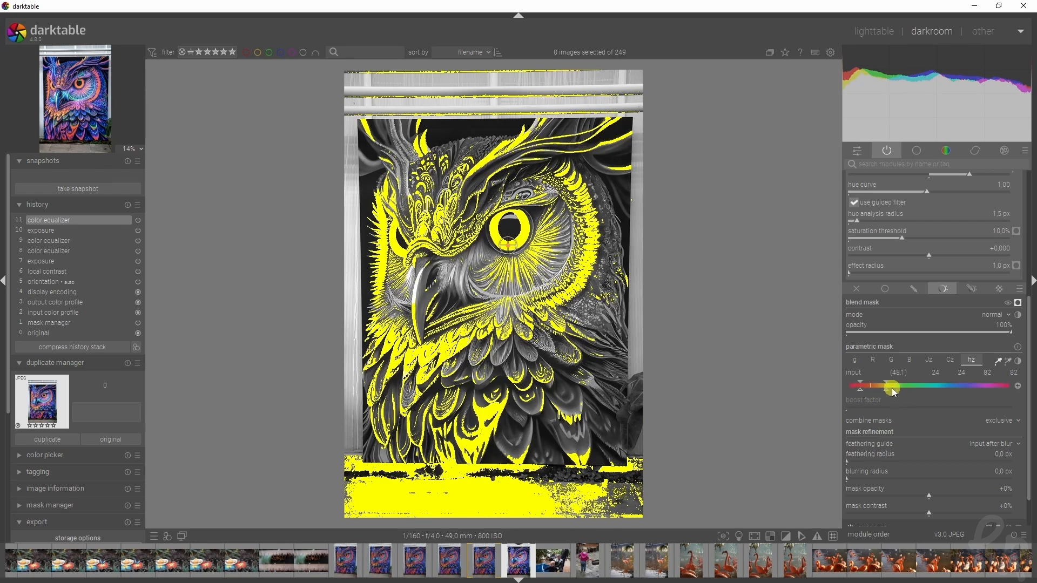
mouse_move(885, 394)
mouse_down()
mouse_move(874, 390)
mouse_move(925, 388)
mouse_move(873, 382)
mouse_move(896, 395)
mouse_move(883, 392)
mouse_up()
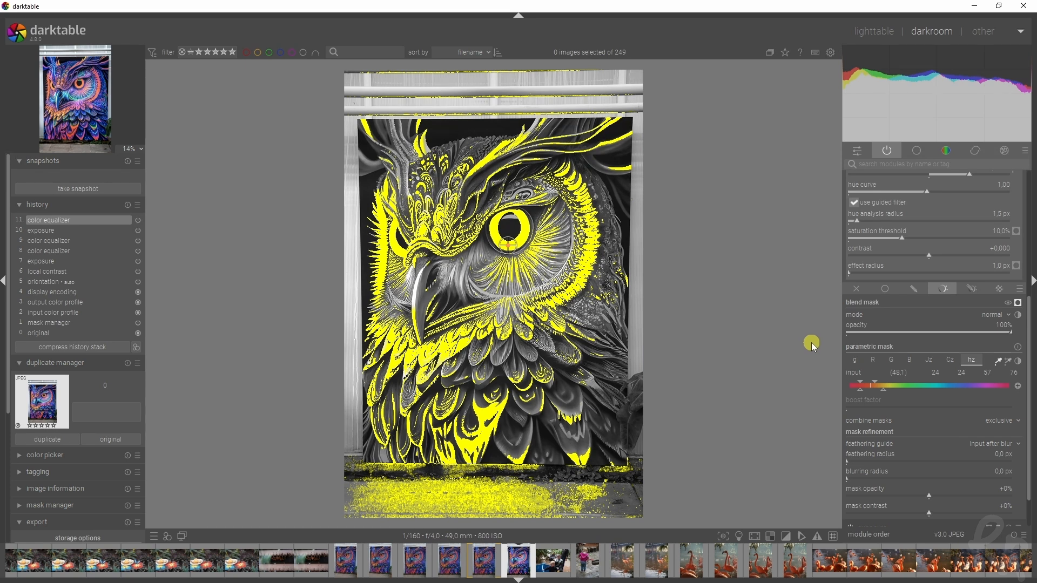
Step: Raise the Cz channel's boost factor to 0.136 EV and return to the hz channel
scroll(876, 346, down, 2)
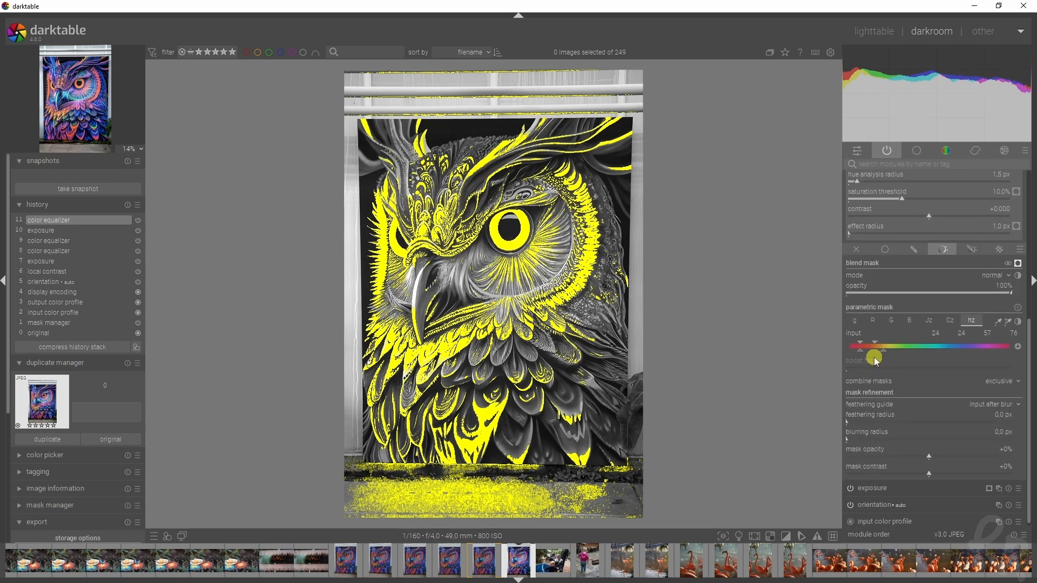
click(951, 320)
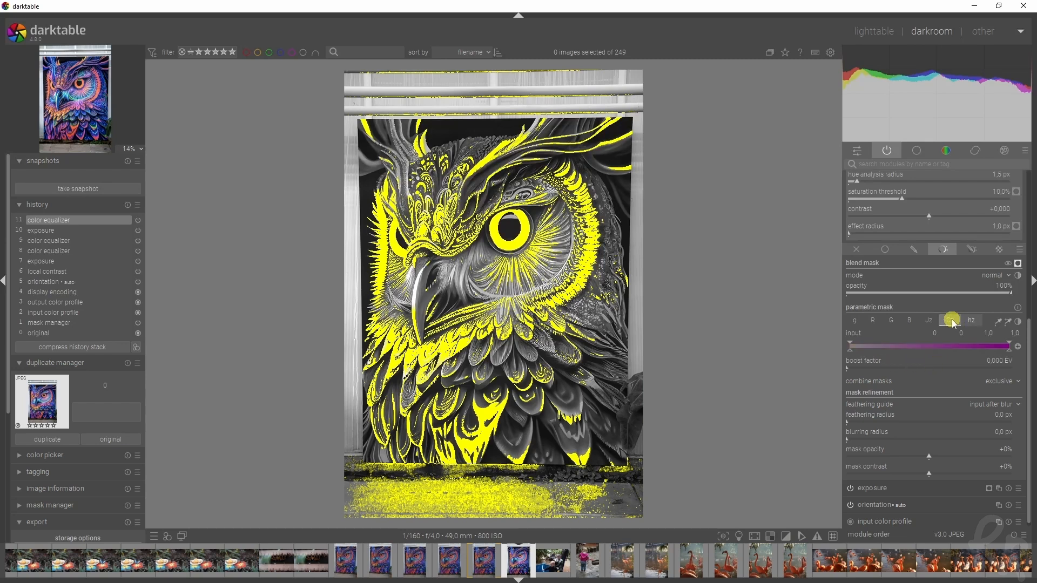
scroll(884, 370, up, 5)
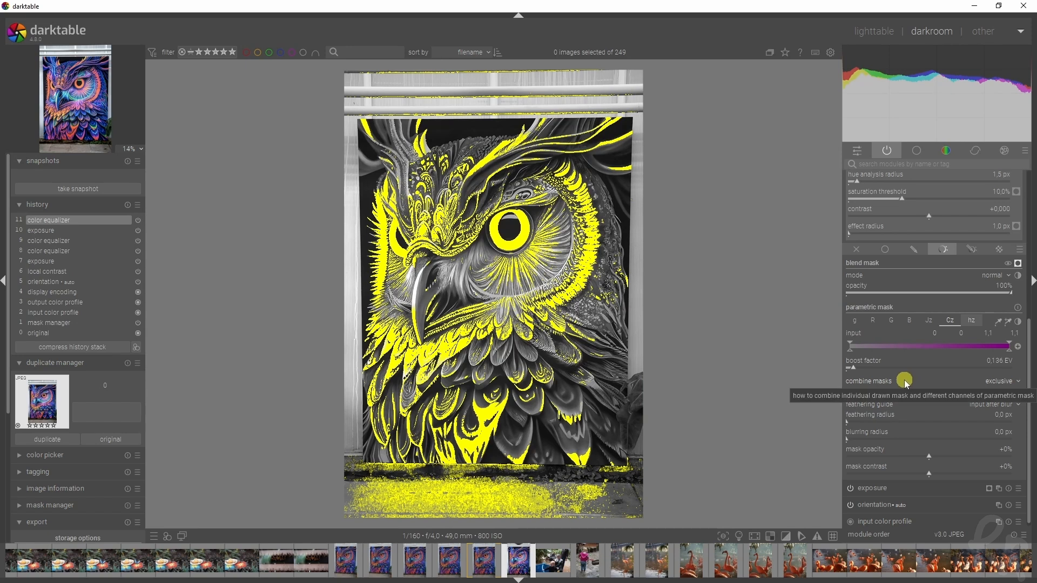
click(972, 322)
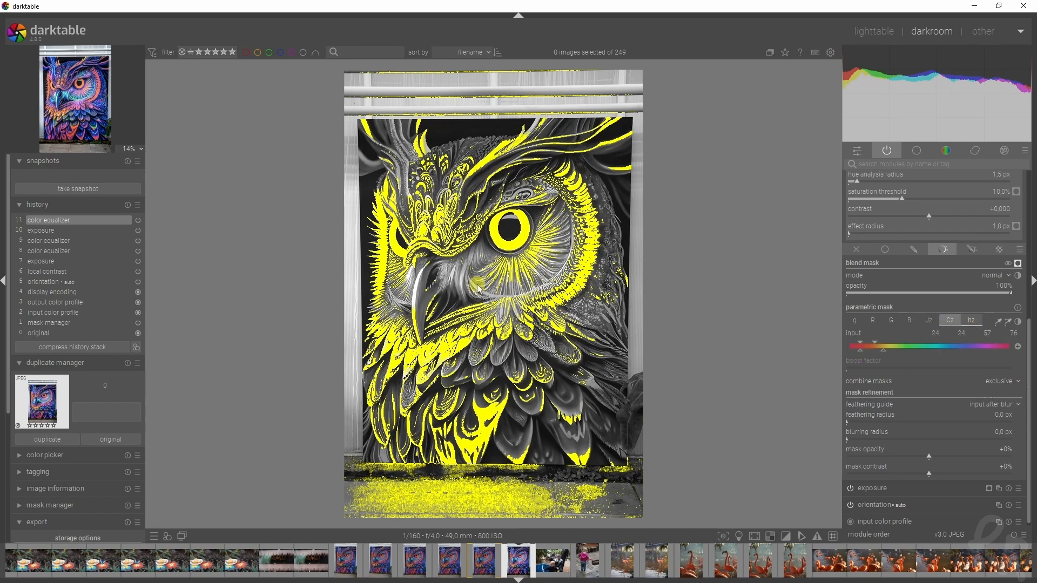
Step: Sample the hue at the owl's eye again, and set the hz range from a rectangular area around the eye
click(999, 323)
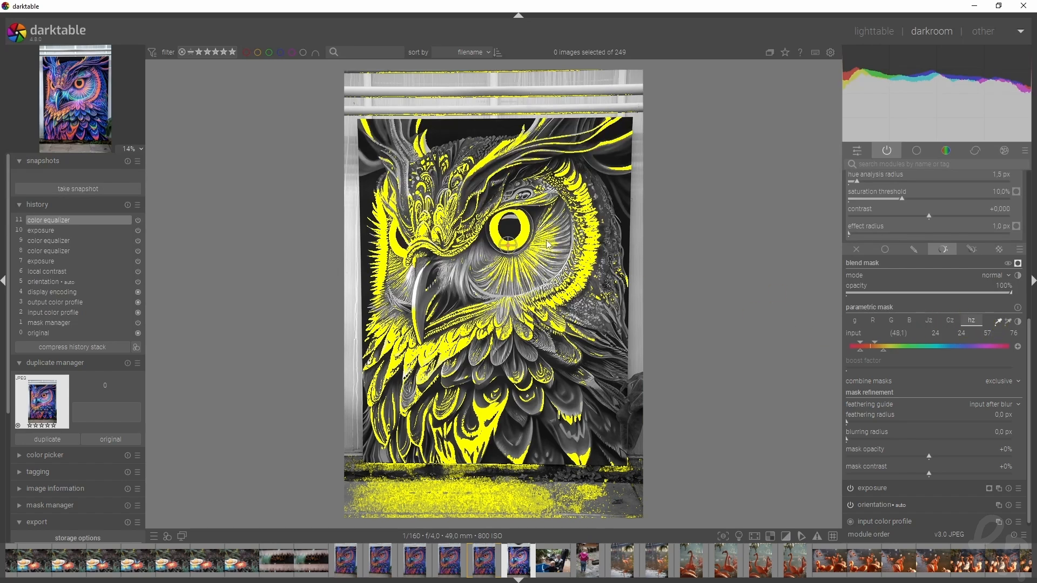
drag(510, 253, 506, 249)
click(1010, 323)
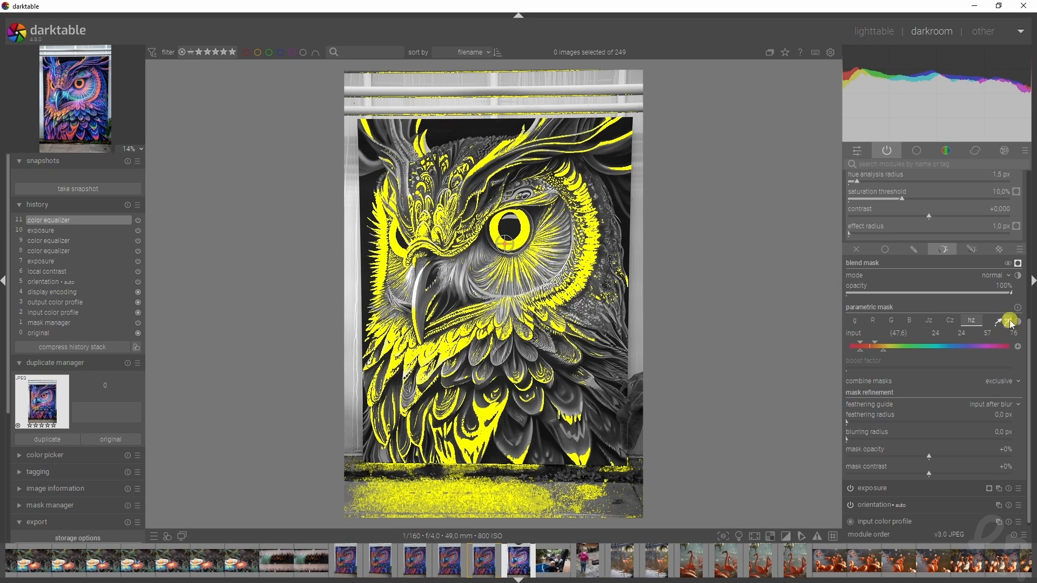
drag(475, 314, 474, 313)
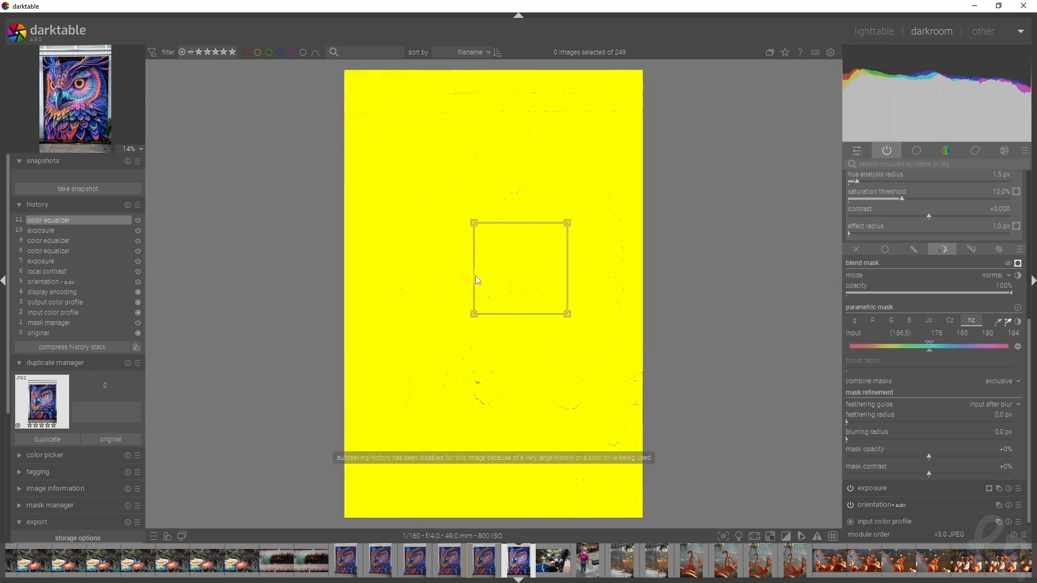
Step: Hide the mask overlay and set the hz range from small areas on the eye, the forehead and finally the purple-blue lower feathers
click(1008, 264)
drag(525, 238, 507, 250)
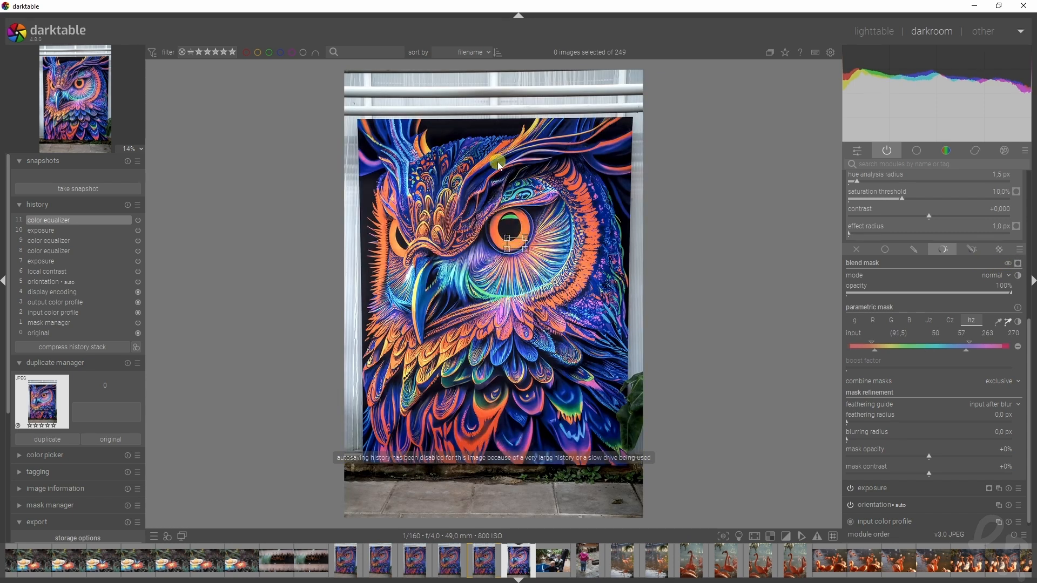
drag(498, 162, 467, 179)
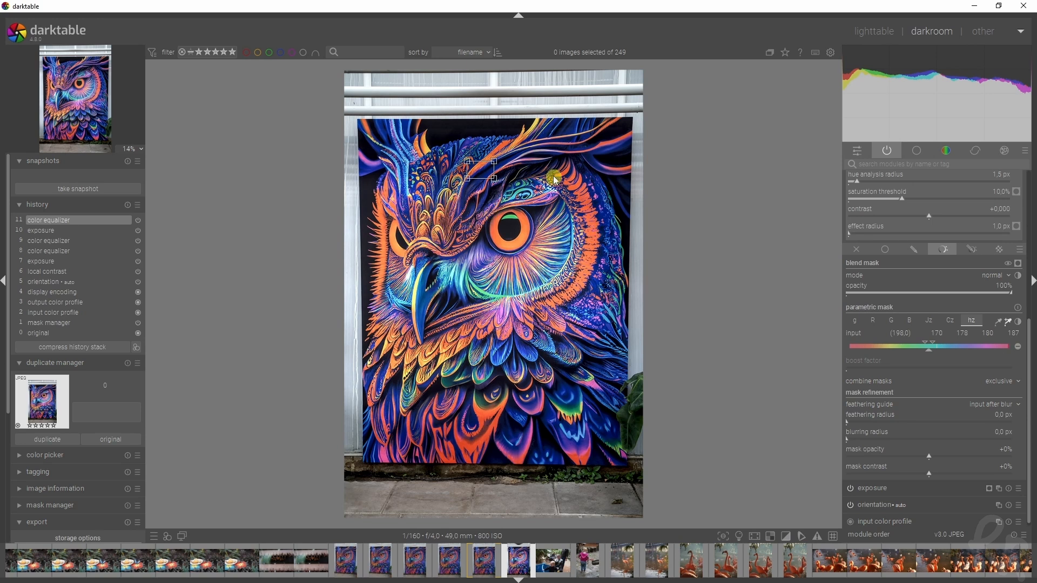
drag(596, 390, 614, 404)
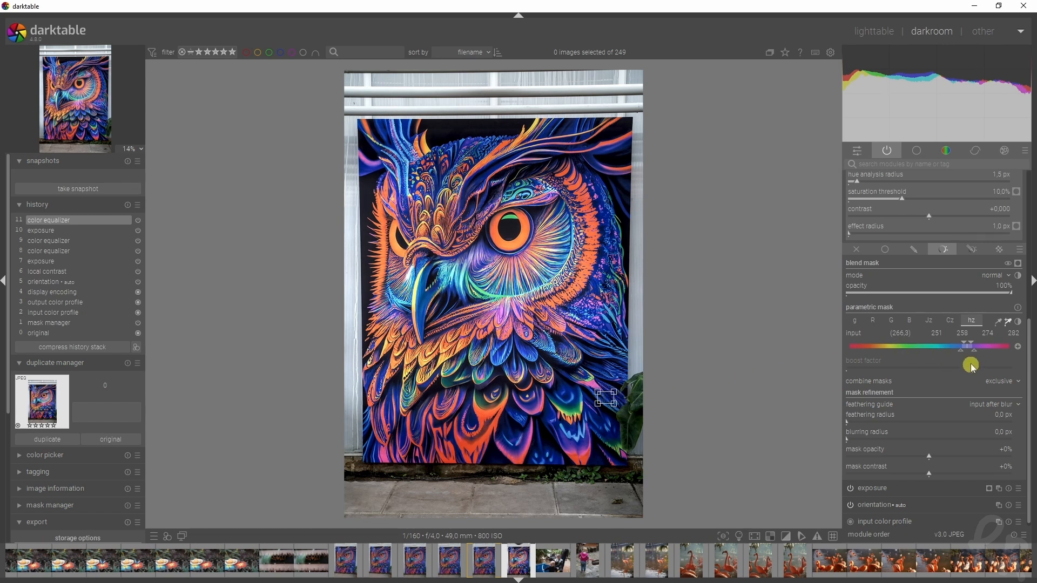
Step: Tighten the hz range to 255–276, check it with the mask overlay, and soften its edges to 247, 255, 275, 300
mouse_move(964, 346)
mouse_down()
mouse_move(943, 345)
mouse_move(1005, 346)
mouse_move(975, 353)
mouse_up()
drag(948, 354, 975, 357)
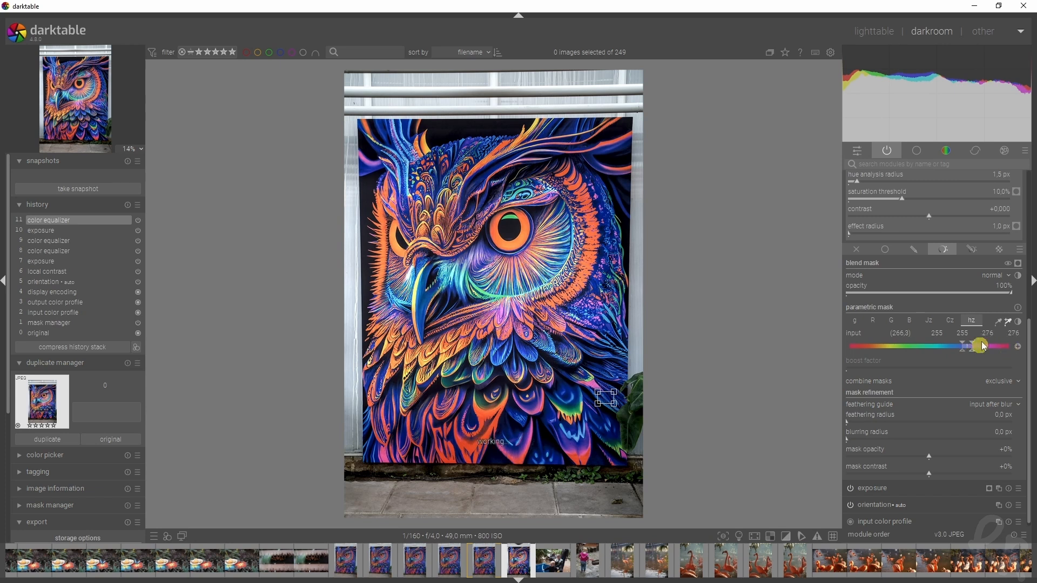
click(1018, 263)
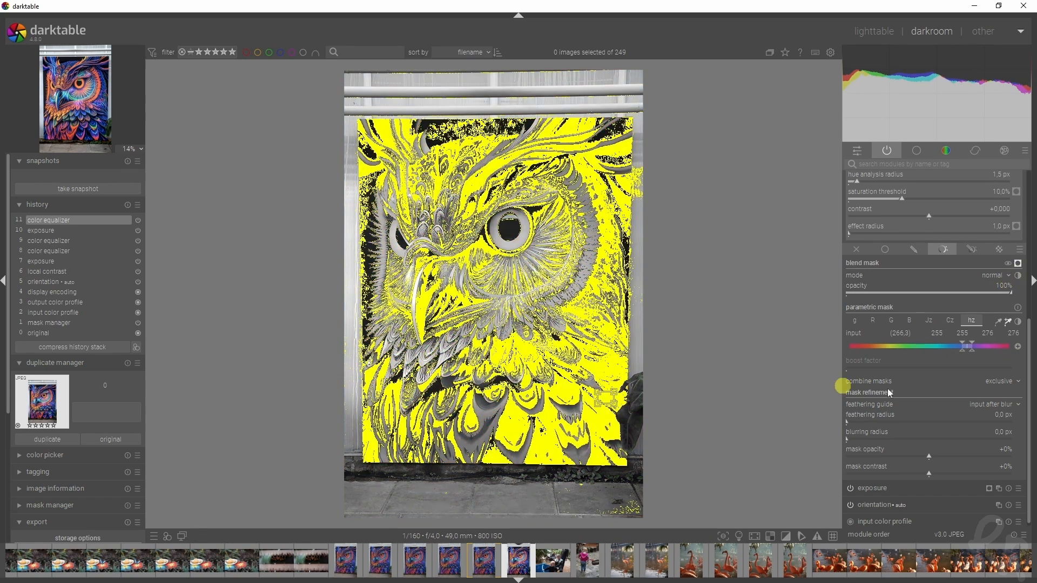
mouse_move(974, 355)
mouse_down()
mouse_move(979, 347)
mouse_move(948, 355)
mouse_move(962, 359)
mouse_up()
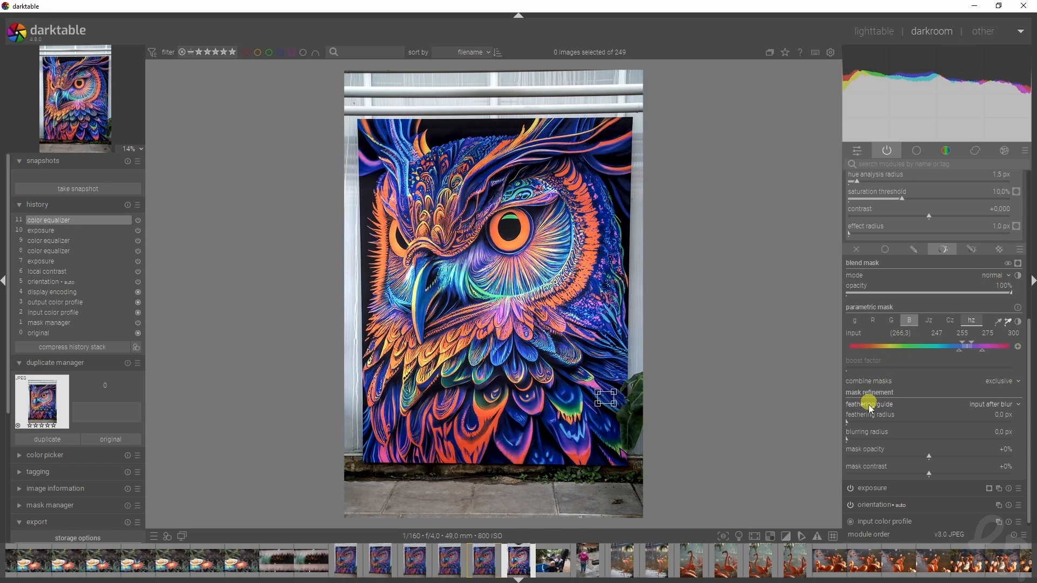
Step: Preview the hue channel in false color, and preview the parametric mask over the owl mural
key(c)
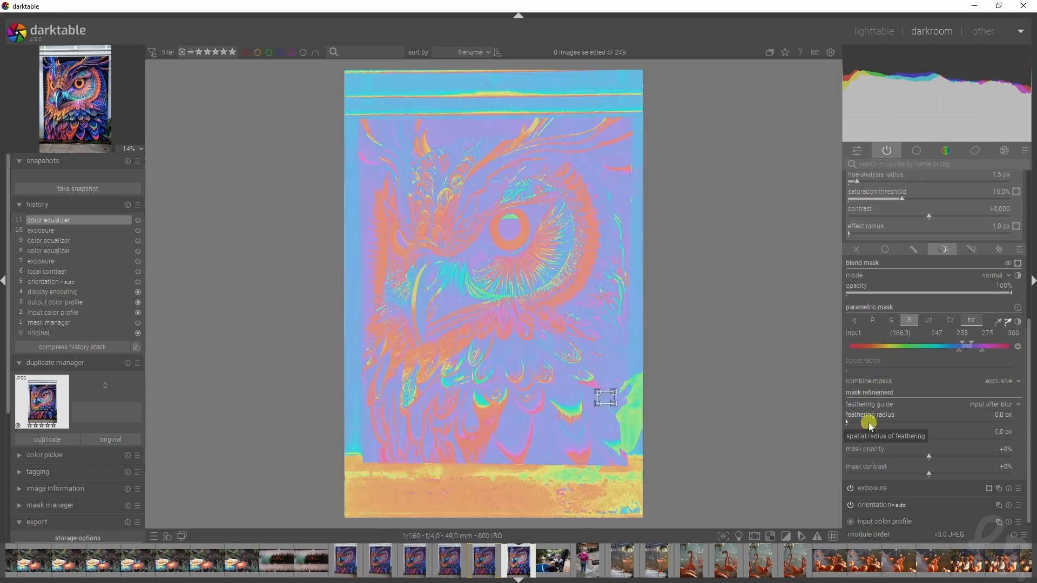
key(c)
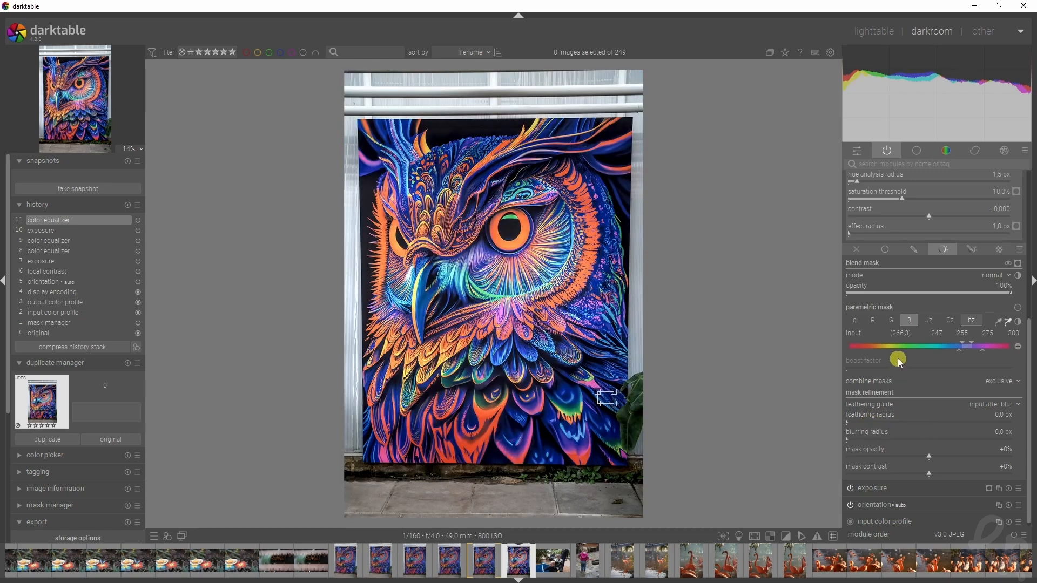
key(m)
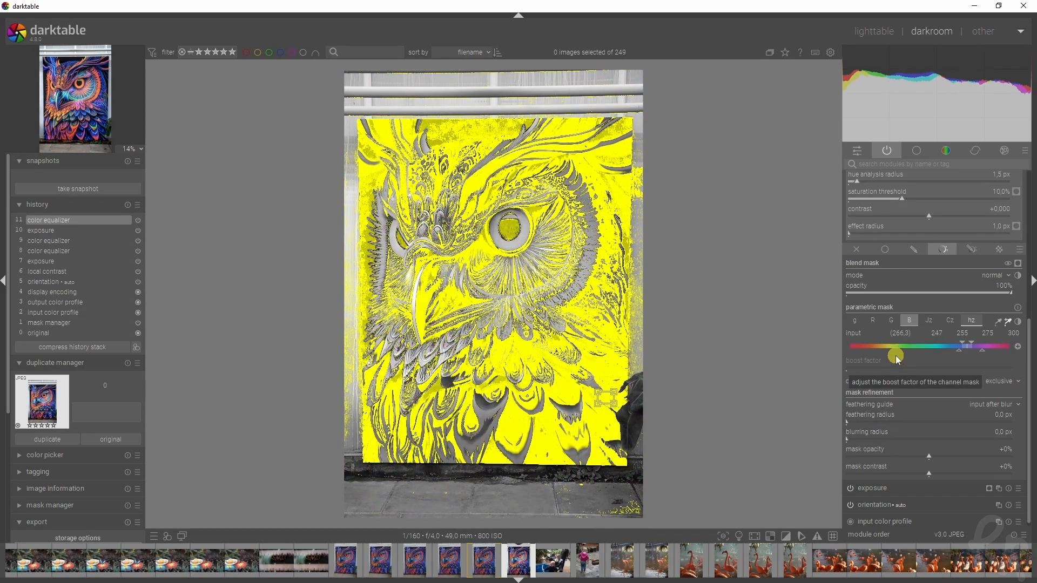
Step: Toggle the yellow mask overlay on the owl mural and leave it hidden
click(1018, 264)
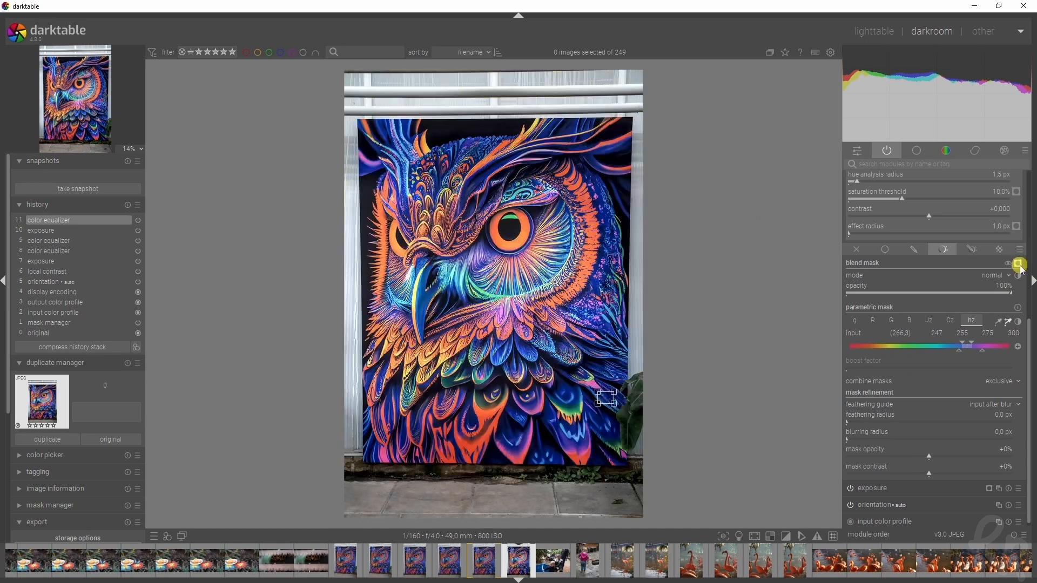
click(1019, 264)
click(1018, 265)
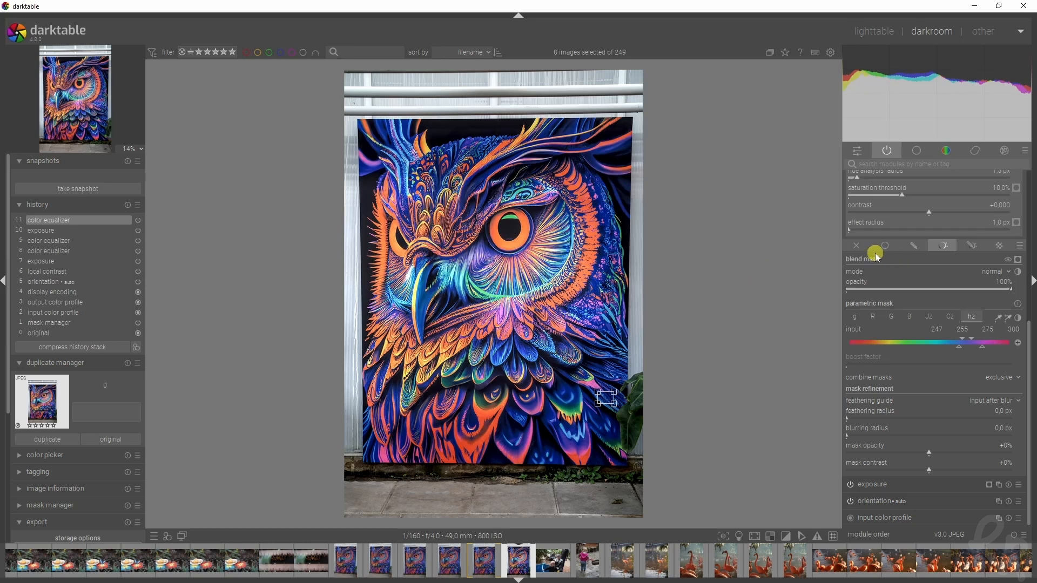
drag(1030, 346, 1029, 344)
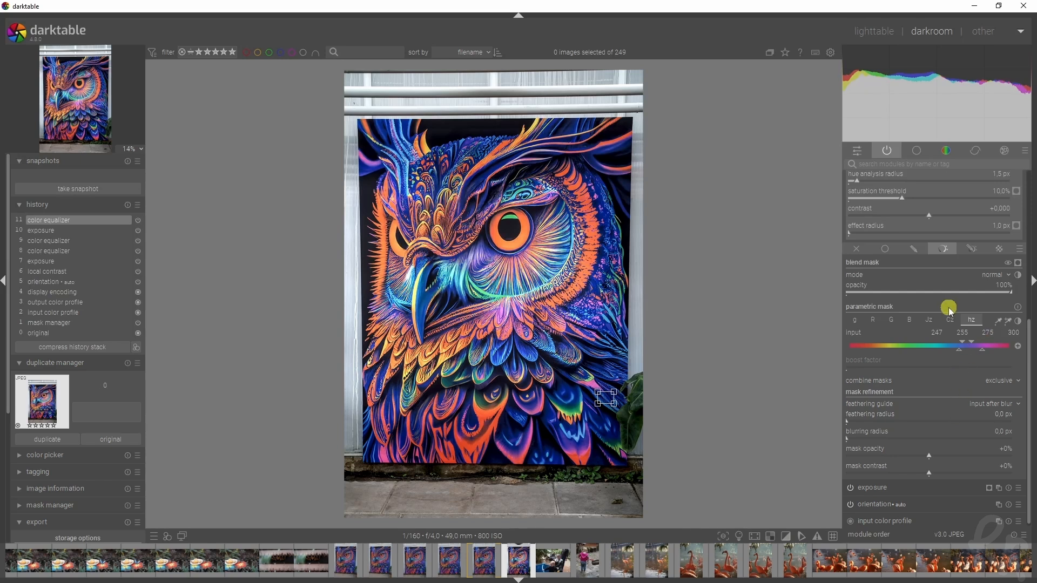
Step: Apply the bleach bypass preset to the color equalizer, and reset the module
scroll(1028, 346, up, 3)
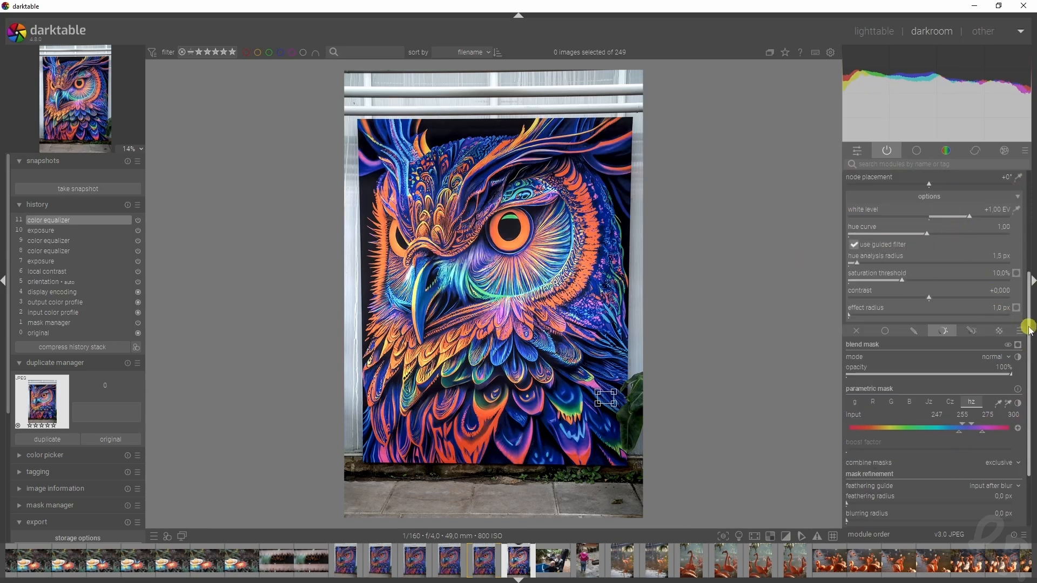
scroll(1026, 324, up, 5)
scroll(1030, 230, up, 2)
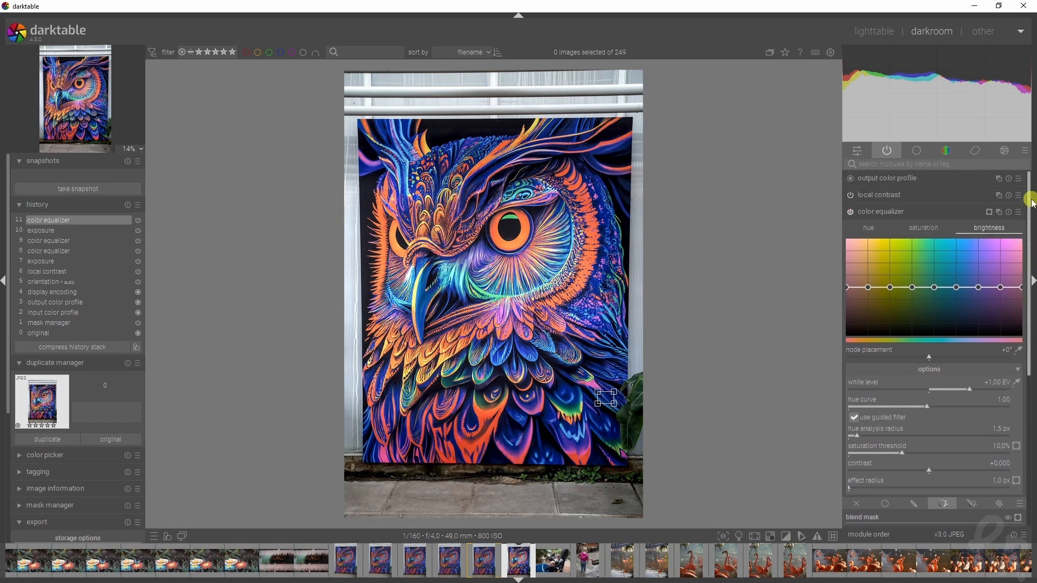
click(1019, 212)
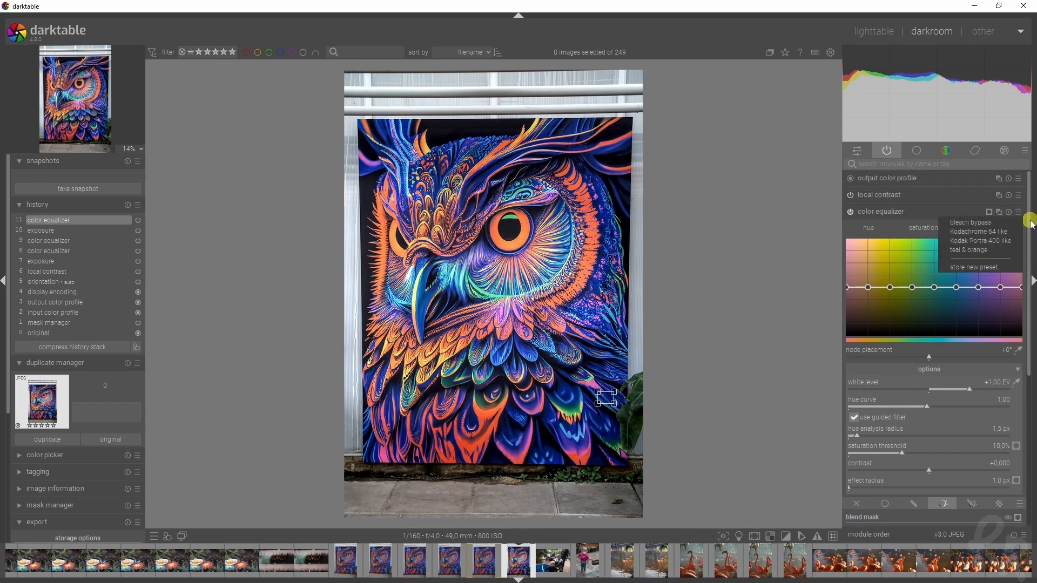
click(1029, 275)
drag(1028, 275, 1029, 332)
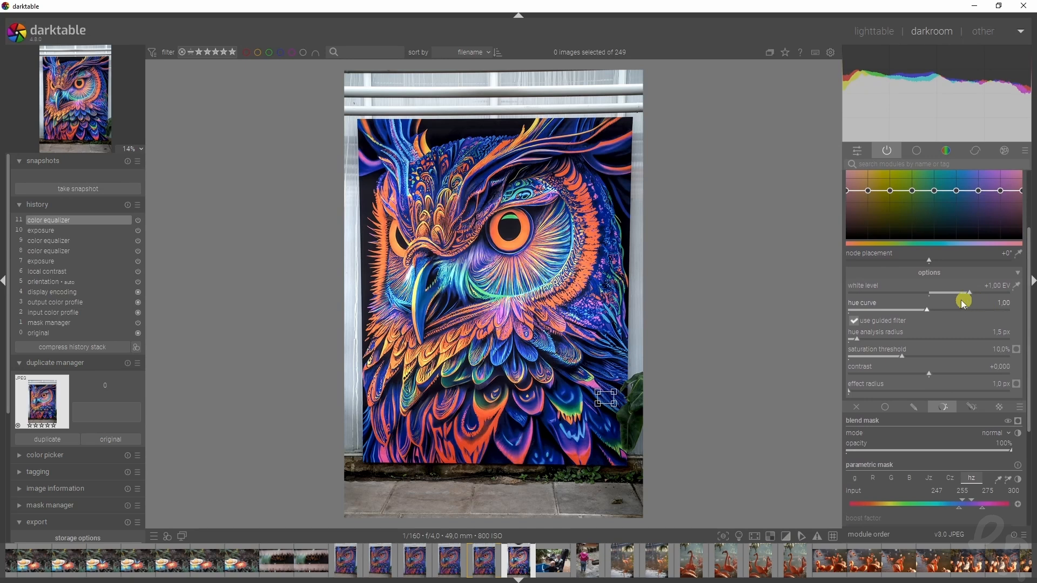
right_click(916, 430)
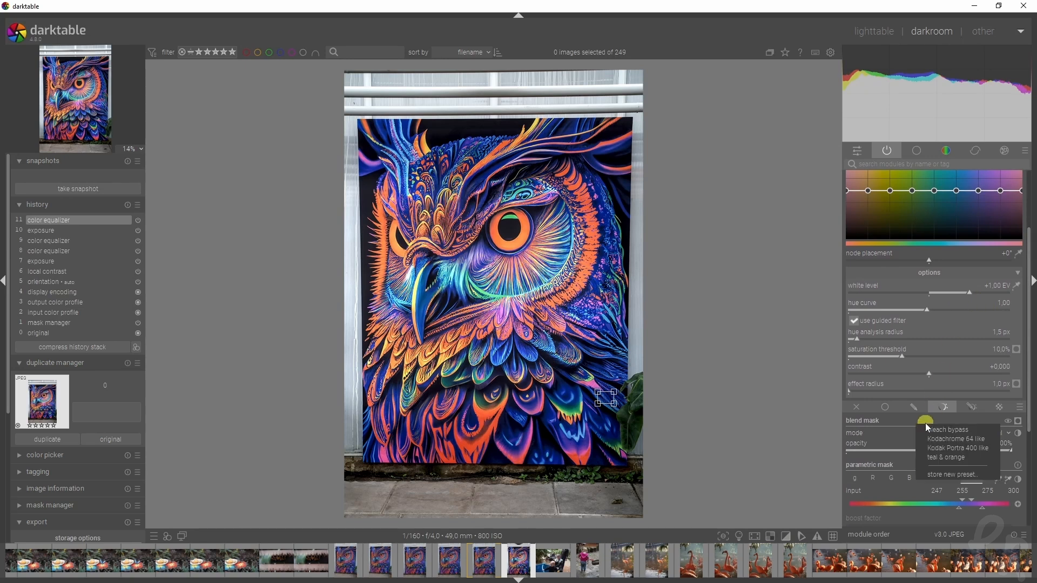
click(957, 431)
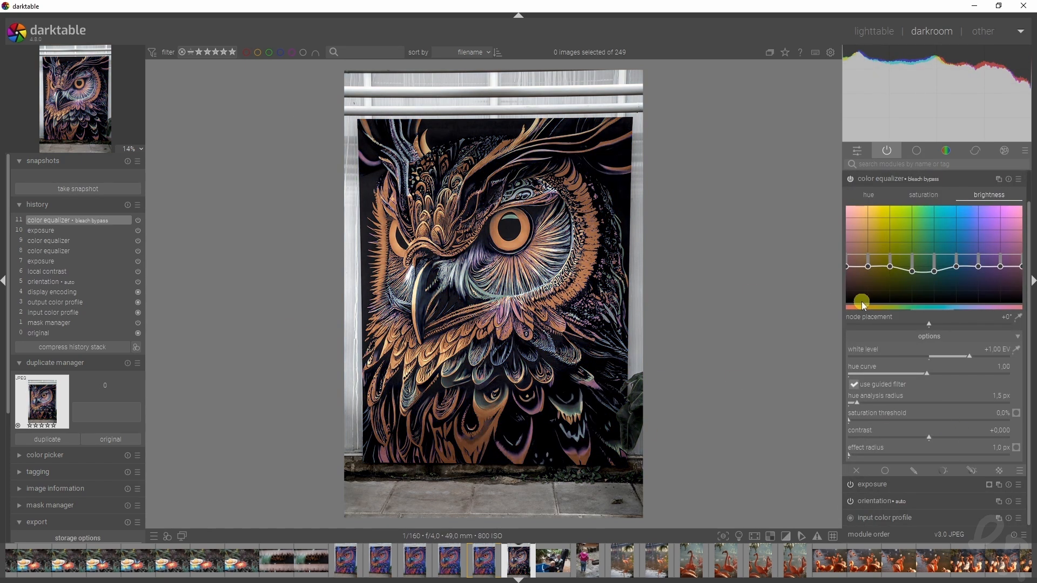
scroll(1027, 340, up, 2)
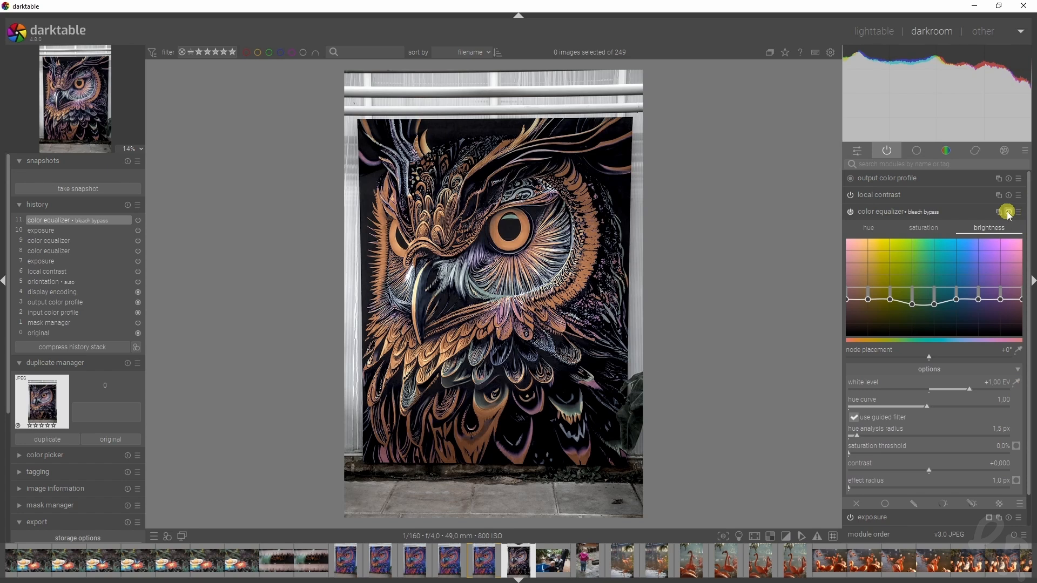
click(1008, 212)
Step: Sample the orange of the owl's eye, set the hz range to 24, 40, 60, 60, and check it with the mask overlay
scroll(1030, 378, down, 2)
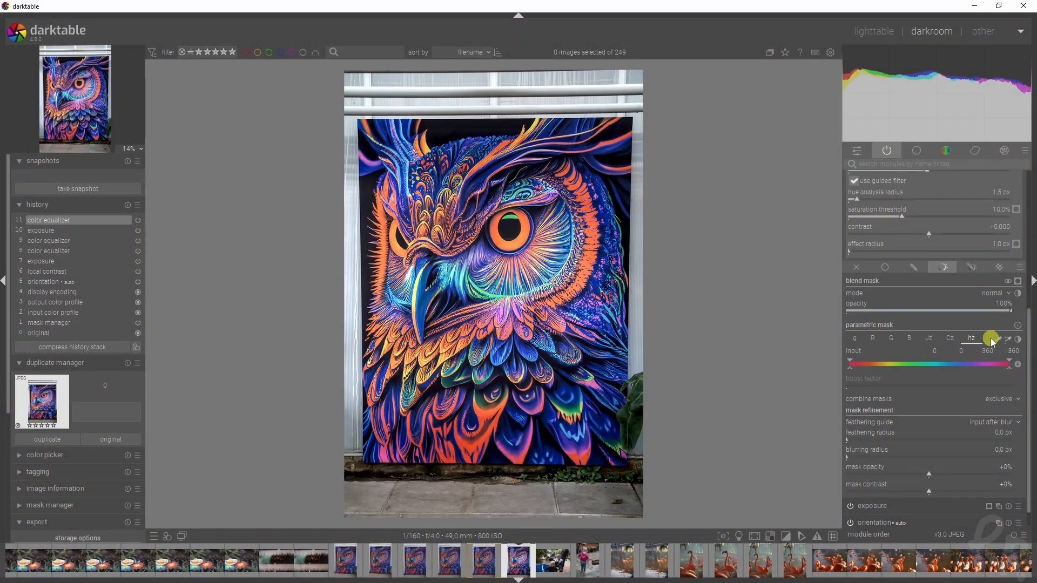
click(992, 341)
drag(1012, 372, 861, 364)
click(1002, 284)
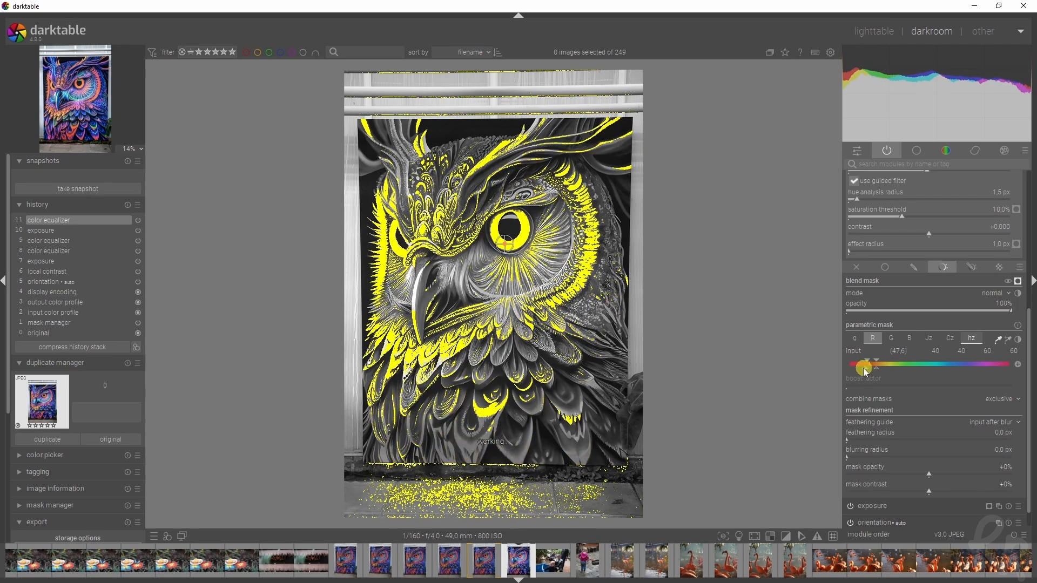
click(1019, 281)
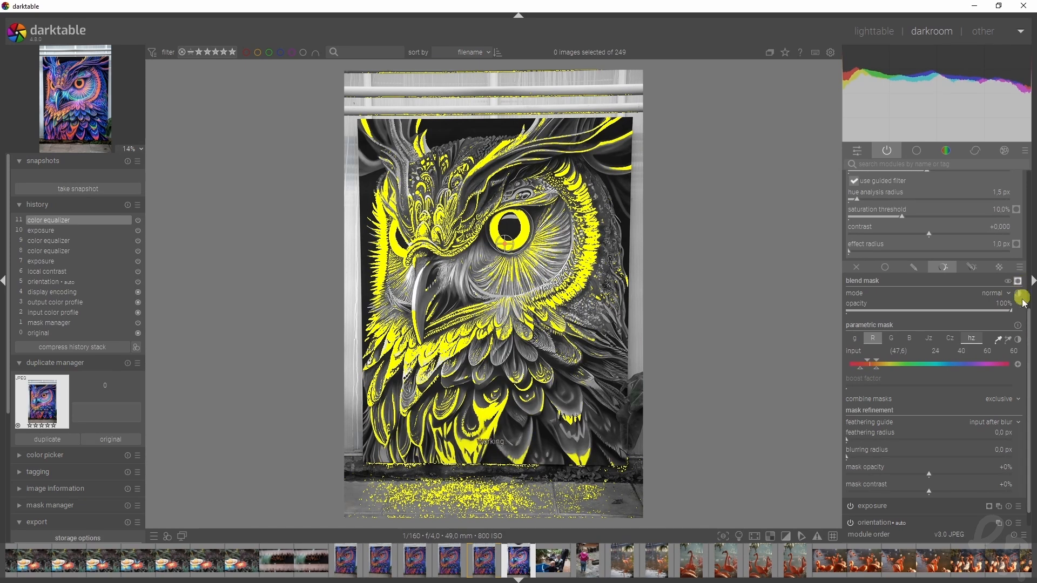
Step: Sample the eye in the hue curve, set node placement to -16°, and pull the orange node down to shift those tones to pink
drag(1027, 329, 1028, 197)
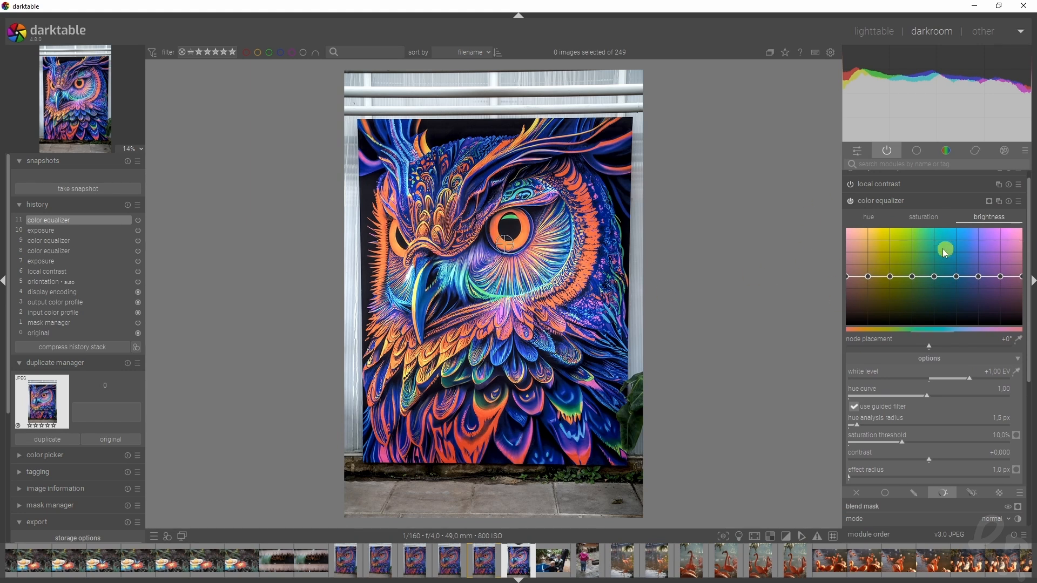
click(869, 218)
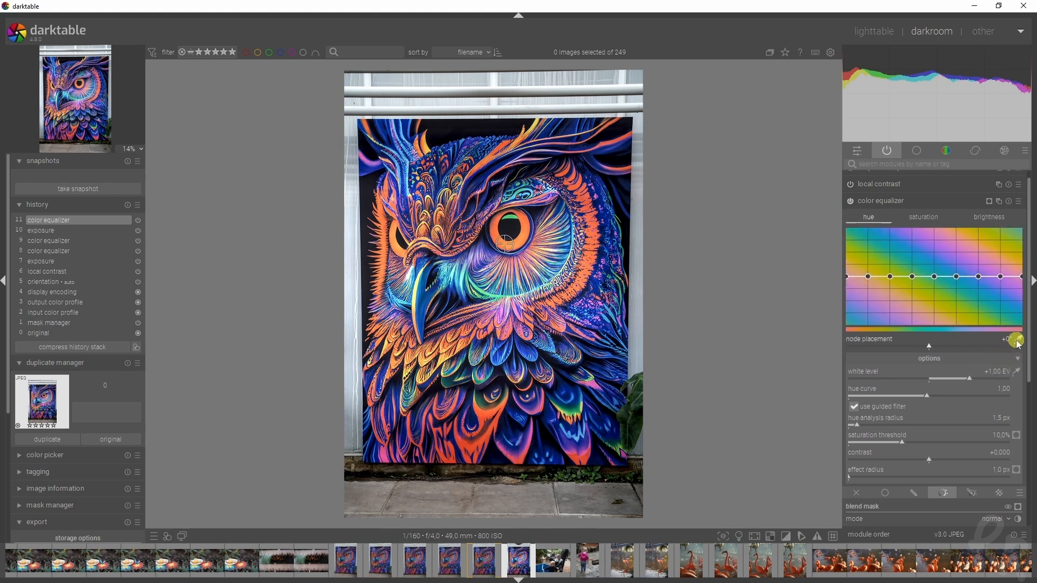
drag(508, 248, 511, 246)
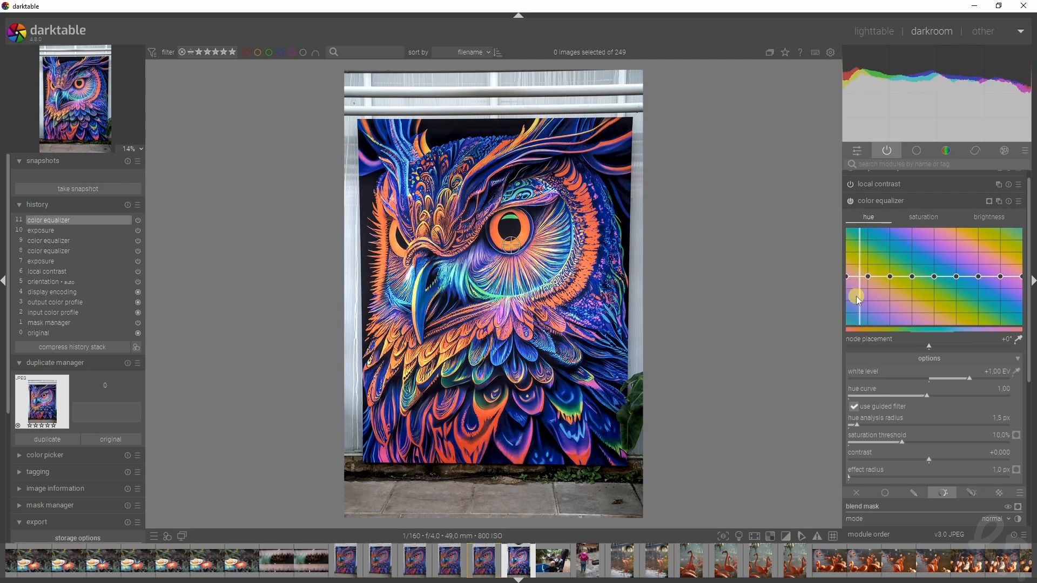
drag(931, 350, 873, 349)
drag(862, 270, 865, 306)
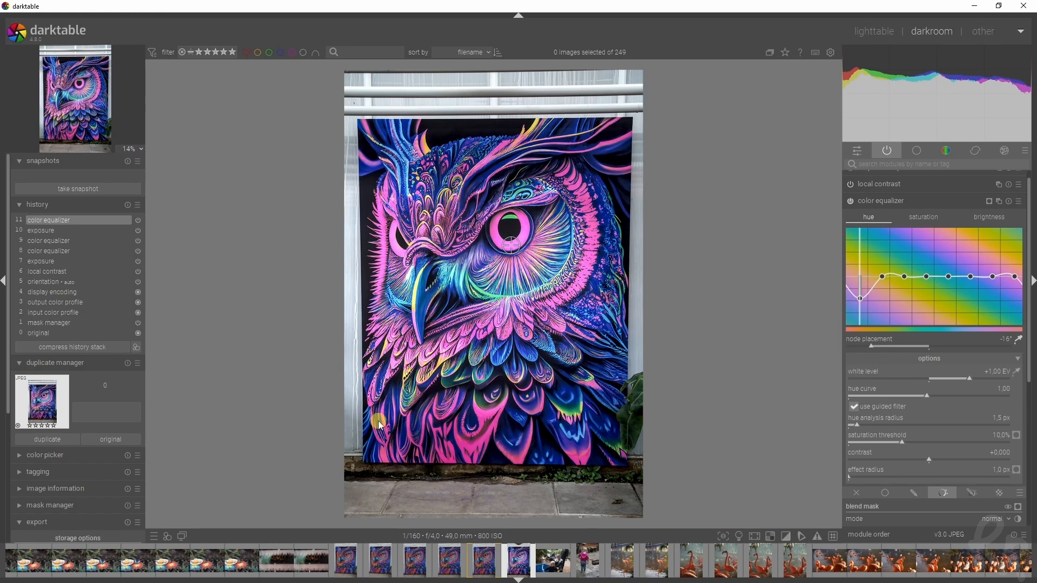
Step: Switch the color equalizer off and on to compare the owl mural before and after the hue shift
click(850, 201)
click(850, 202)
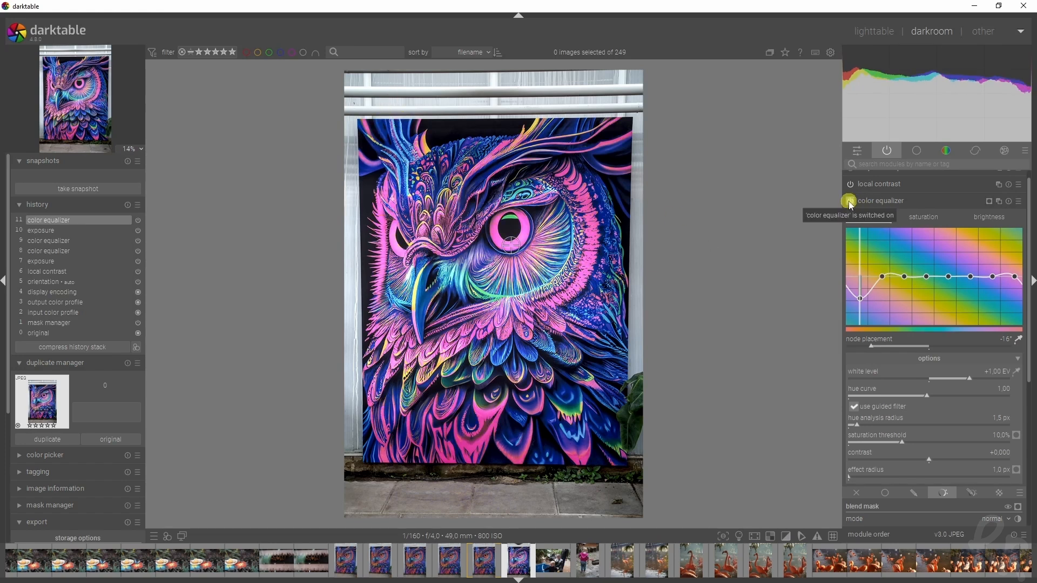
click(850, 202)
click(850, 202)
Step: Change the color equalizer's blending to a combined drawn and parametric mask, and place an ellipse over the owl's large eye
drag(1024, 347, 1024, 424)
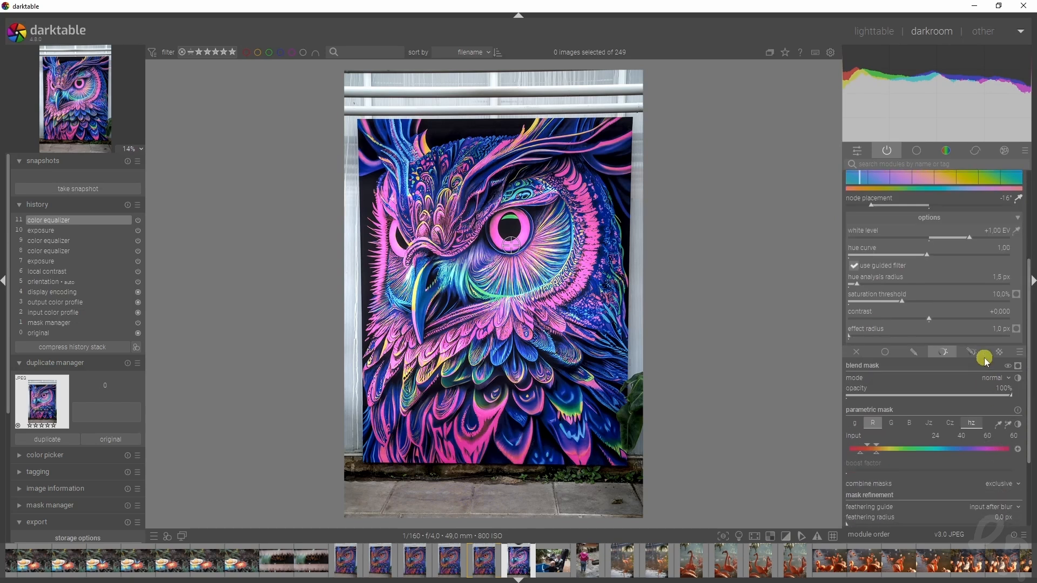
click(973, 352)
drag(1029, 384, 1026, 411)
click(975, 369)
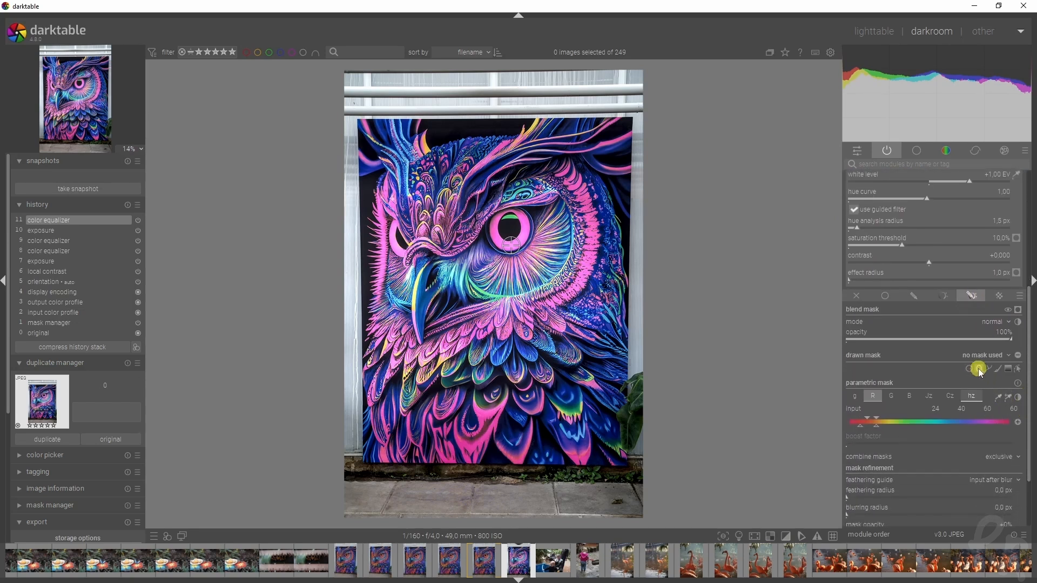
click(516, 250)
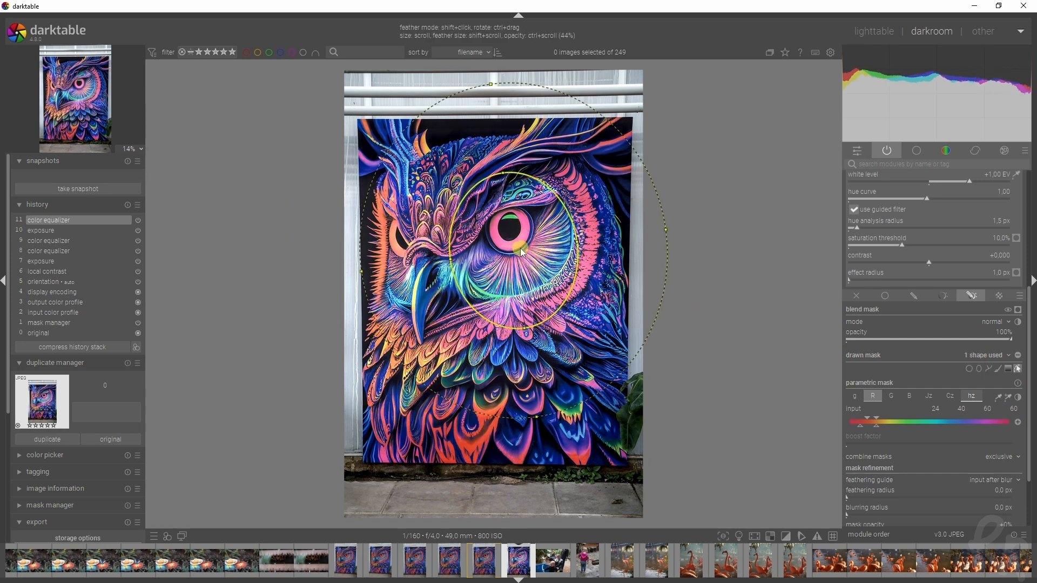
Step: Shrink the ellipse tightly around the owl's eye, reduce its feathering, and check the combined mask with the overlay
drag(578, 241, 543, 242)
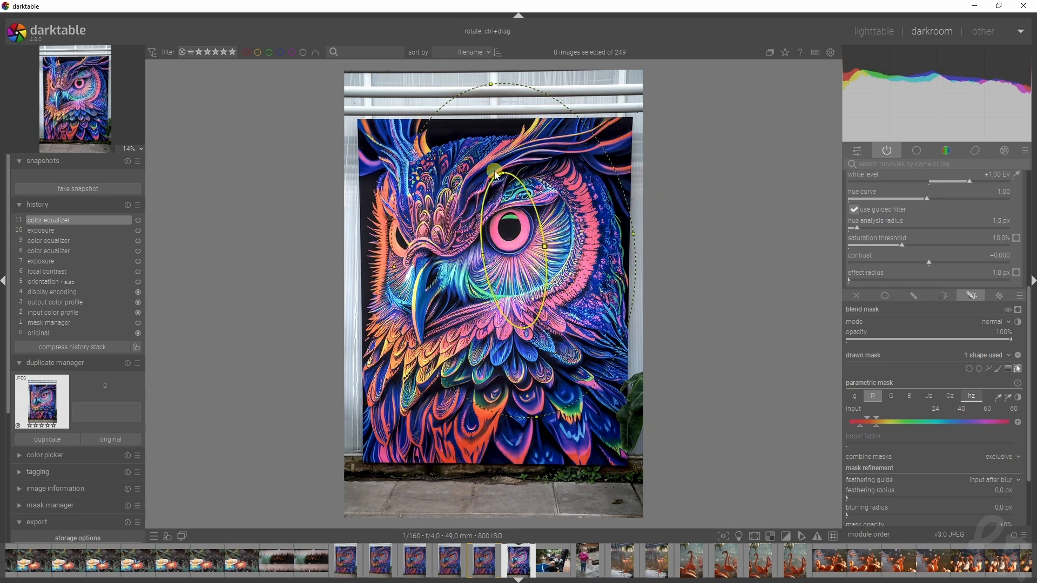
drag(503, 174, 506, 213)
drag(511, 261, 510, 237)
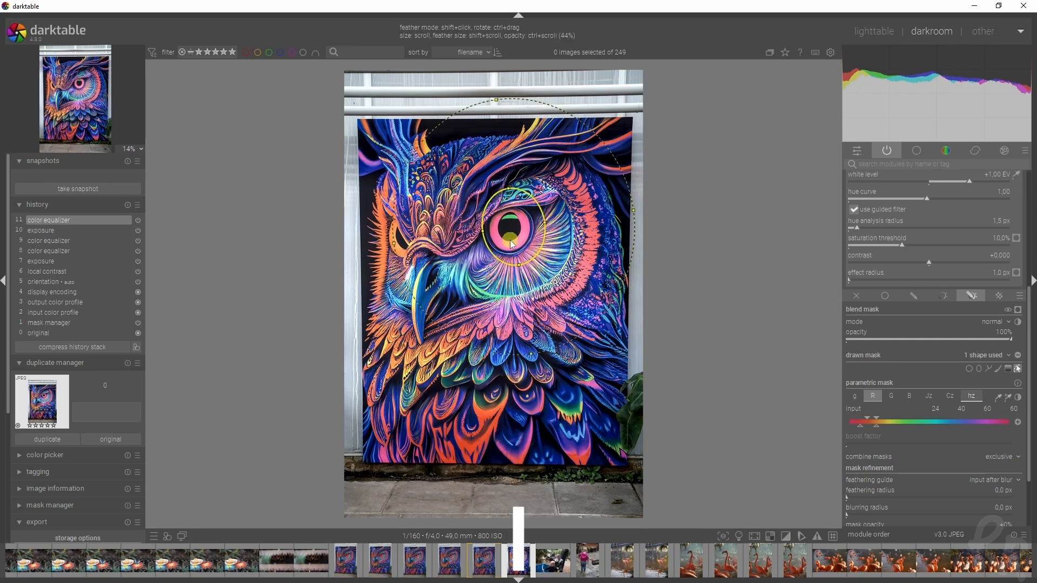
drag(632, 213, 574, 218)
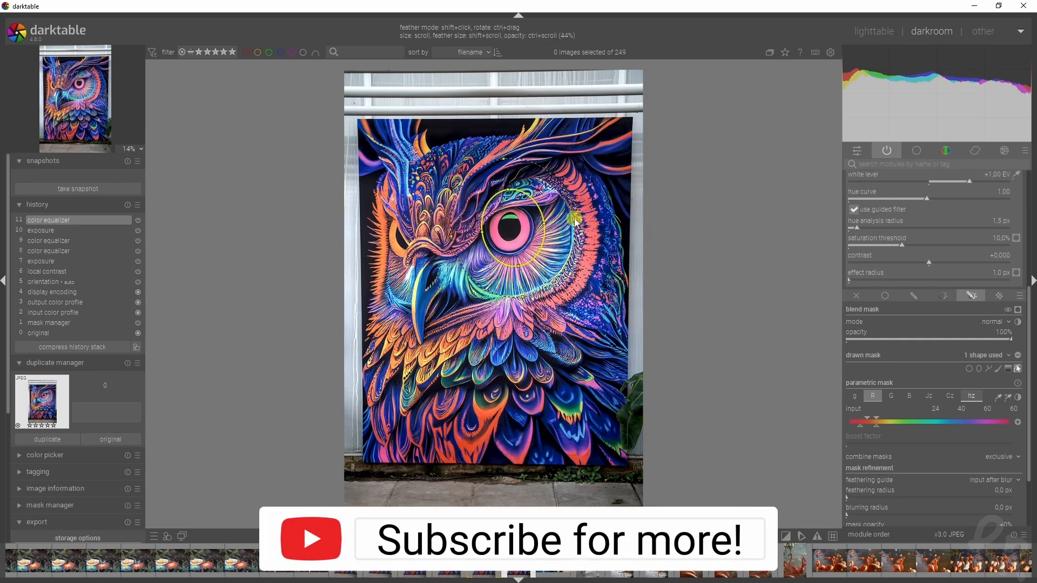
click(1017, 309)
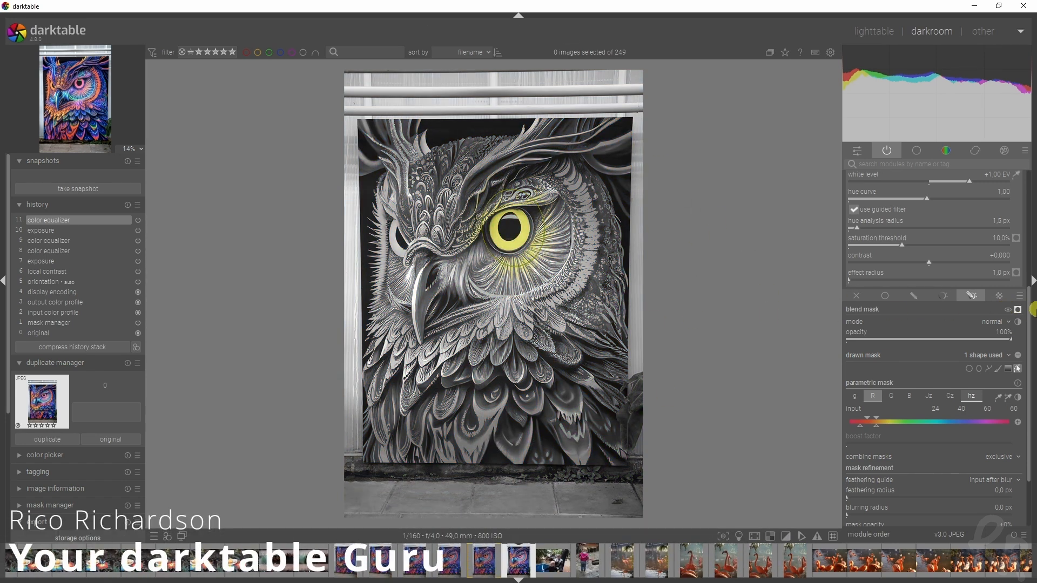
click(1017, 309)
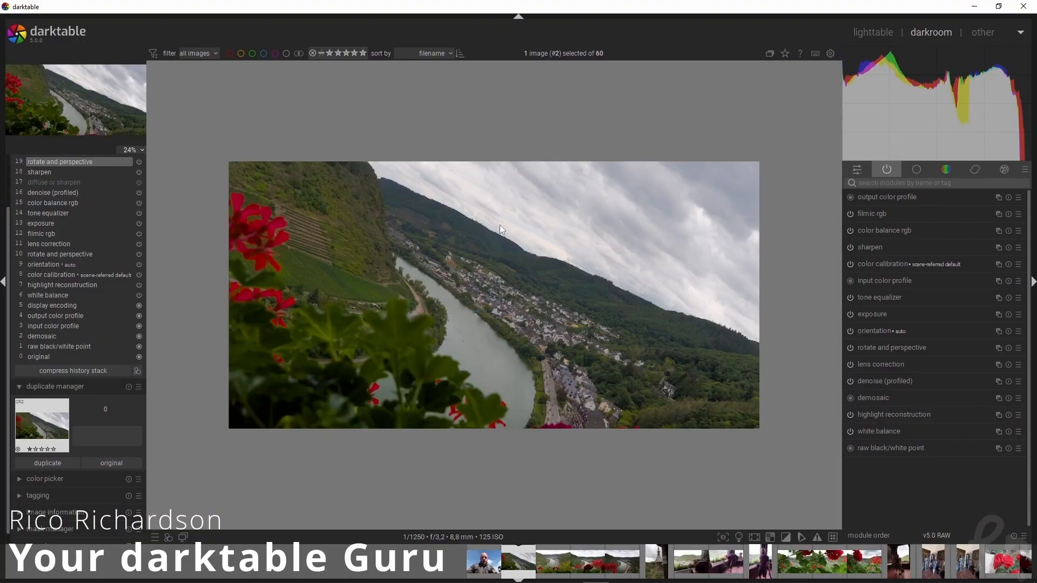
Step: Straighten the tilted river valley photo along its slanted horizon, and show the composition guides
drag(468, 217, 653, 303)
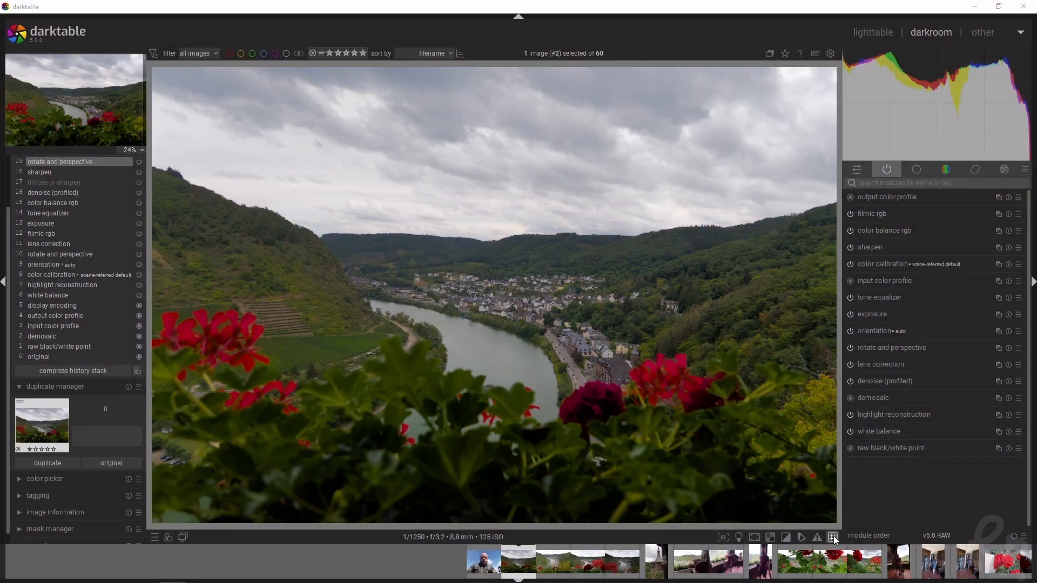
click(833, 537)
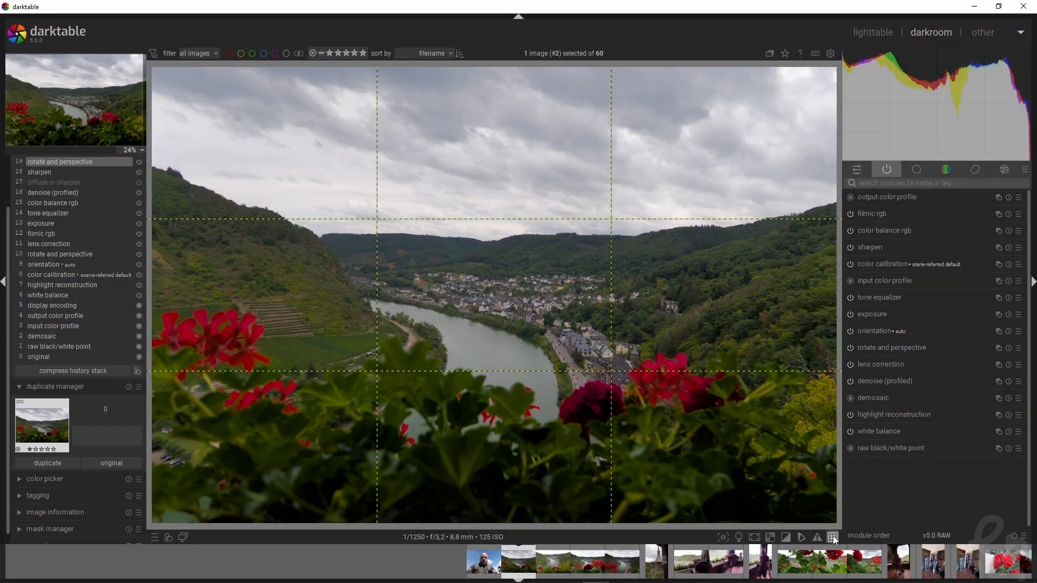
Step: Change the guide overlay color to red and finally to gray, and set the guide type to harmonious triangles
right_click(833, 537)
click(866, 500)
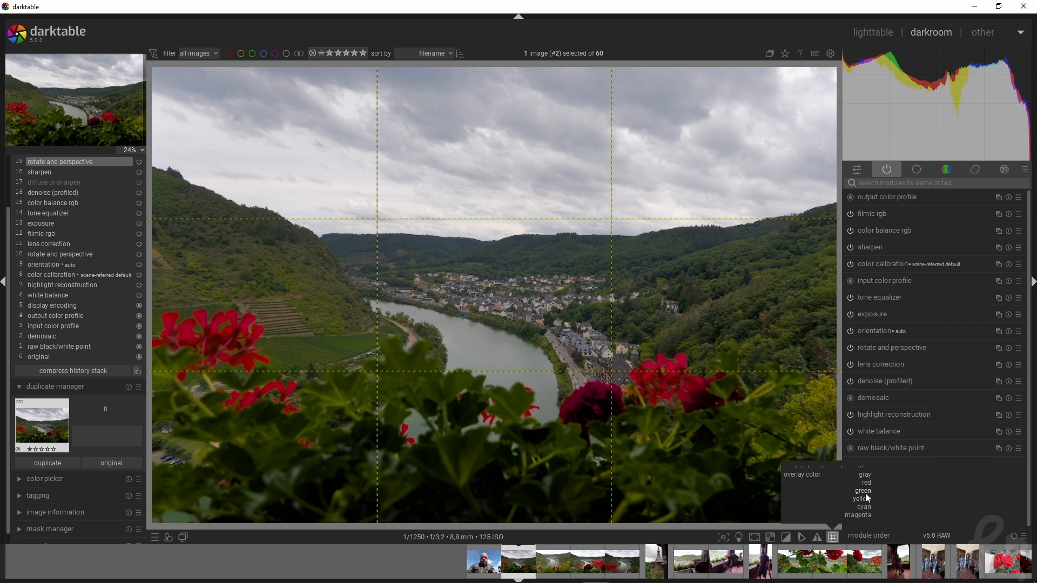
click(867, 483)
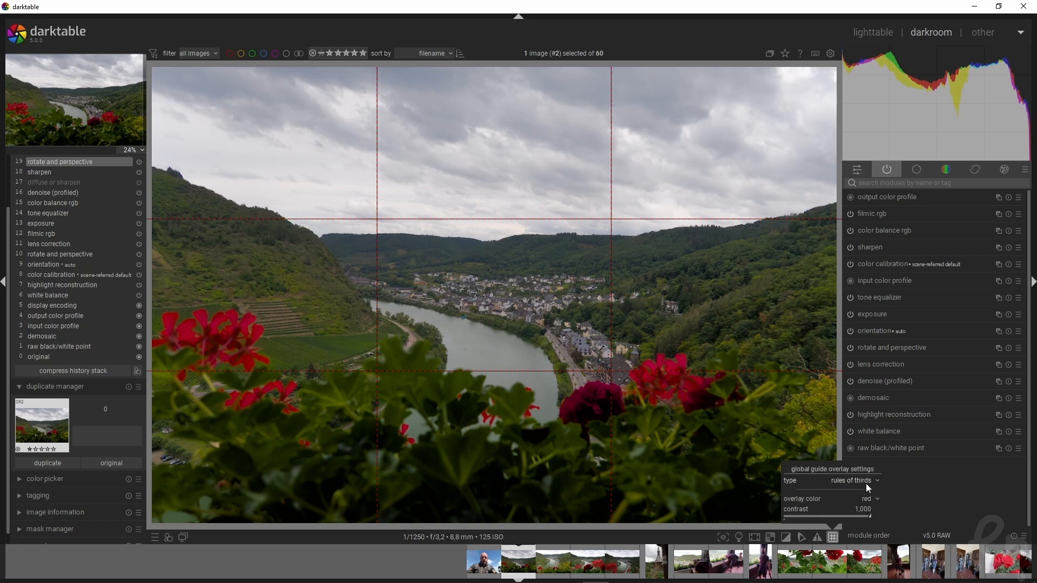
click(865, 500)
click(866, 492)
click(857, 484)
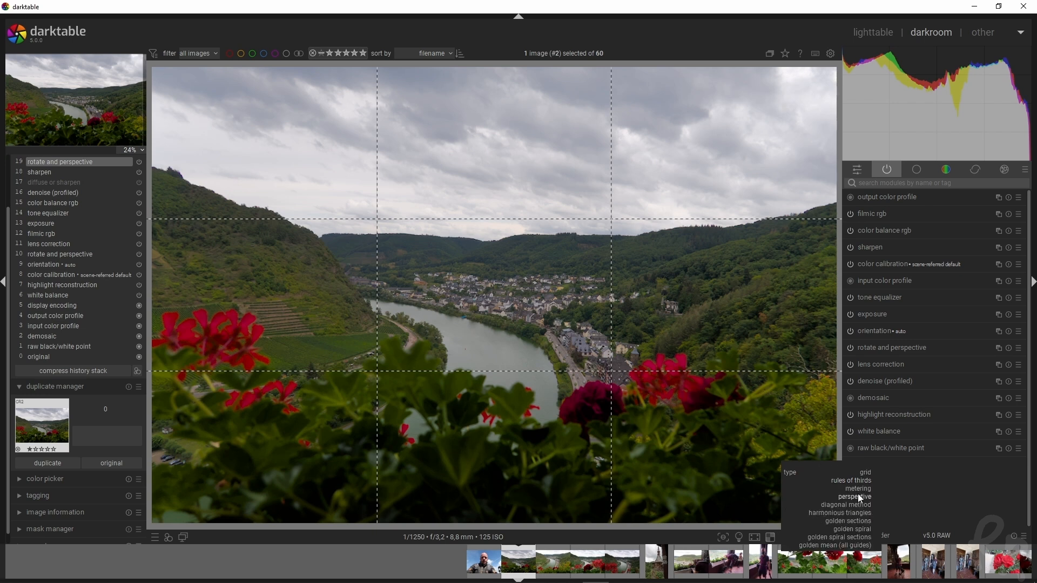
click(858, 512)
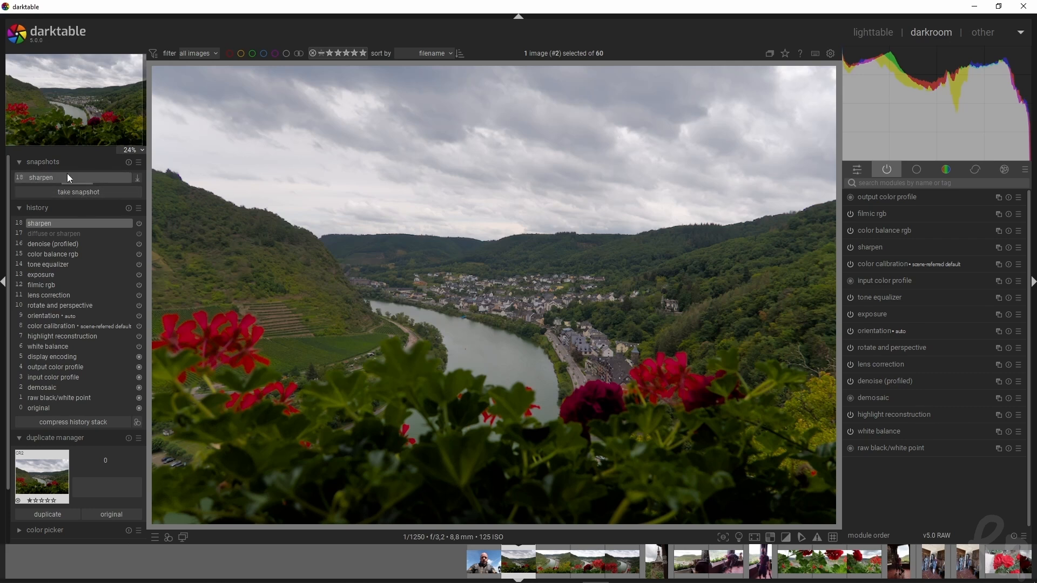
Step: Compress the history back to the orientation step, and compare the photo with the sharpen snapshot by moving the split line
click(53, 315)
click(73, 421)
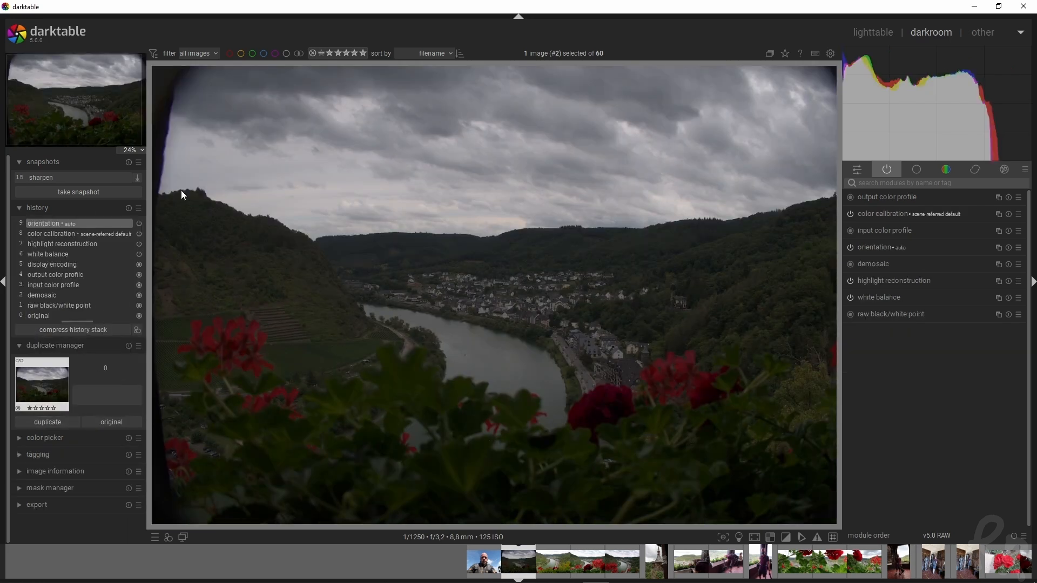
click(86, 178)
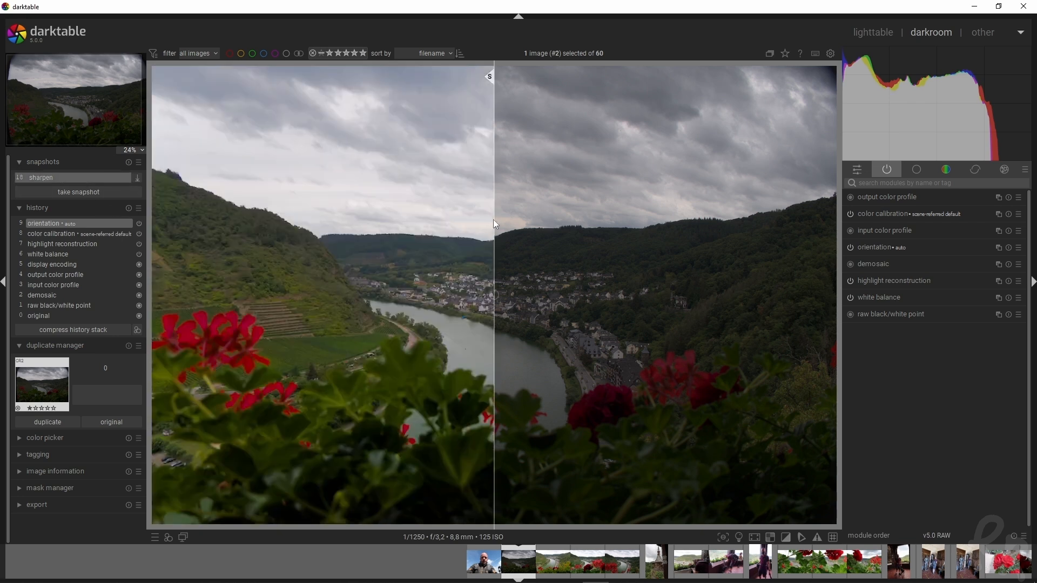
drag(492, 221, 521, 294)
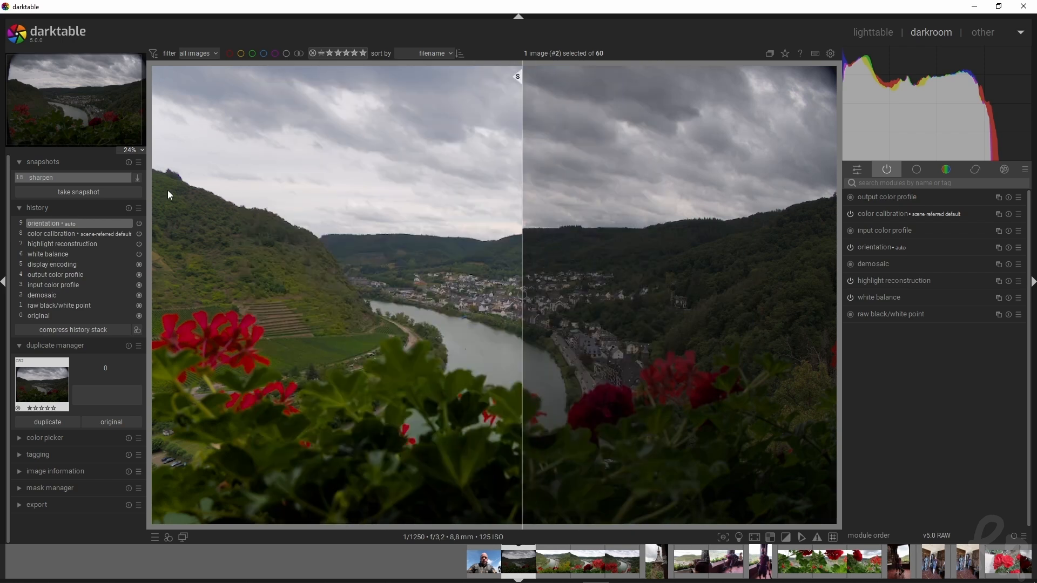
Step: End the split comparison and restore the full edit history from the sharpen snapshot
click(72, 177)
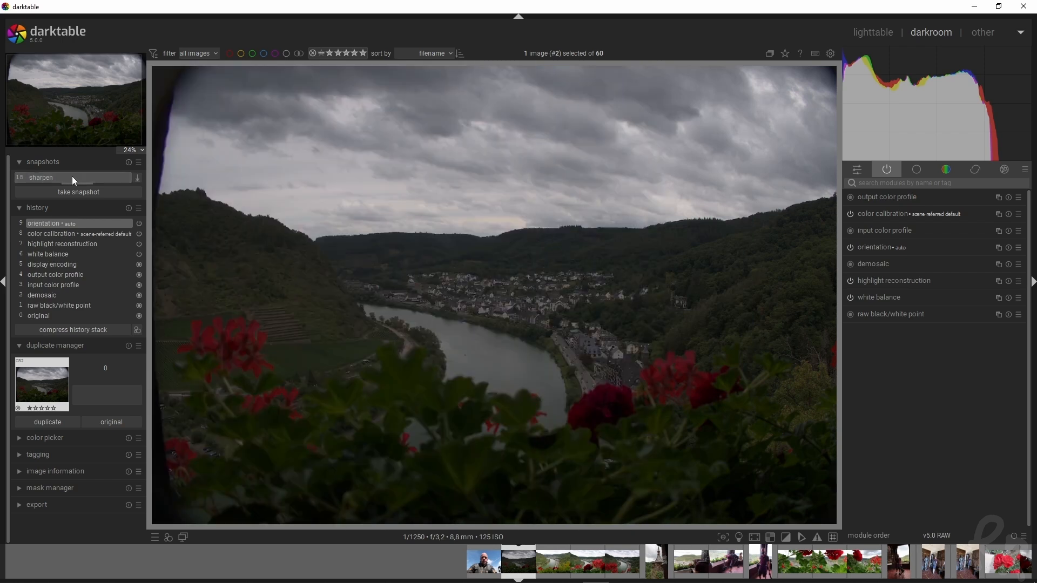
click(137, 180)
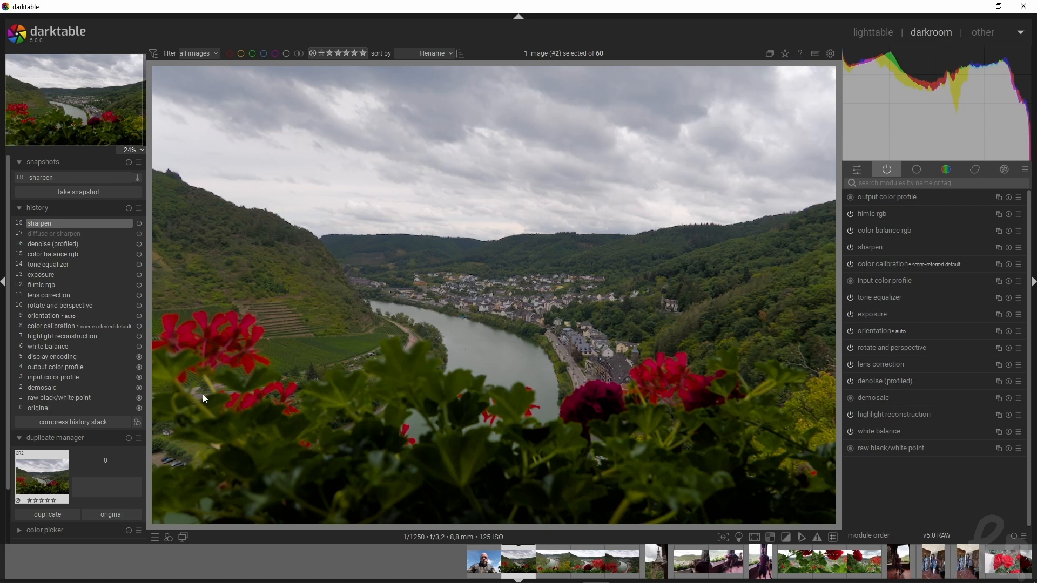
Step: Duplicate the edited river valley photo and compress the duplicate's history back to the lens correction step
click(44, 515)
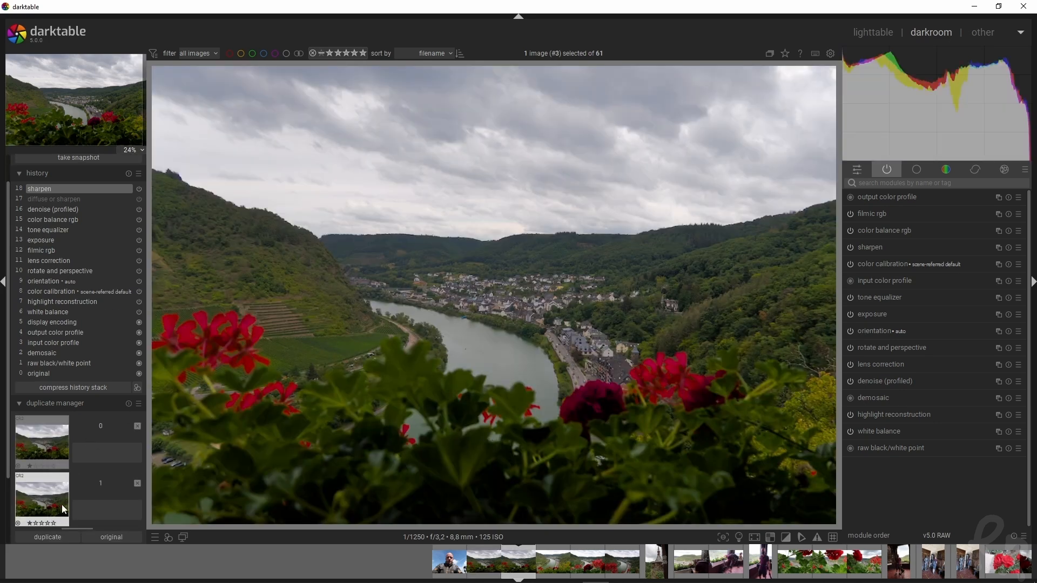
click(50, 282)
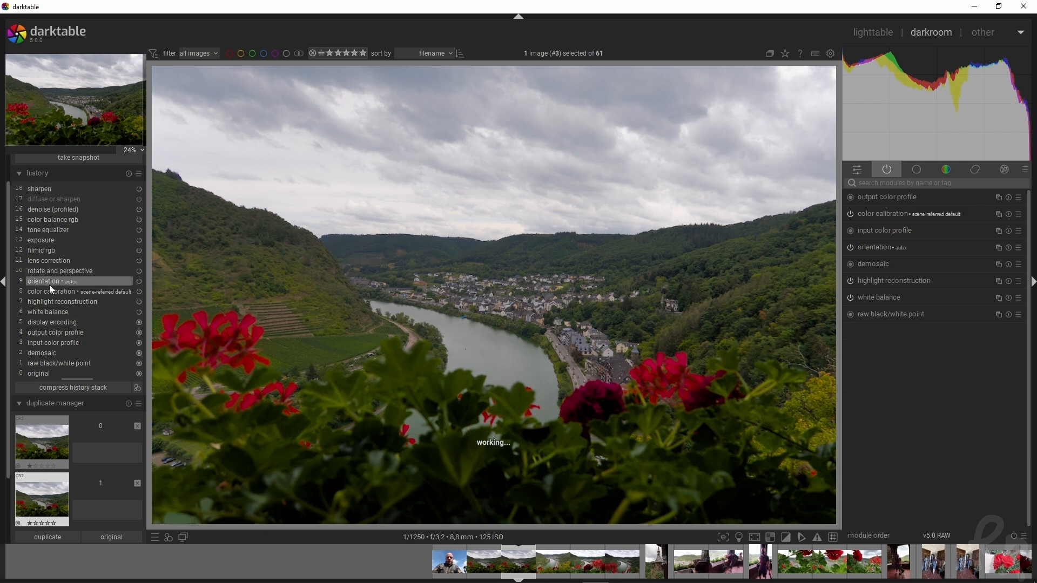
click(57, 260)
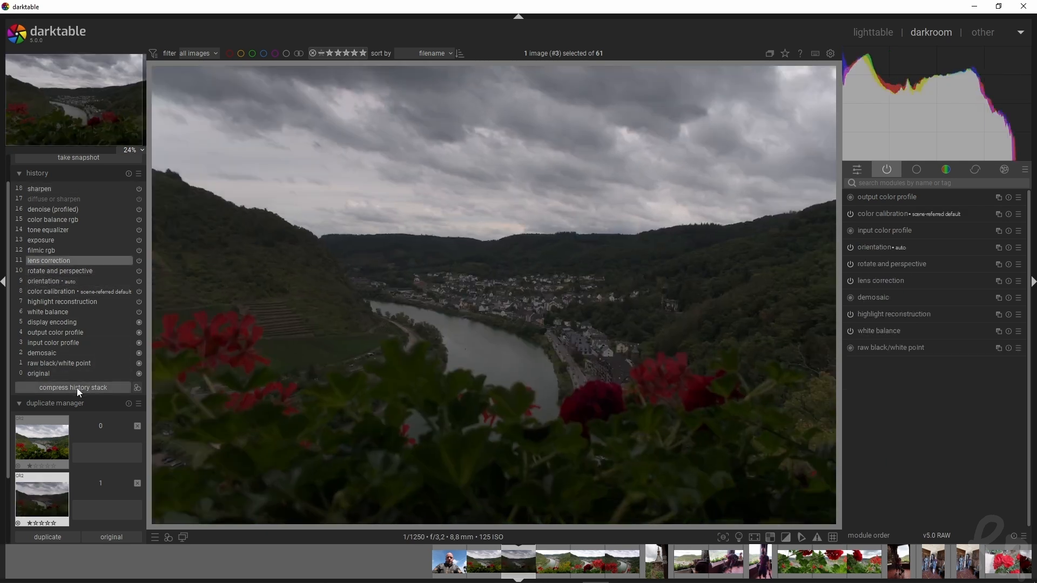
click(77, 387)
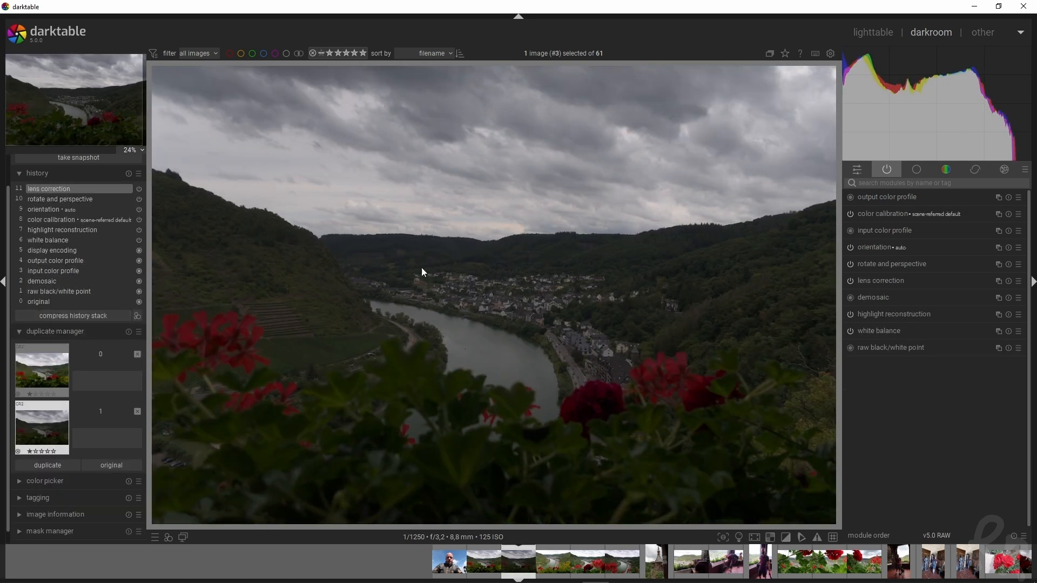
Step: Switch back to the fully edited version 0 of the photo and preview version 1 for comparison
click(42, 372)
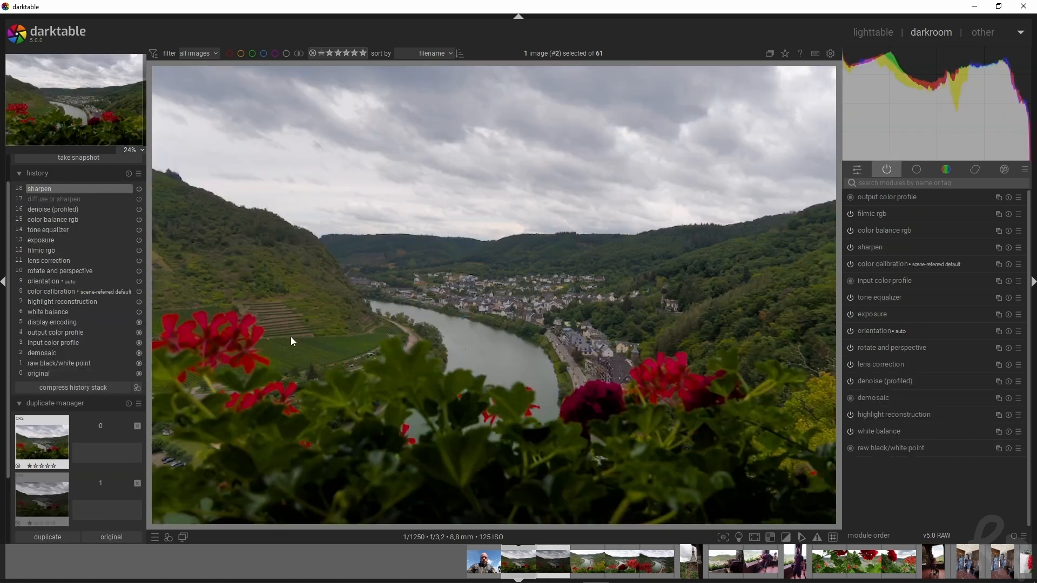
click(38, 492)
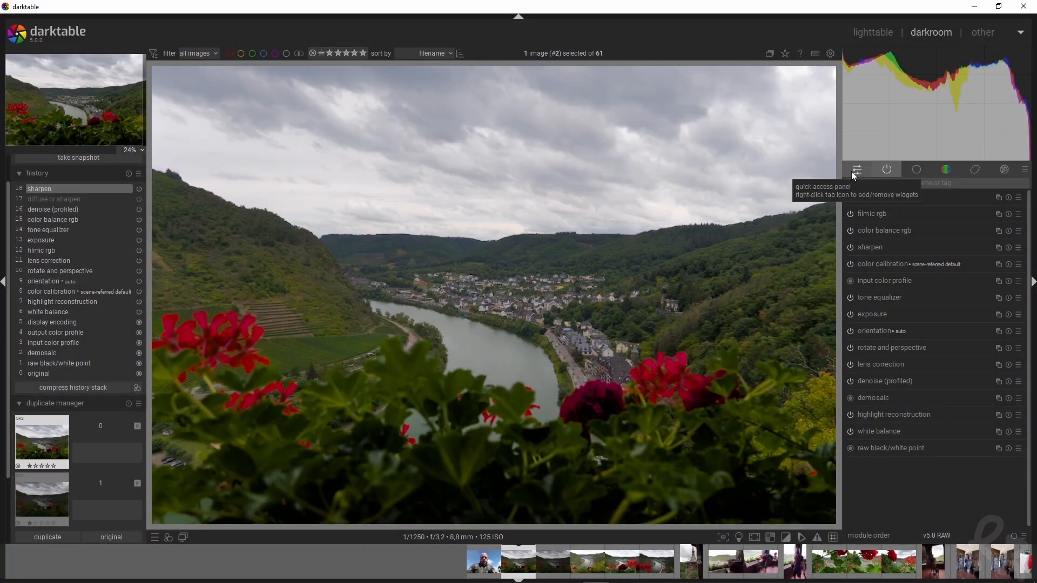
Step: Remove the color balance rgb contrast widget from the quick access modules and check the remaining controls
click(853, 172)
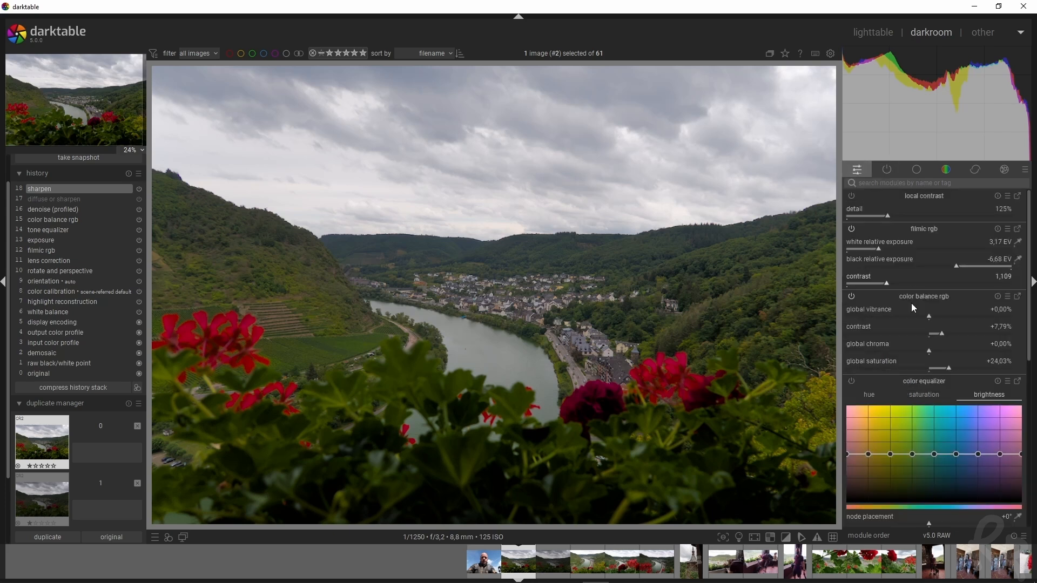
mouse_move(1029, 256)
mouse_down()
mouse_move(1029, 423)
mouse_move(1029, 254)
mouse_up()
right_click(854, 174)
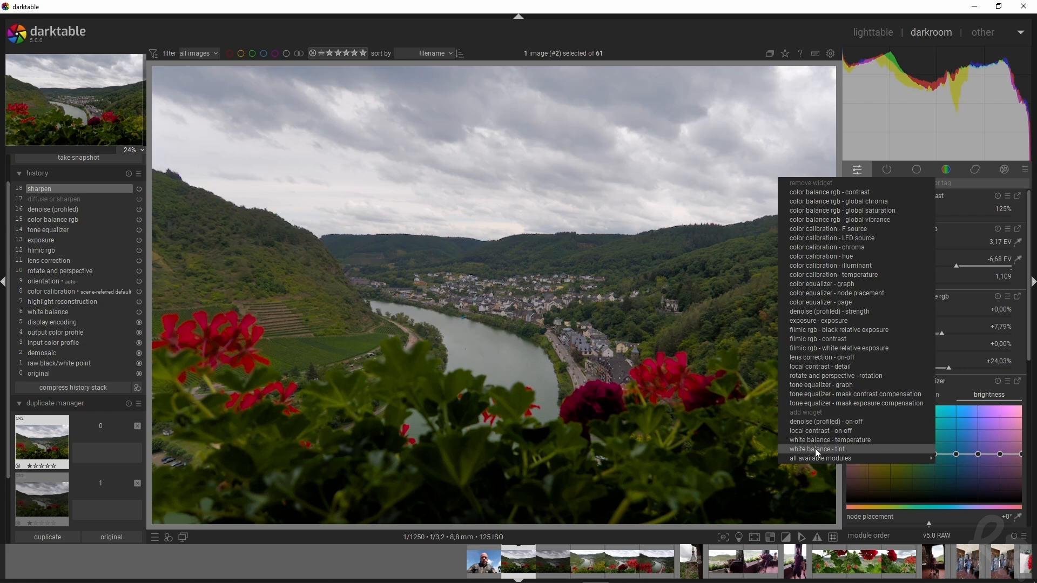
mouse_move(828, 458)
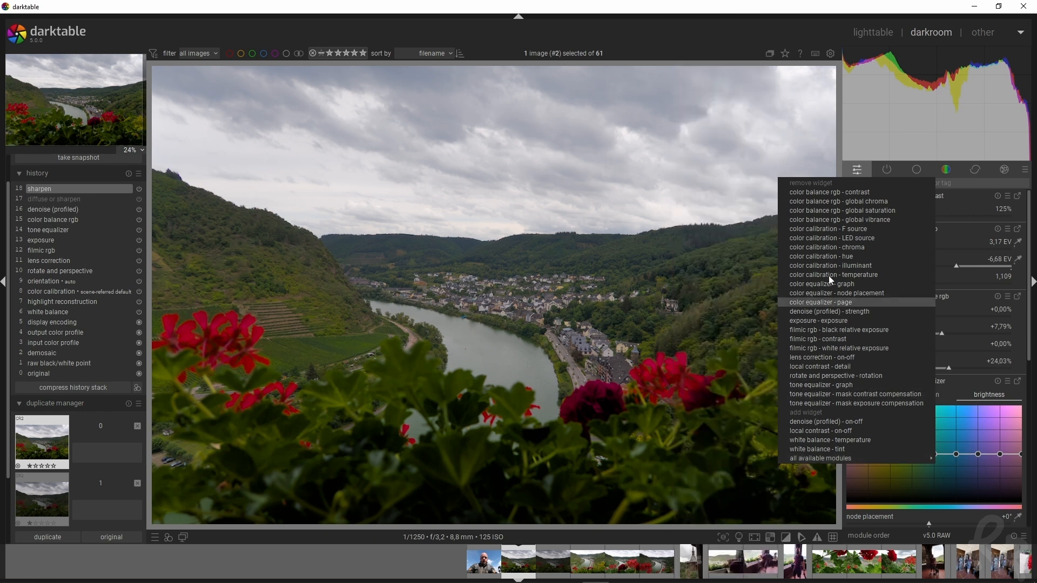
click(835, 192)
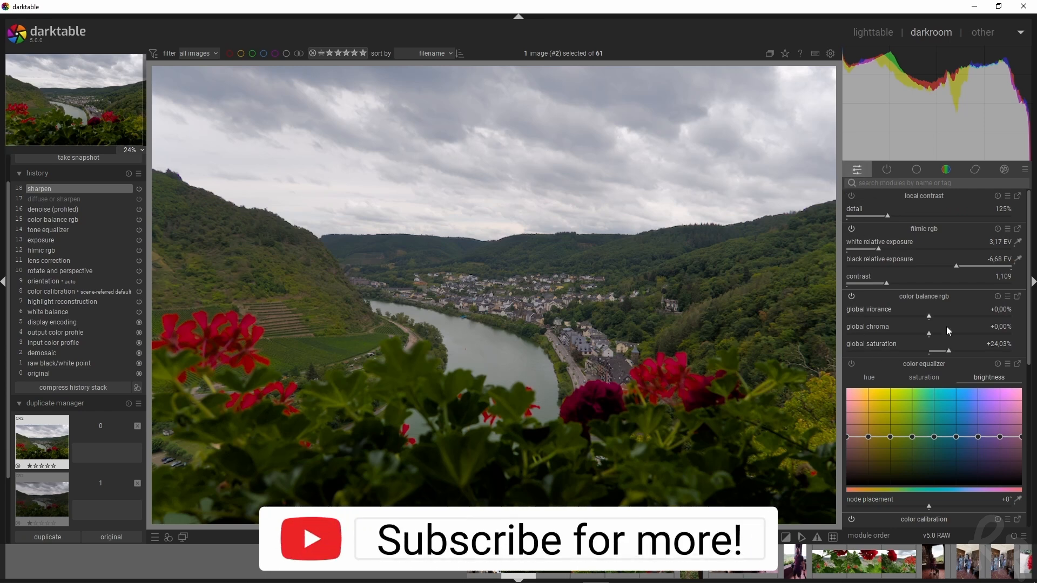
mouse_move(1031, 294)
mouse_down()
mouse_move(1033, 466)
mouse_move(1031, 294)
mouse_up()
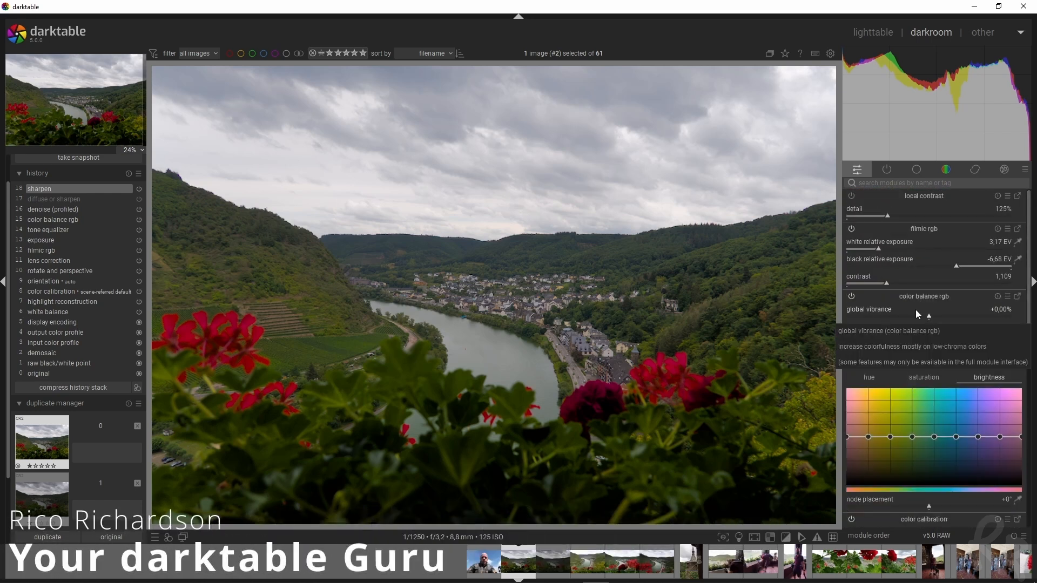